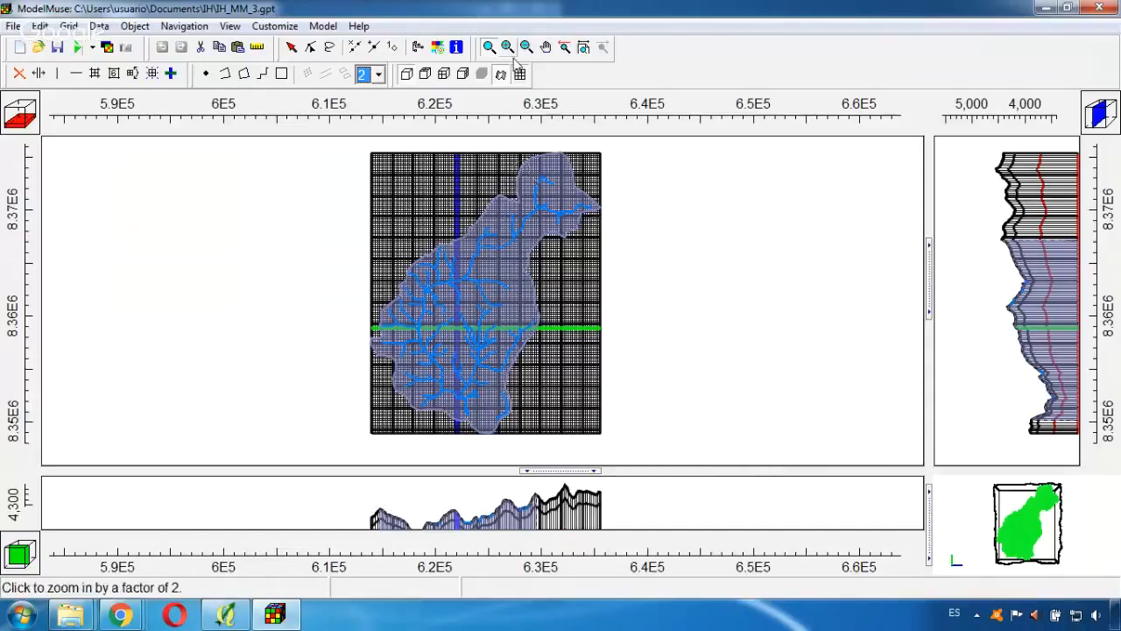
List the objects assigned to the Drain, Evapotranspiration and Recharge packages under MODFLOW Features in Show or Hide Objects
left_click(295, 48)
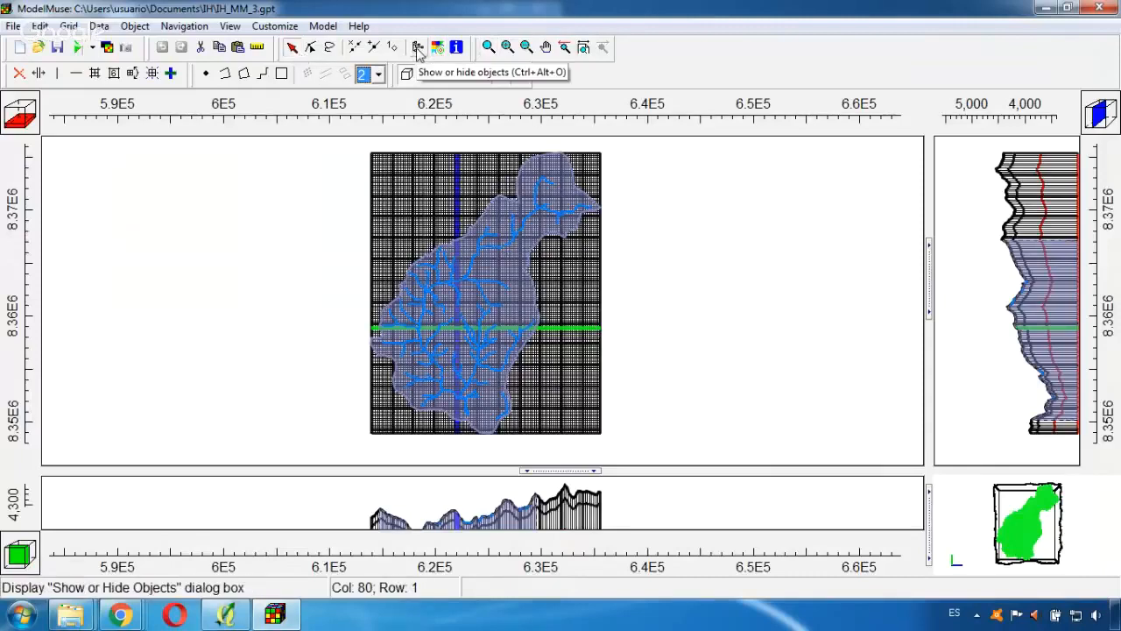
left_click(419, 51)
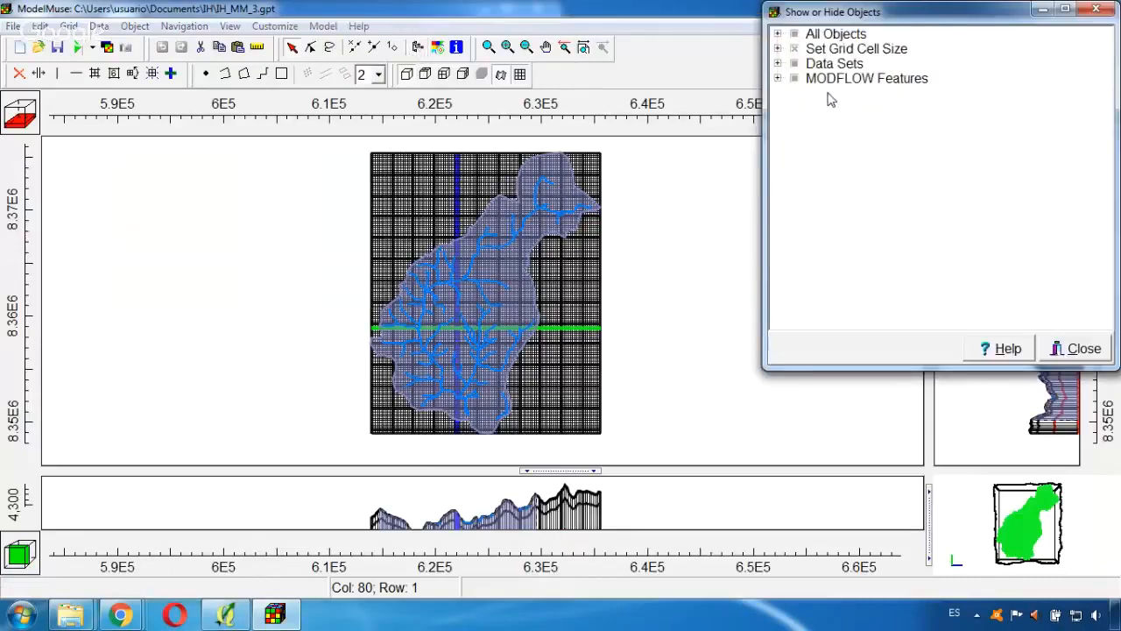
left_click(778, 78)
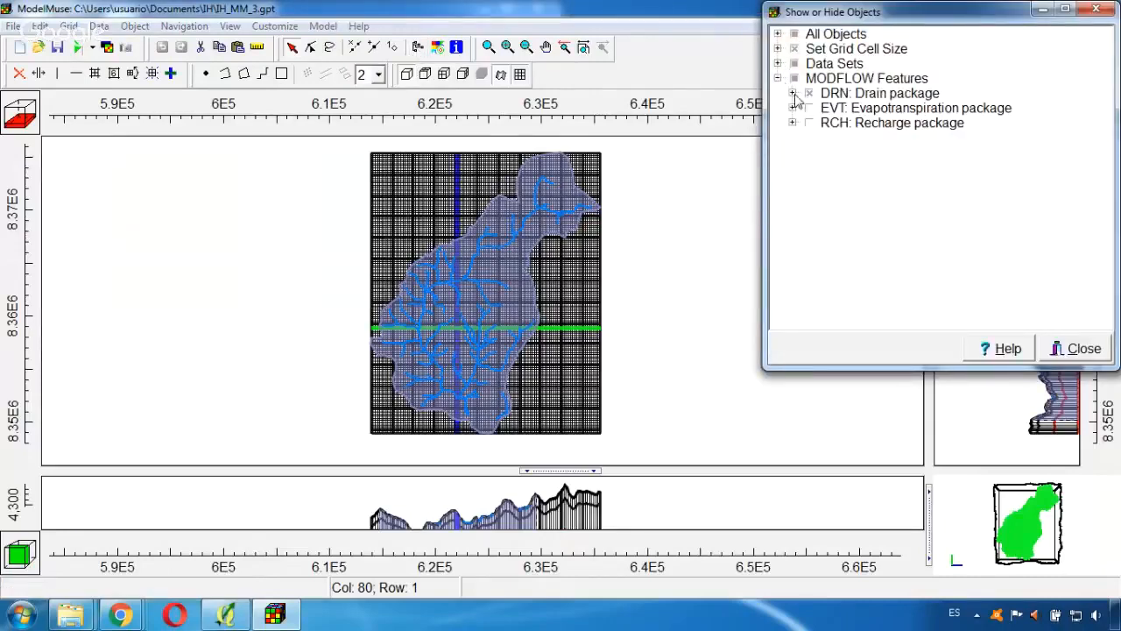
left_click(793, 94)
left_click(853, 109)
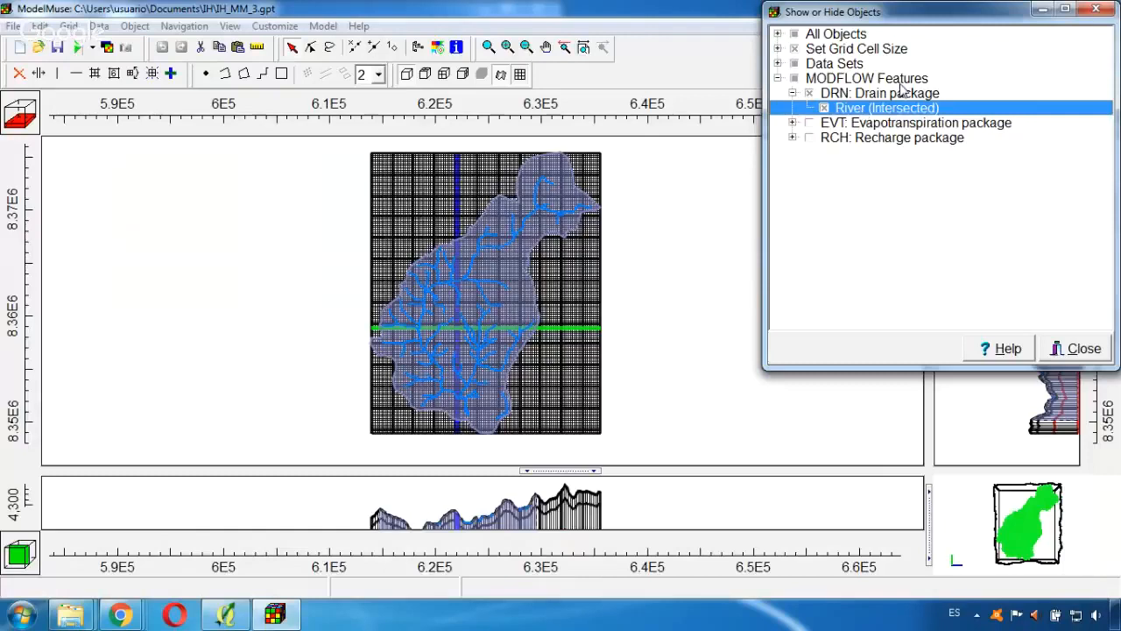
left_click(792, 123)
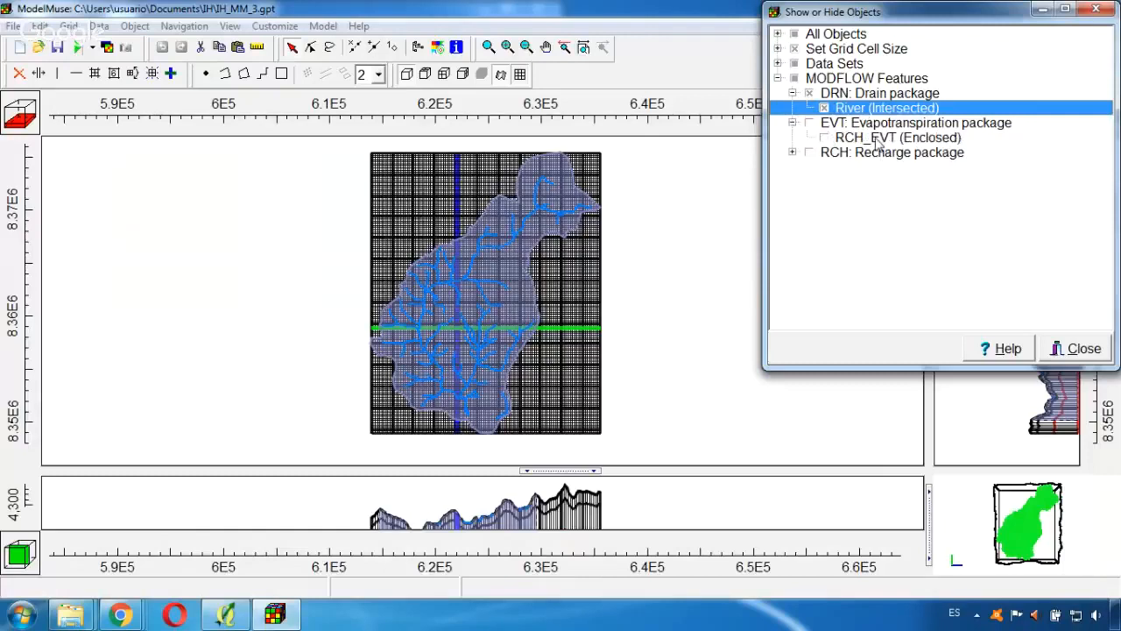
left_click(793, 152)
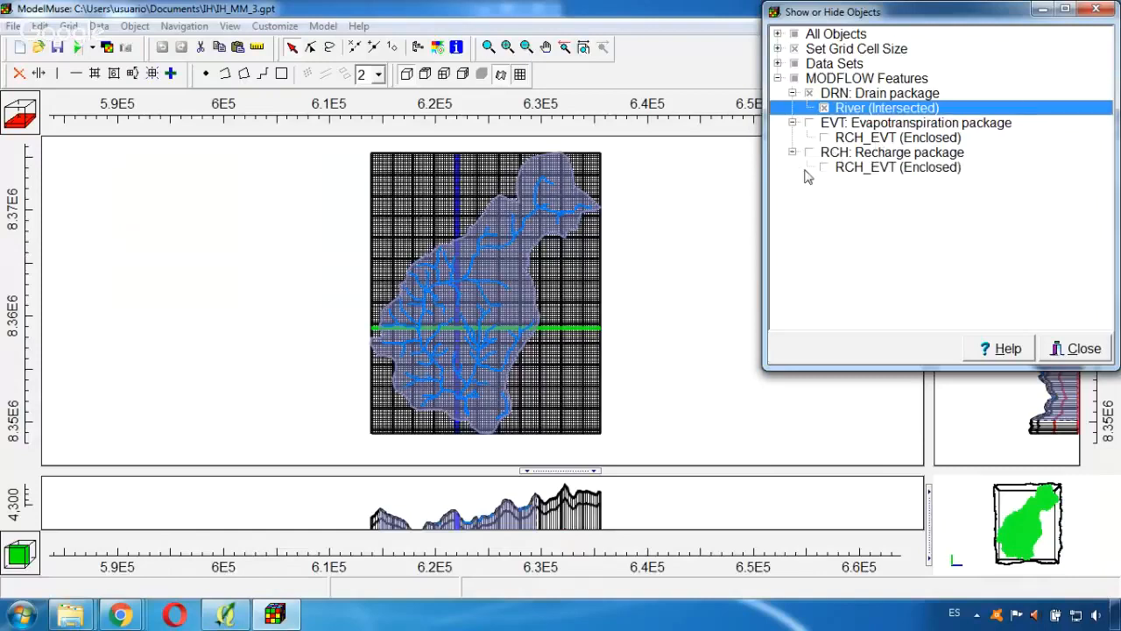
Examine the River object's drain elevation and conductance in its MODFLOW features, widening the Elevation column to read it fully
double_click(851, 115)
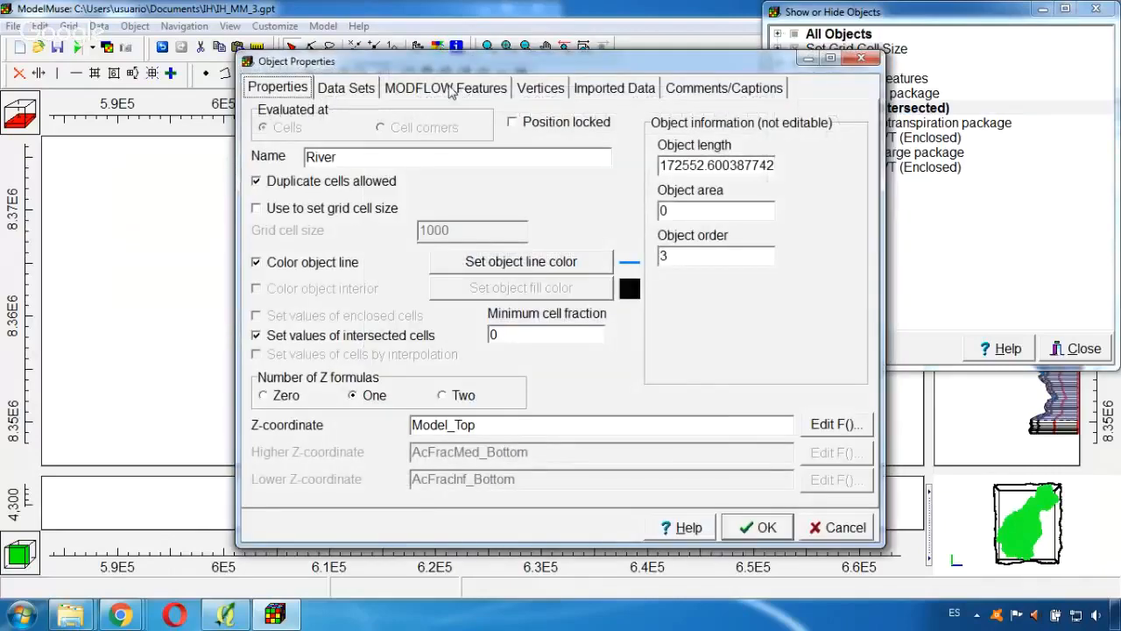
left_click(450, 88)
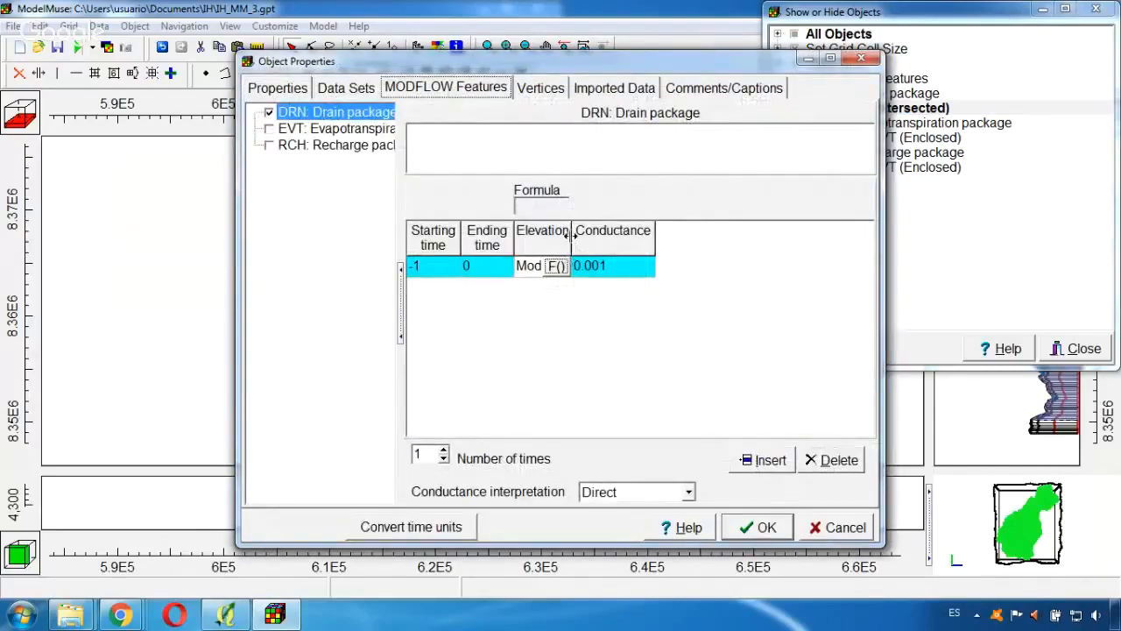
left_click_drag(577, 235, 627, 236)
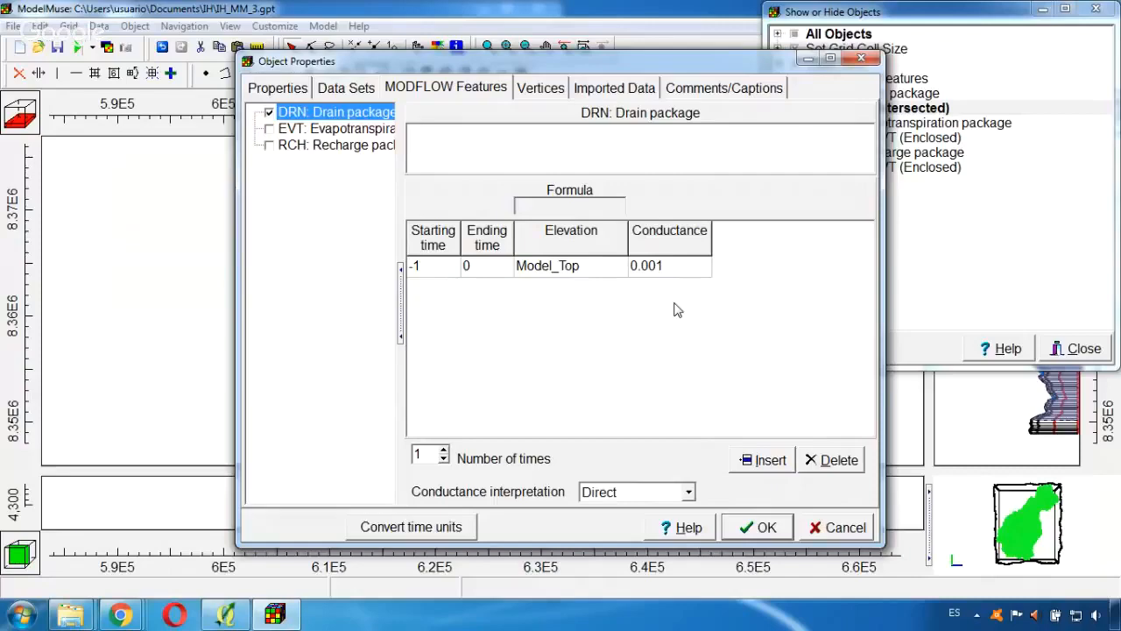
left_click(861, 59)
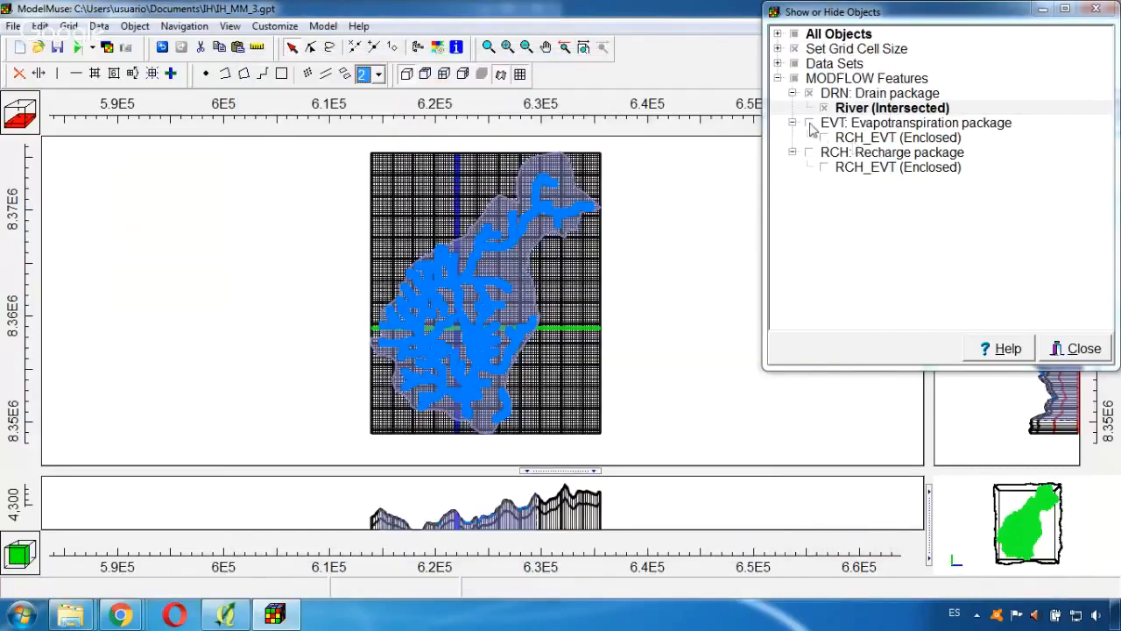
Show the RCH_EVT object and examine its evapotranspiration rate, surface and depth in the EVT package settings
left_click(809, 124)
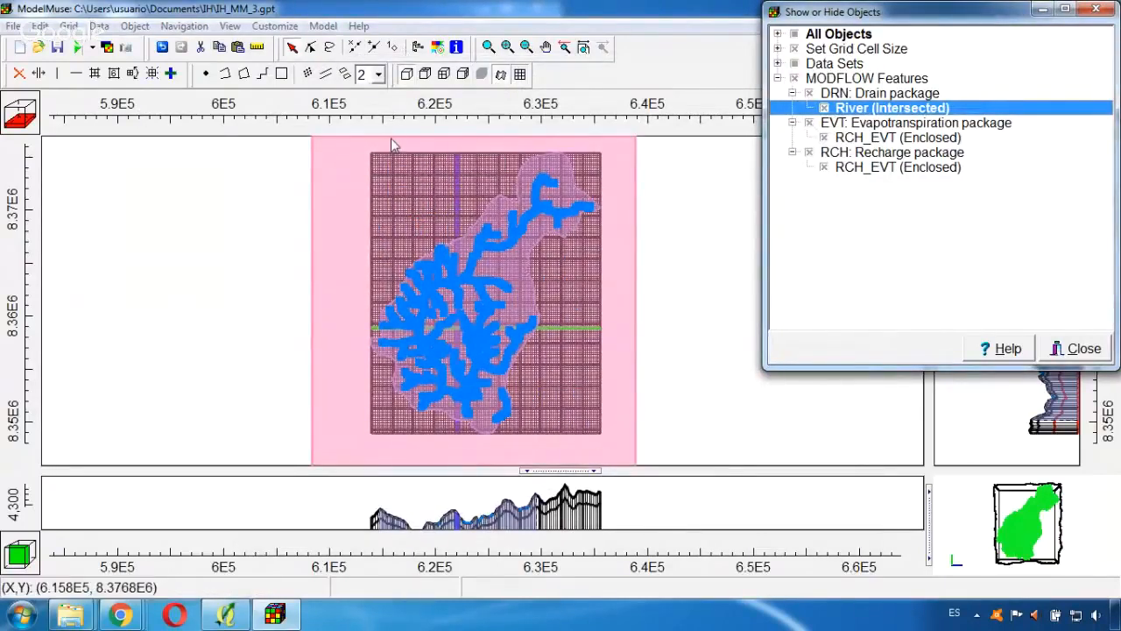
double_click(857, 139)
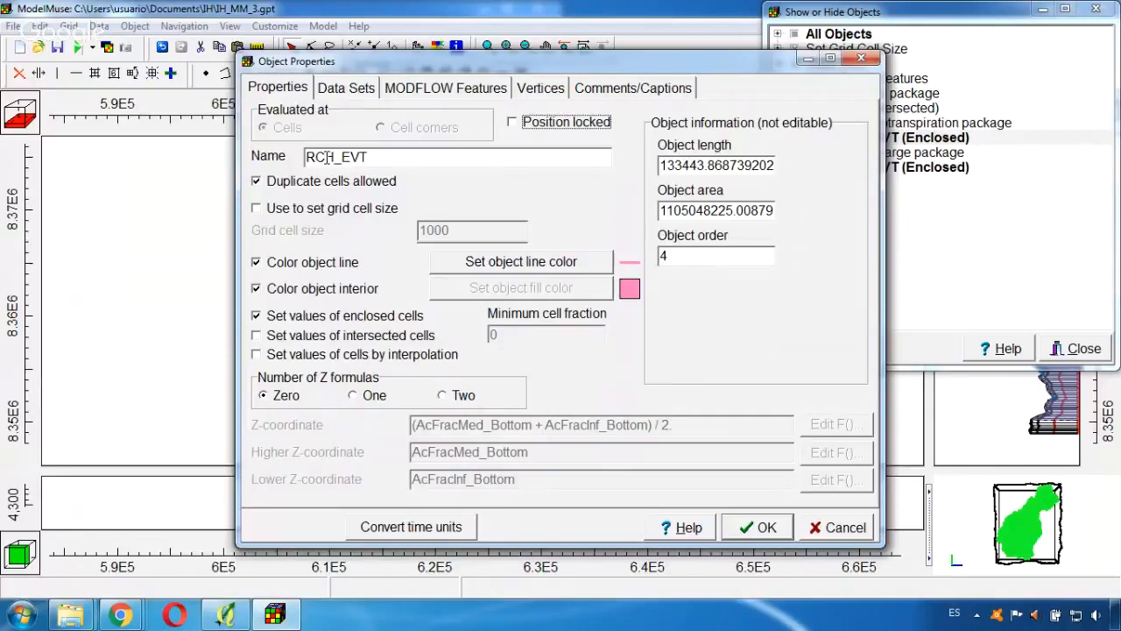
left_click(421, 95)
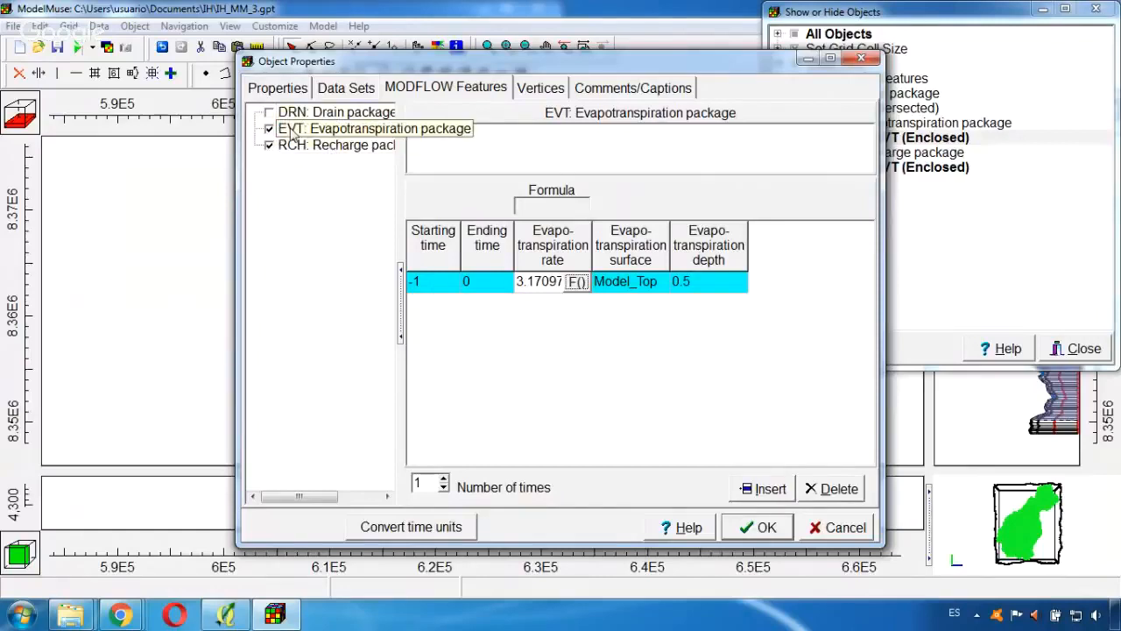
left_click(366, 129)
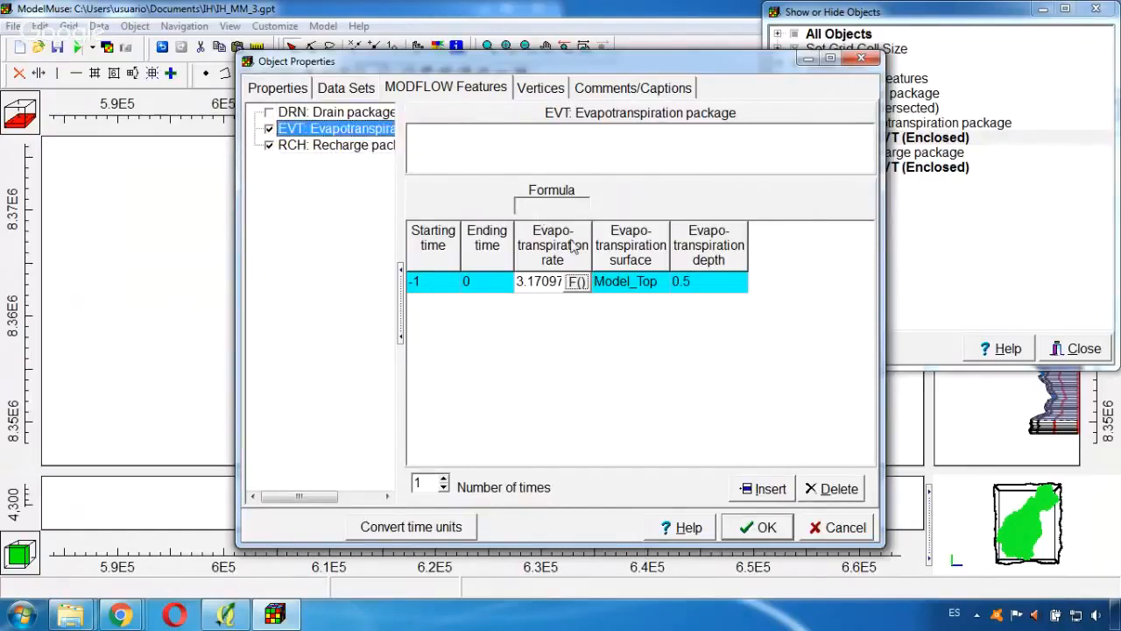
left_click_drag(593, 236, 652, 230)
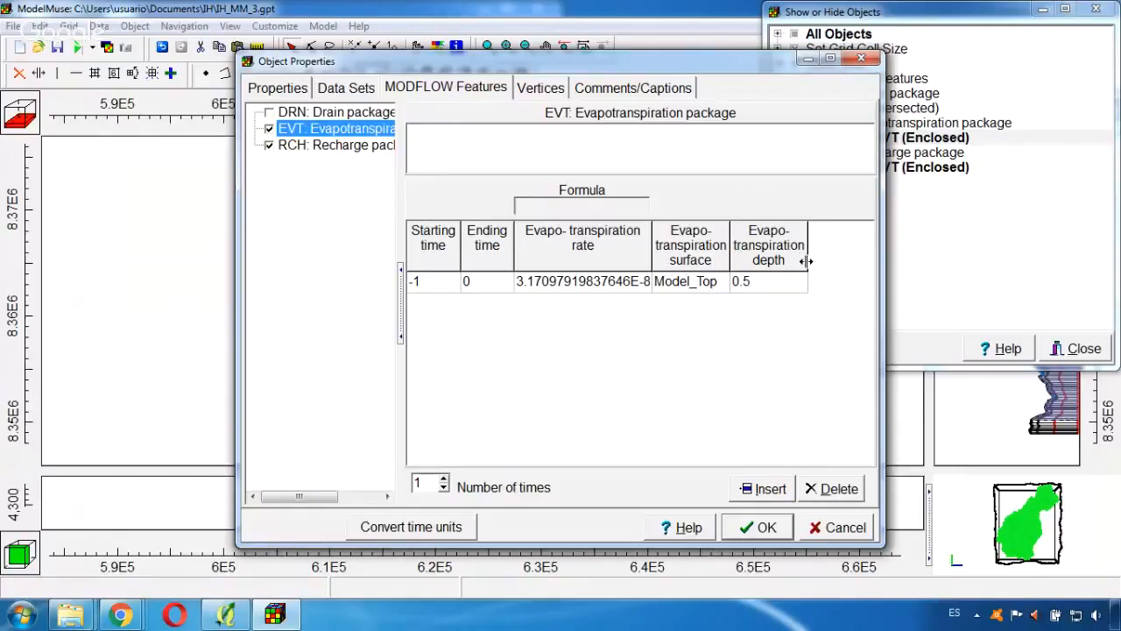
Review RCH_EVT's recharge rate against its evapotranspiration settings, close its properties and hide the object in the model view
left_click(314, 152)
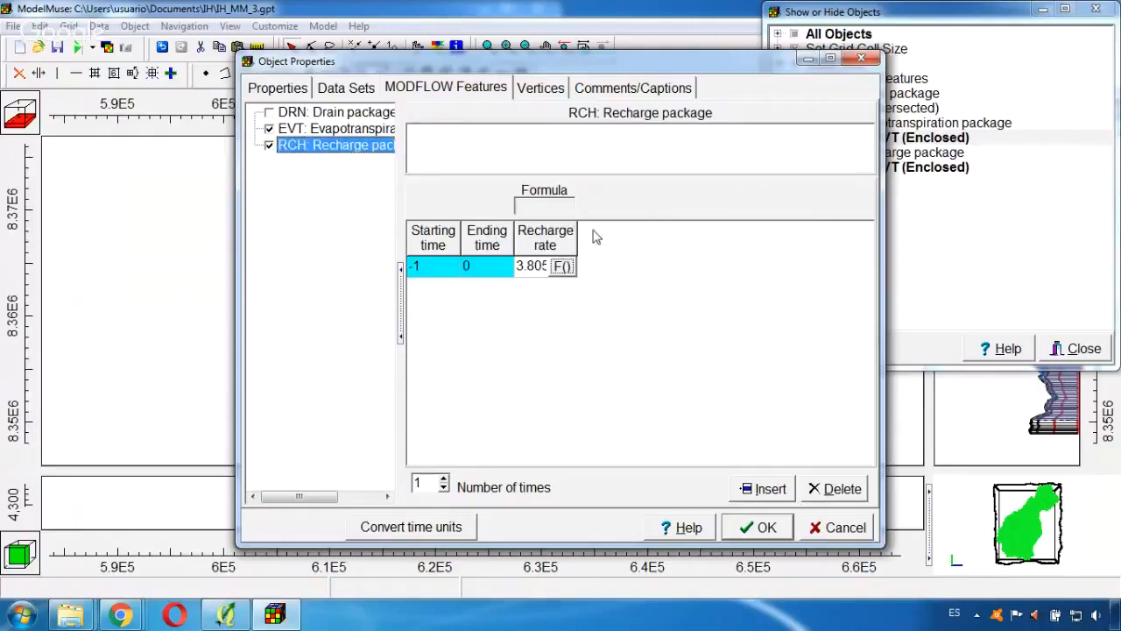
left_click_drag(570, 242, 703, 248)
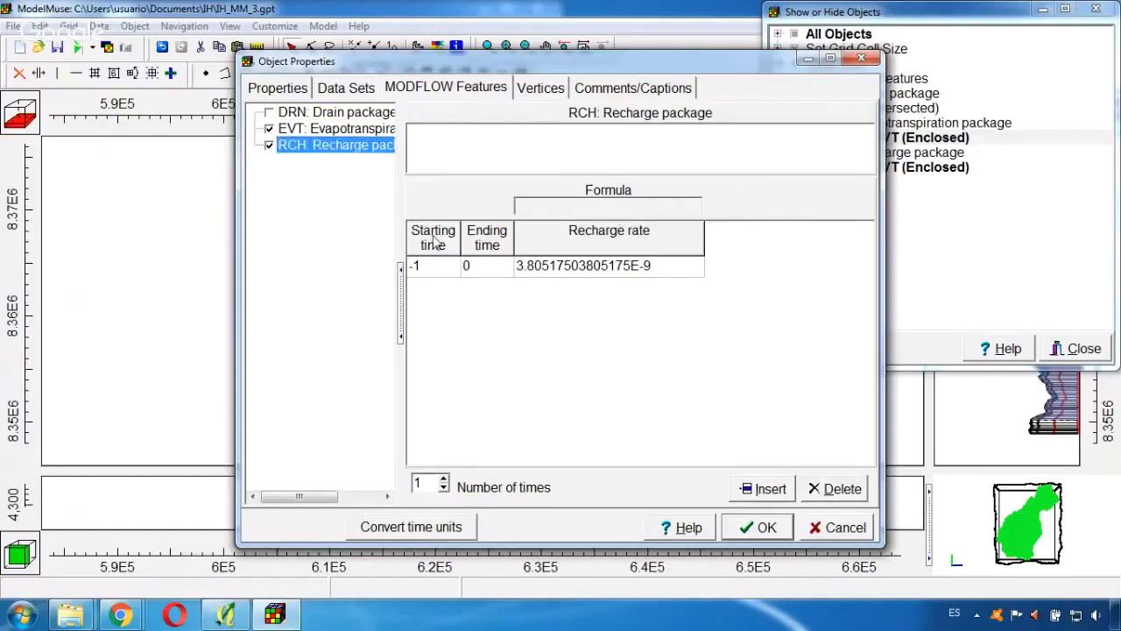
left_click(363, 131)
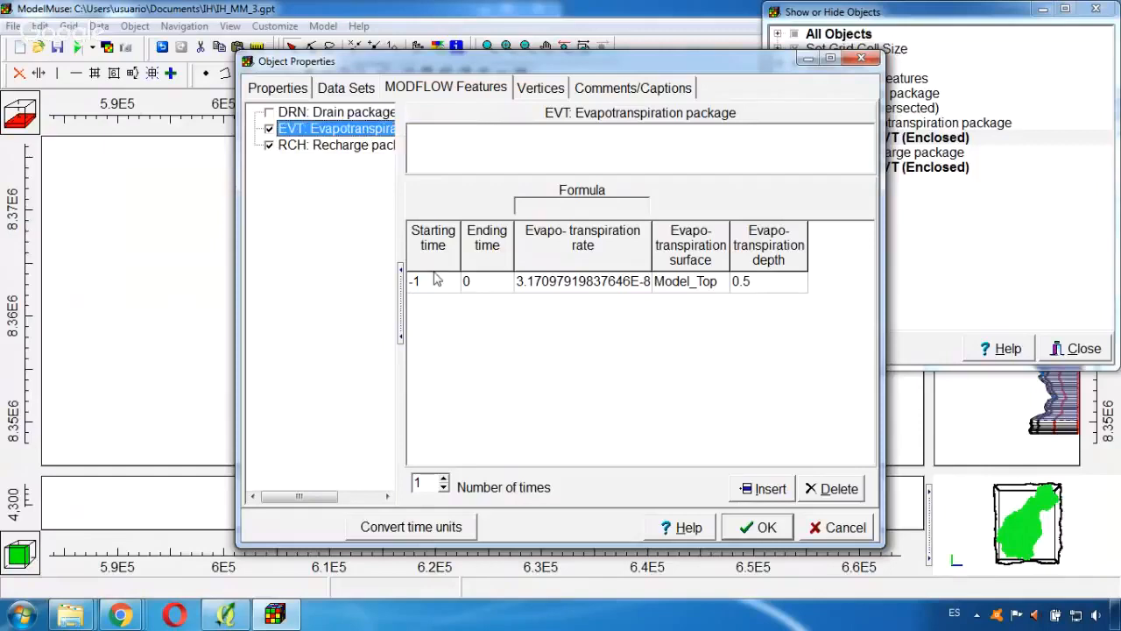
left_click(357, 148)
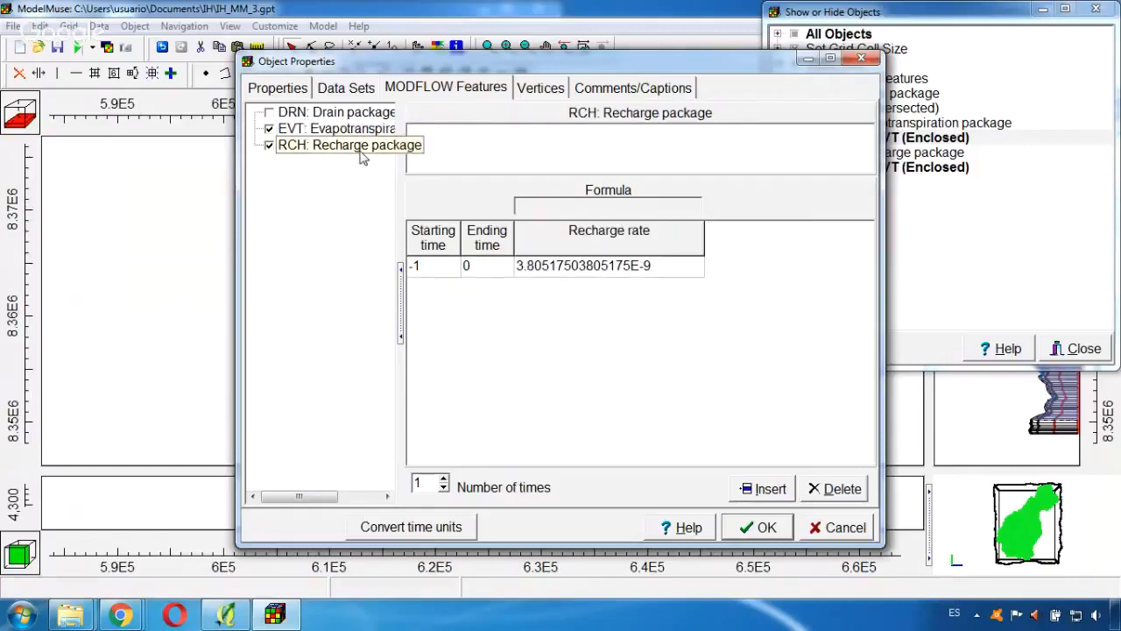
left_click(862, 59)
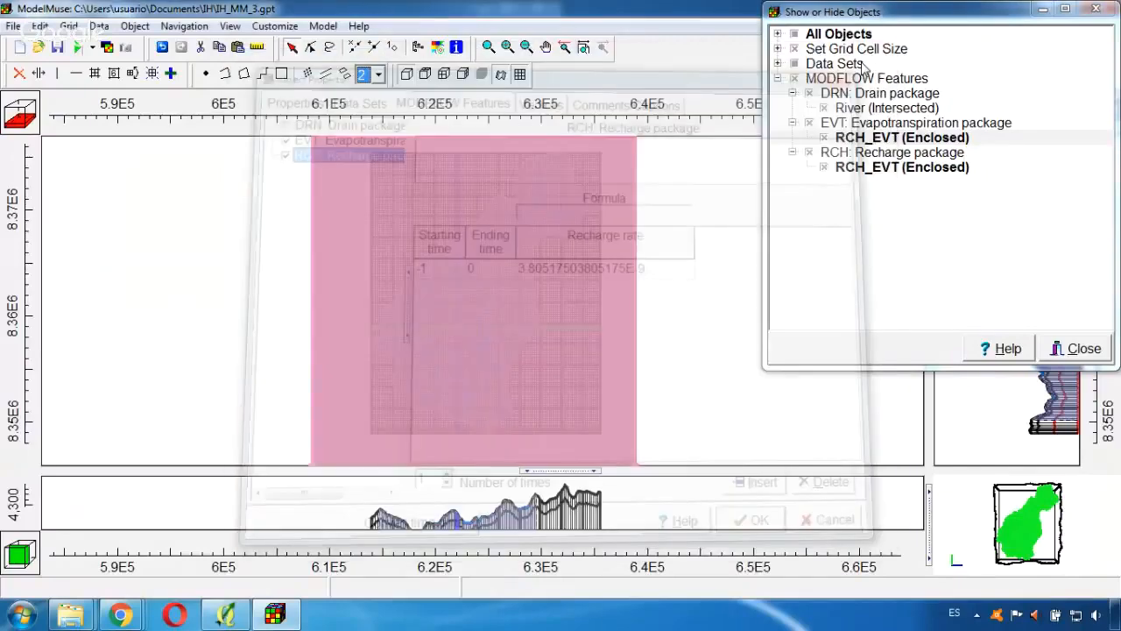
left_click(824, 137)
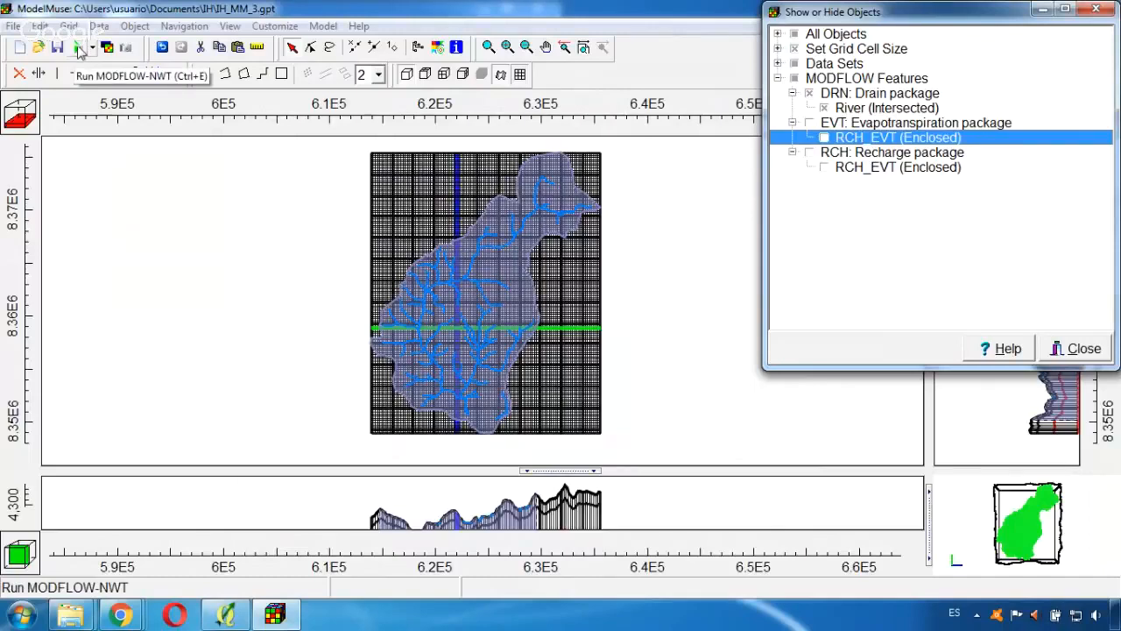
left_click(123, 7)
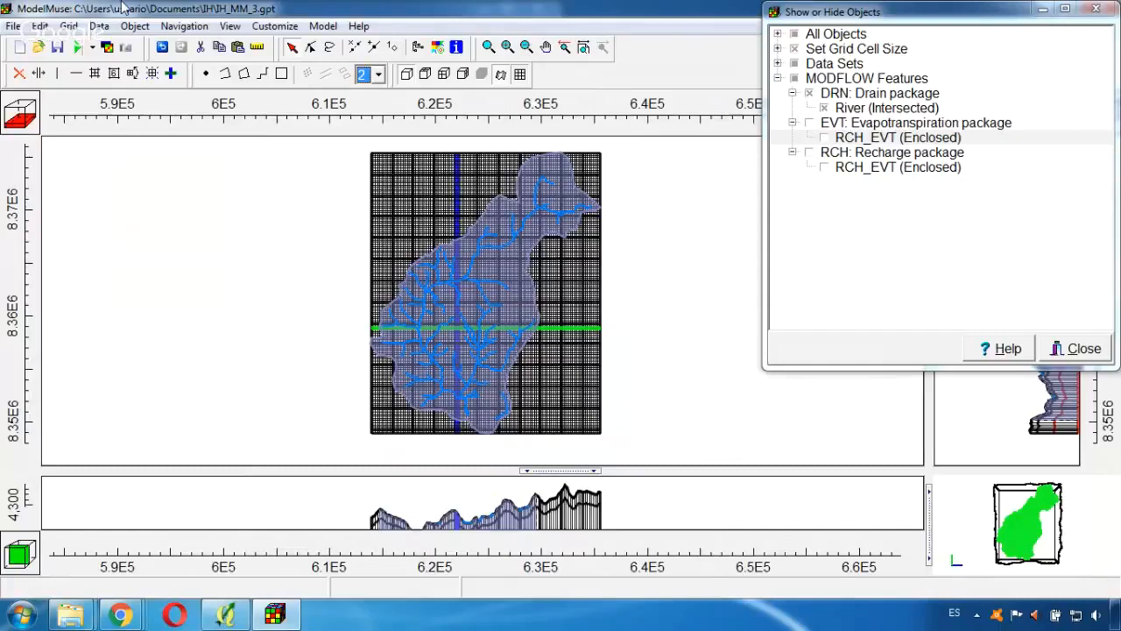
Import the model results from IH_MM_3.fhd, coloring the grid with Head: Period: 1; Step: 1; Total Time: 1
left_click(106, 48)
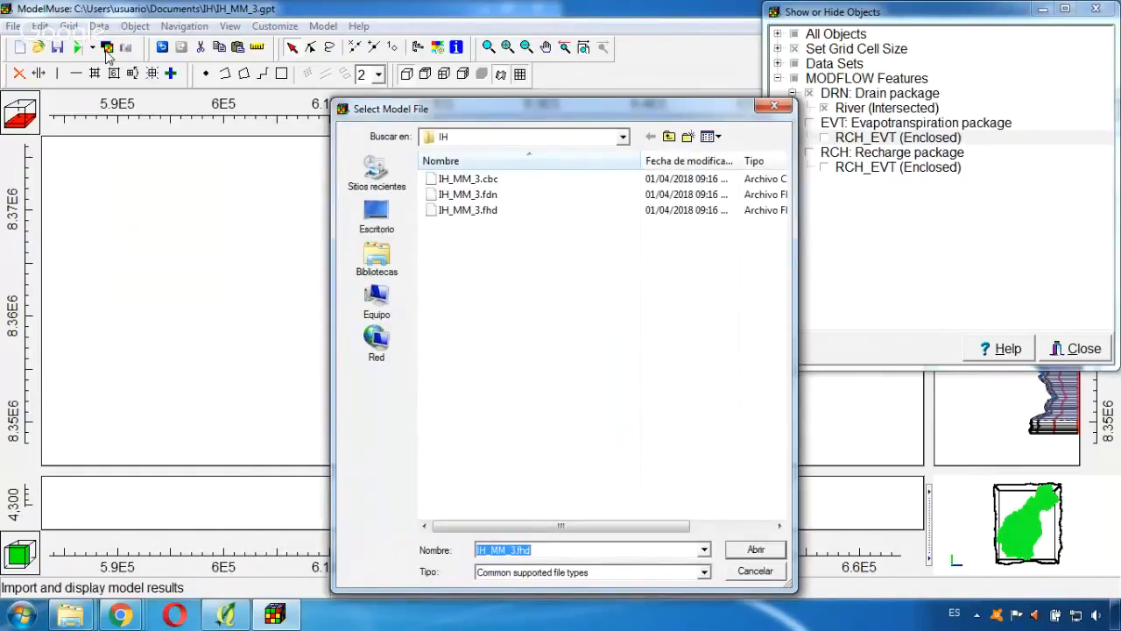
left_click(489, 213)
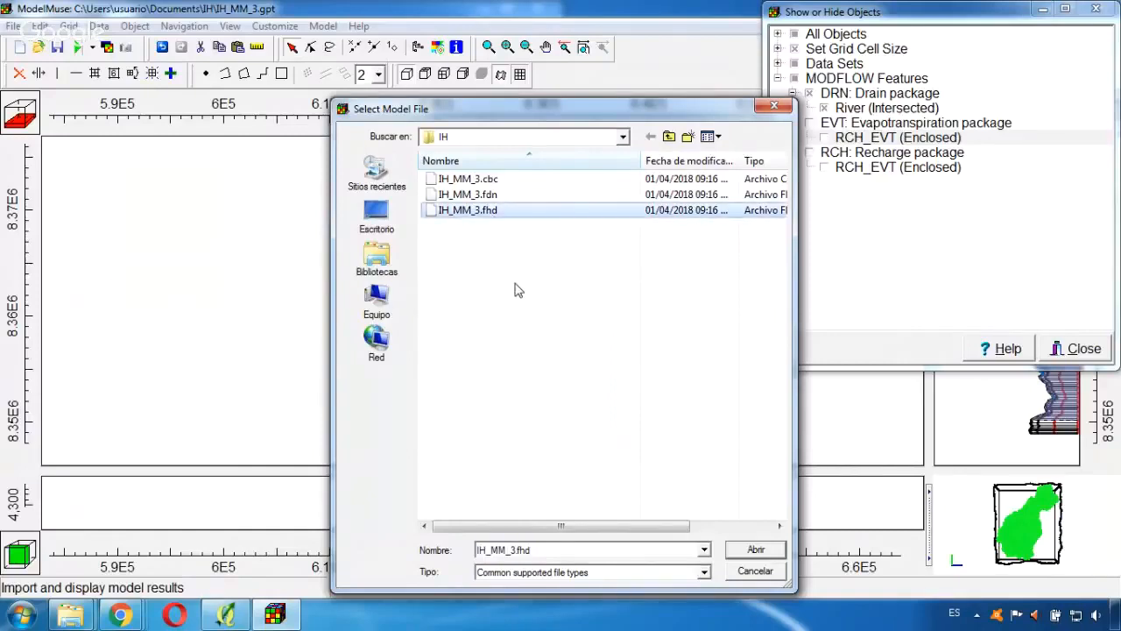
left_click(755, 552)
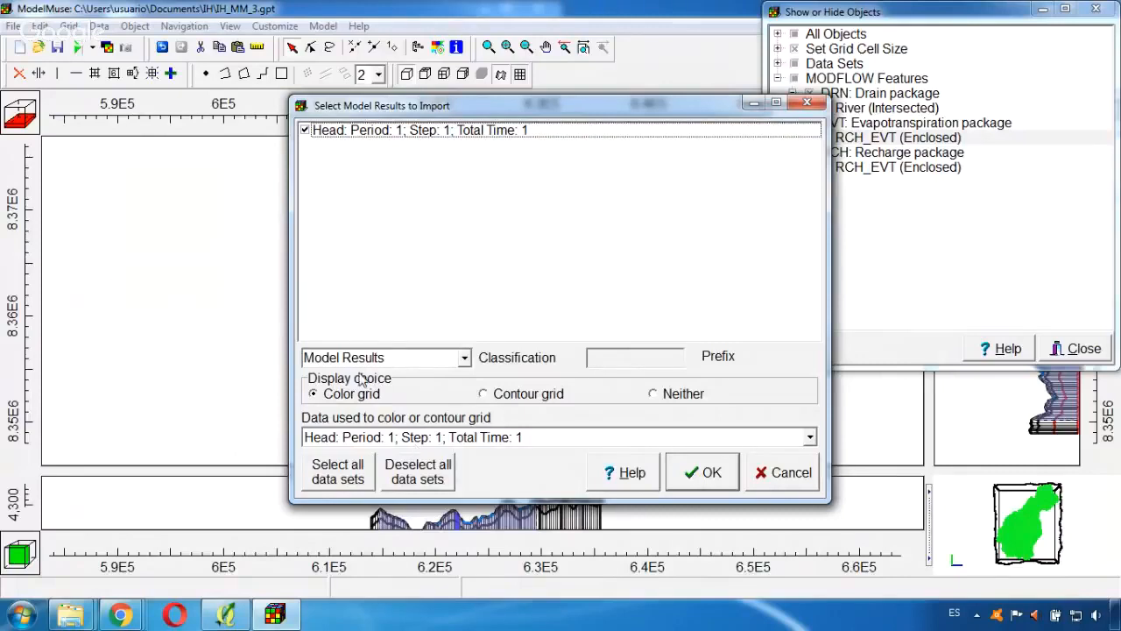
left_click(317, 395)
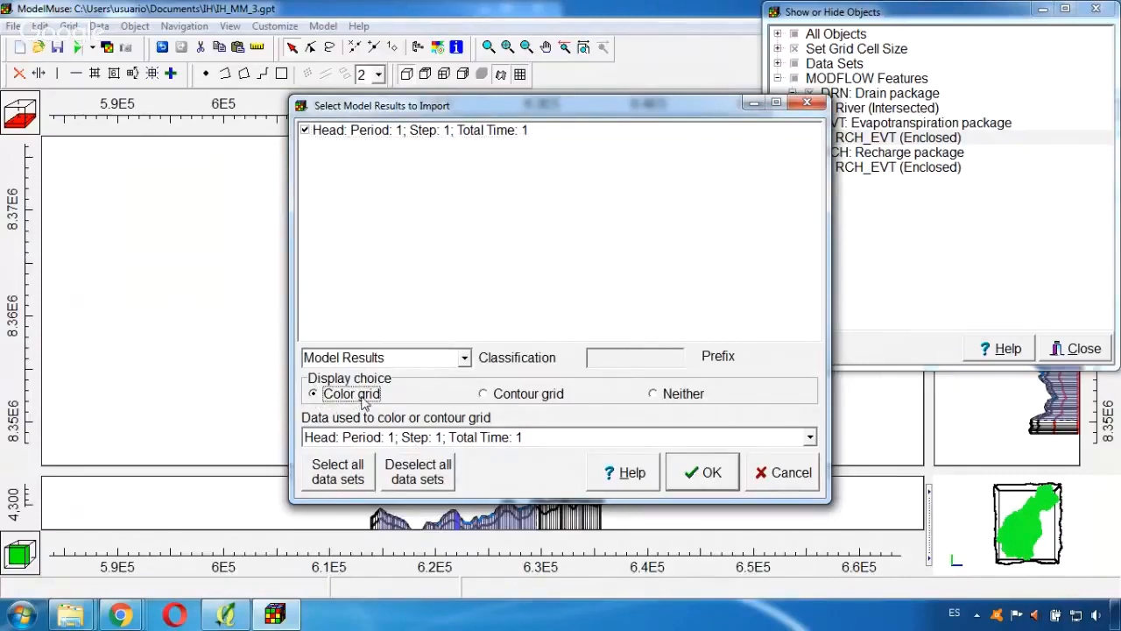
left_click(704, 472)
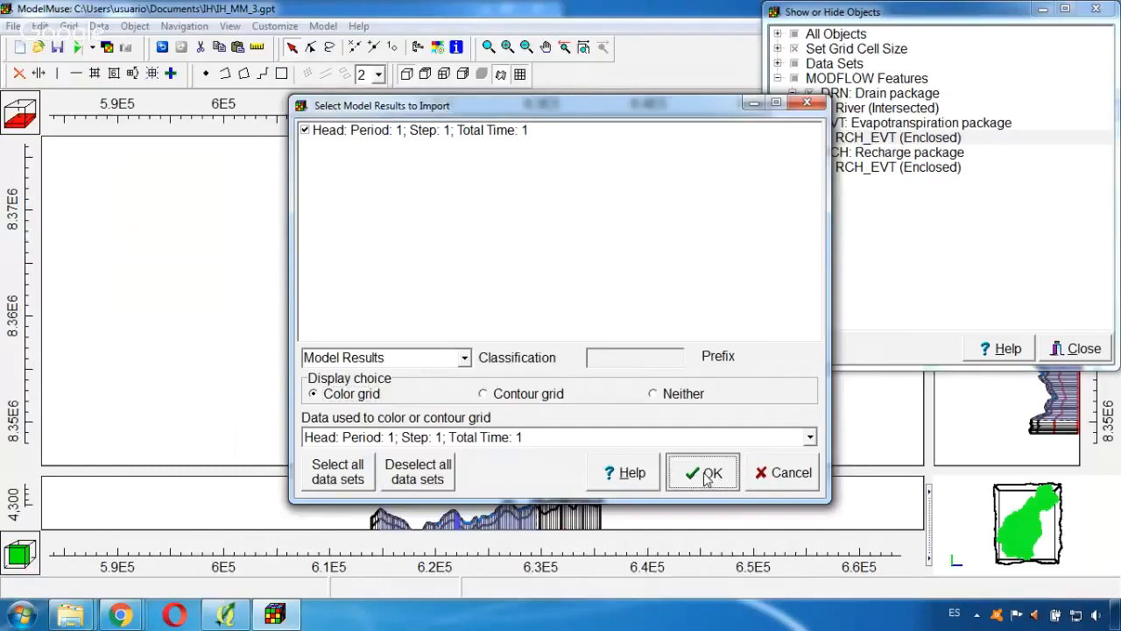
left_click(536, 326)
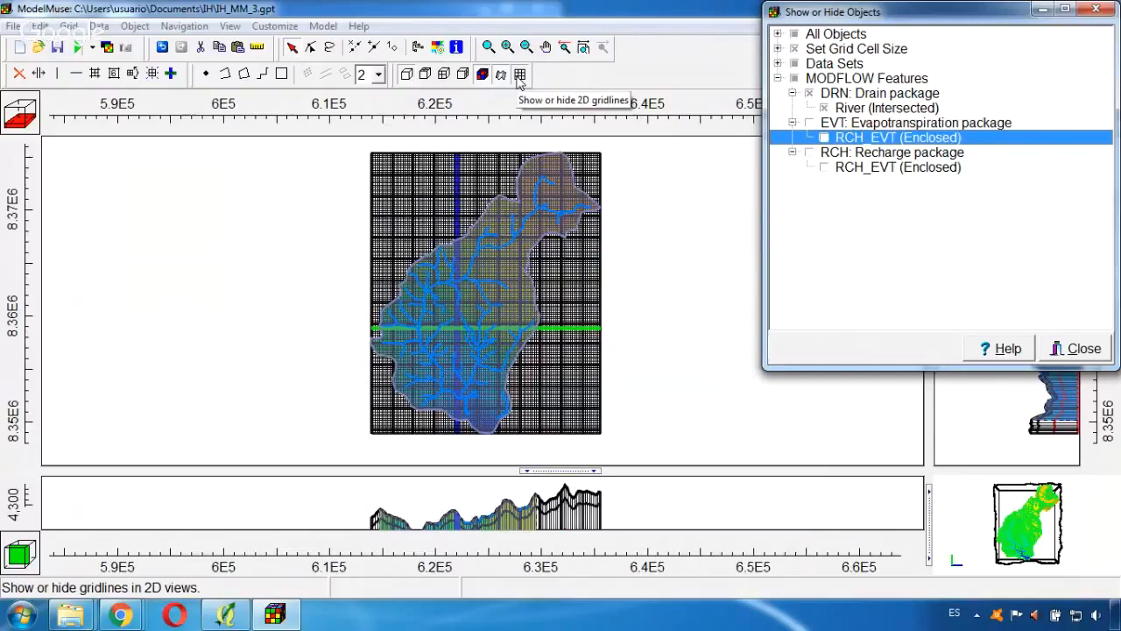
Limit the 2D gridlines to the active edge and enlarge the front view, bringing the whole cross-section into it
left_click(519, 75)
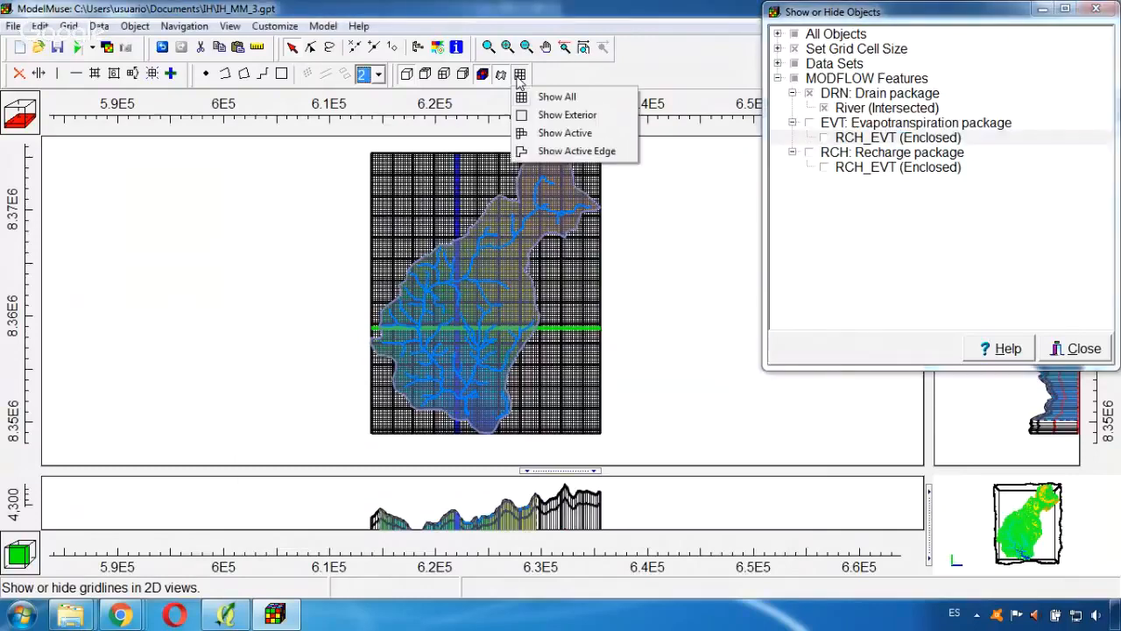
left_click(572, 151)
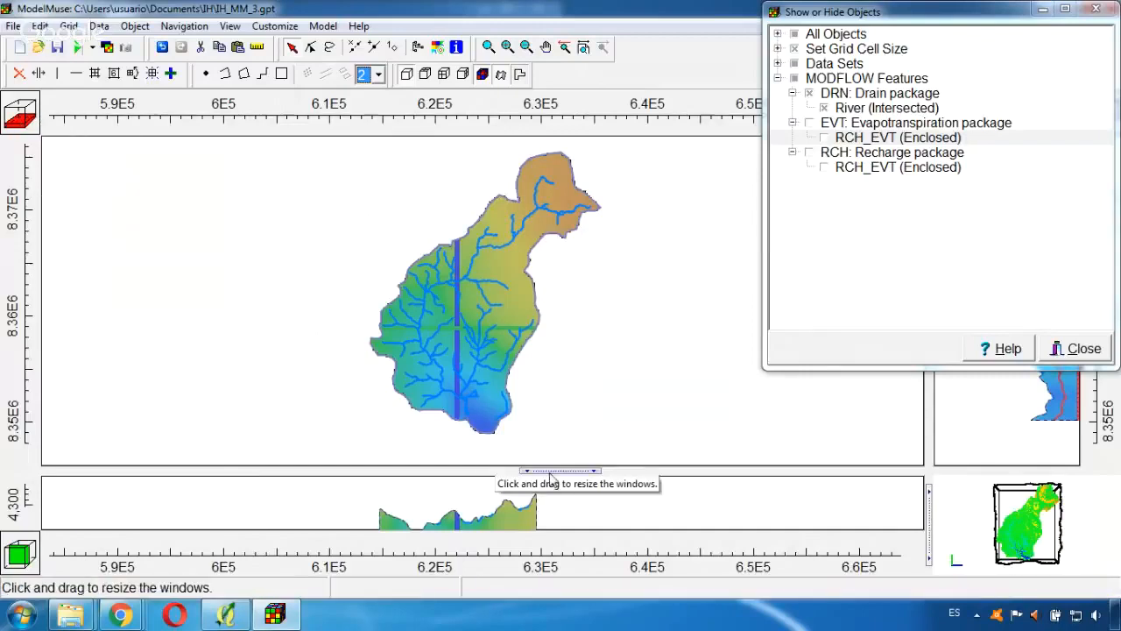
left_click_drag(550, 477, 557, 414)
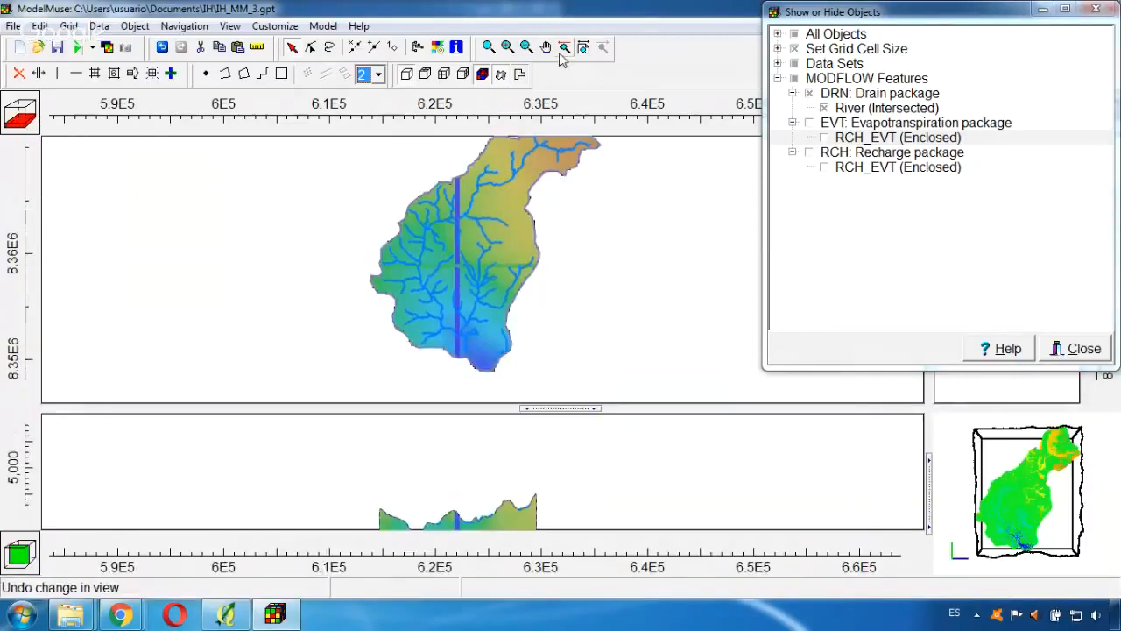
left_click(545, 47)
left_click_drag(570, 476, 487, 479)
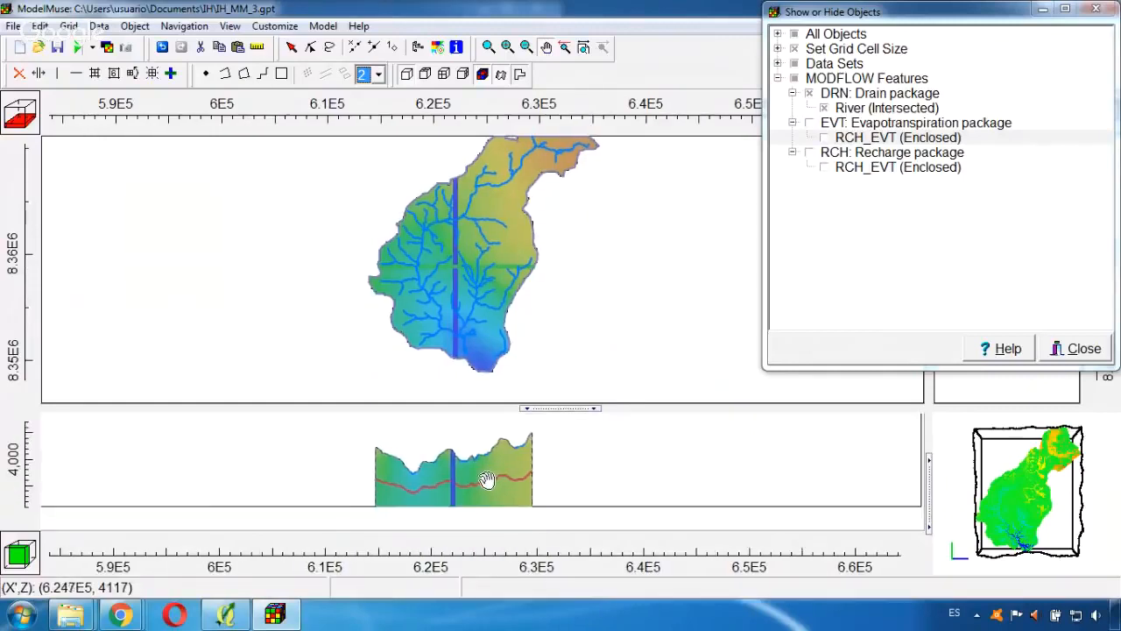
Display the 2D gridlines of the active cells only and magnify the front cross-section to inspect its layers
left_click(520, 74)
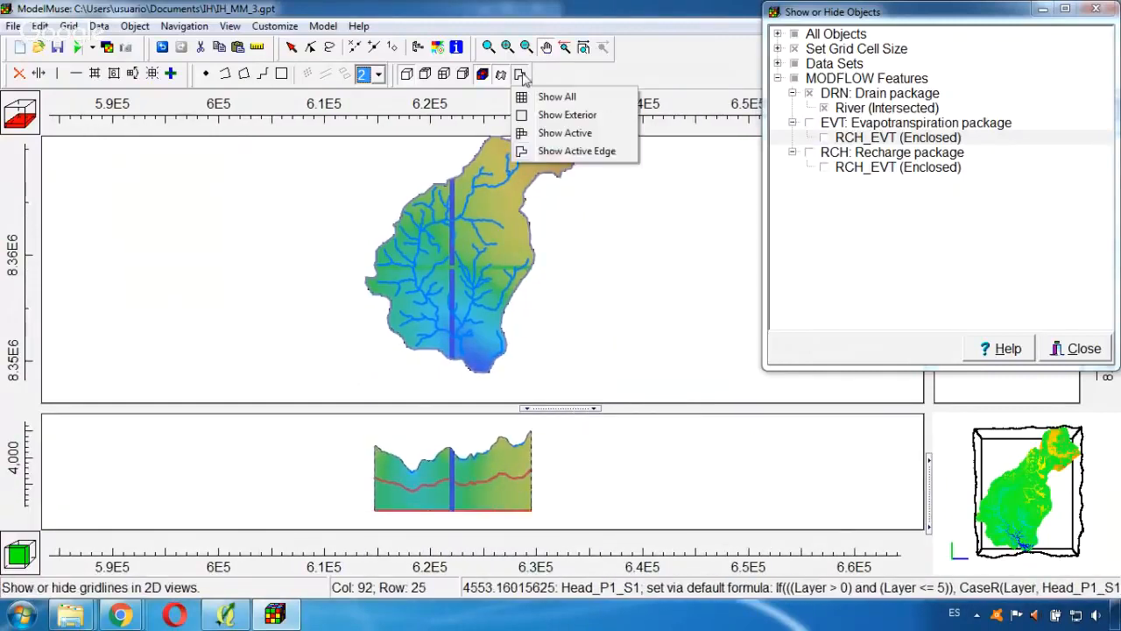
left_click(521, 134)
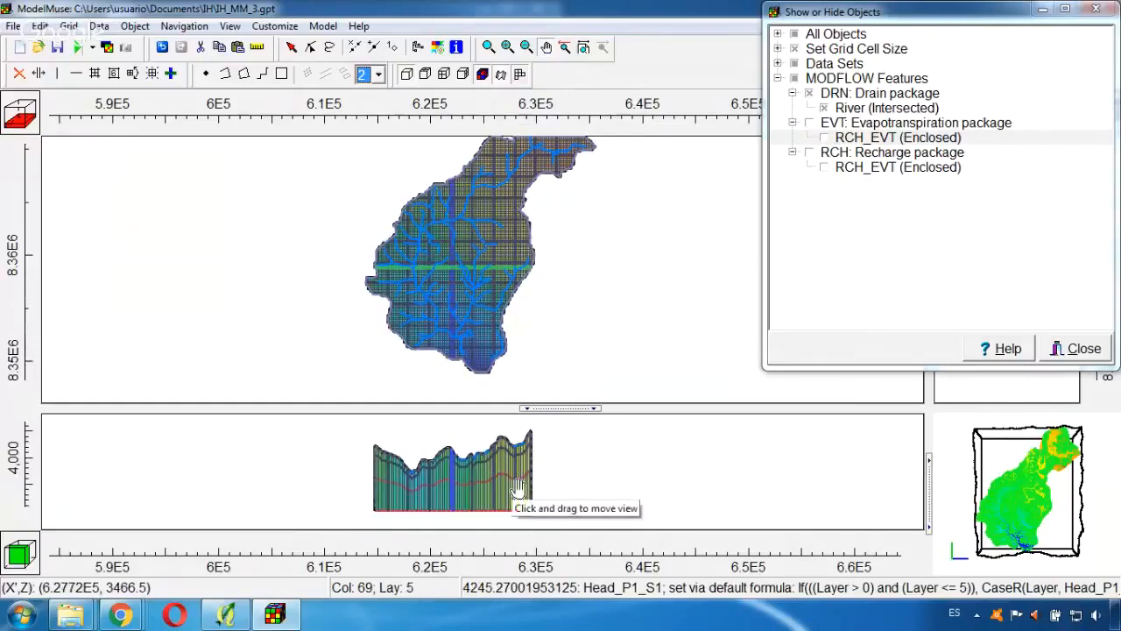
scroll(519, 487, "up", 3)
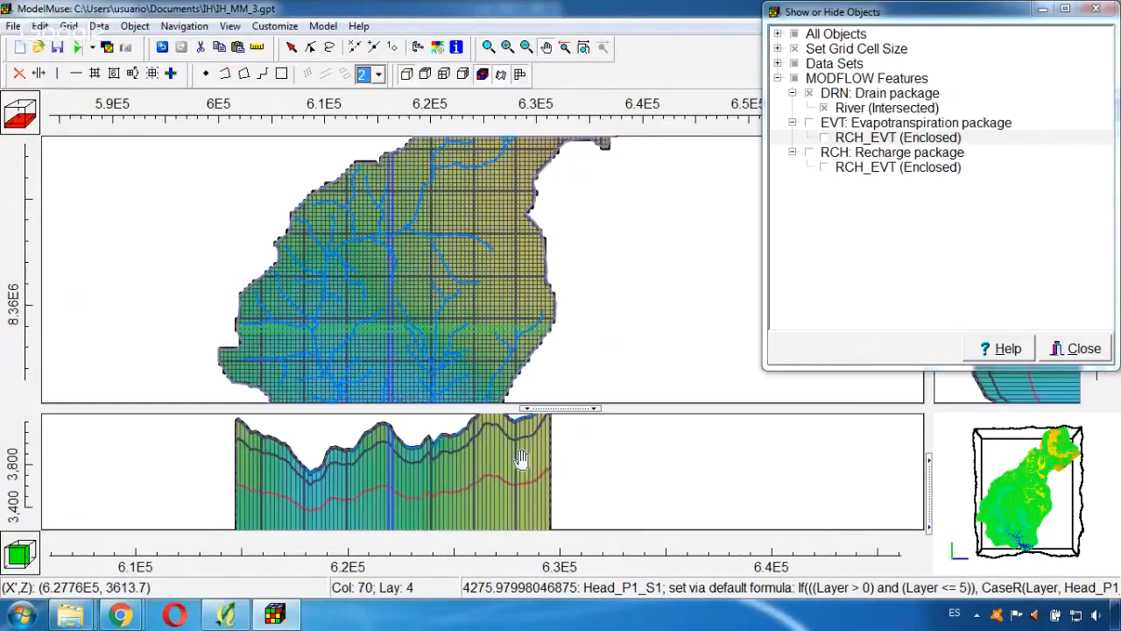
Fit the whole cross-section into the front view and limit the 2D gridlines to the active edge
mouse_move(505, 478)
left_mouse_down()
mouse_move(503, 467)
mouse_move(505, 495)
mouse_move(508, 481)
left_mouse_up()
scroll(508, 483, "down", 2)
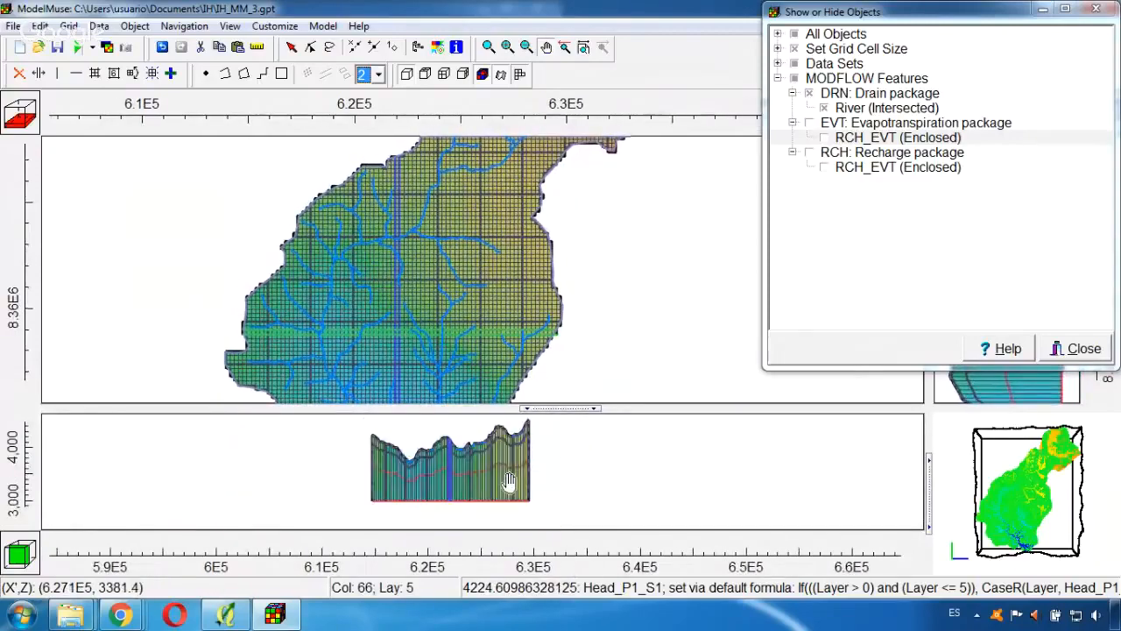
left_click(519, 73)
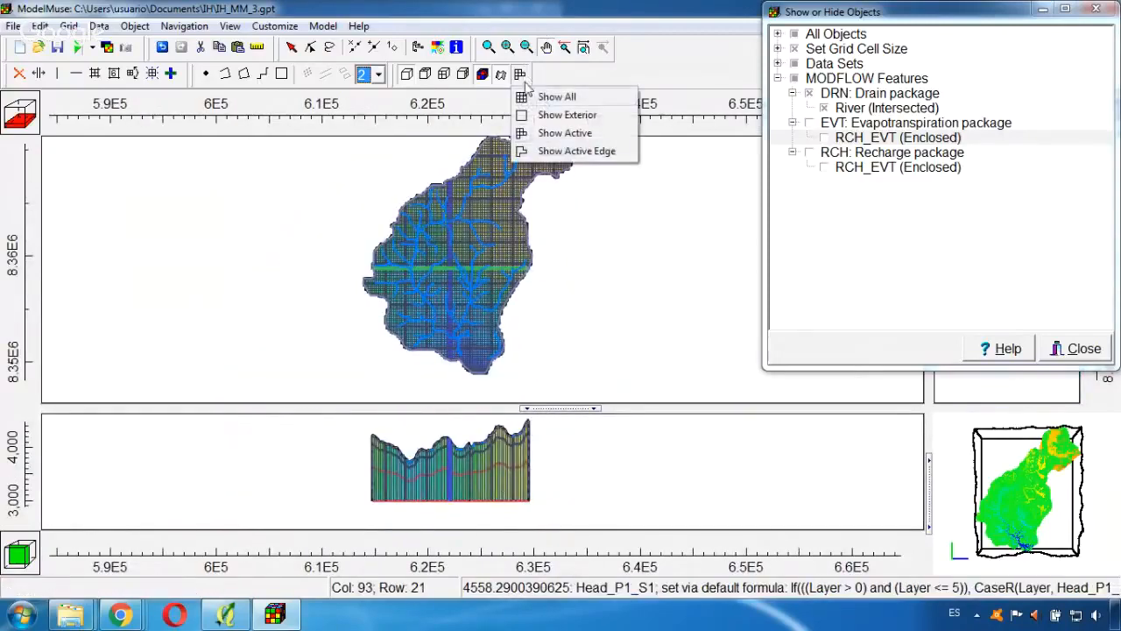
left_click(538, 154)
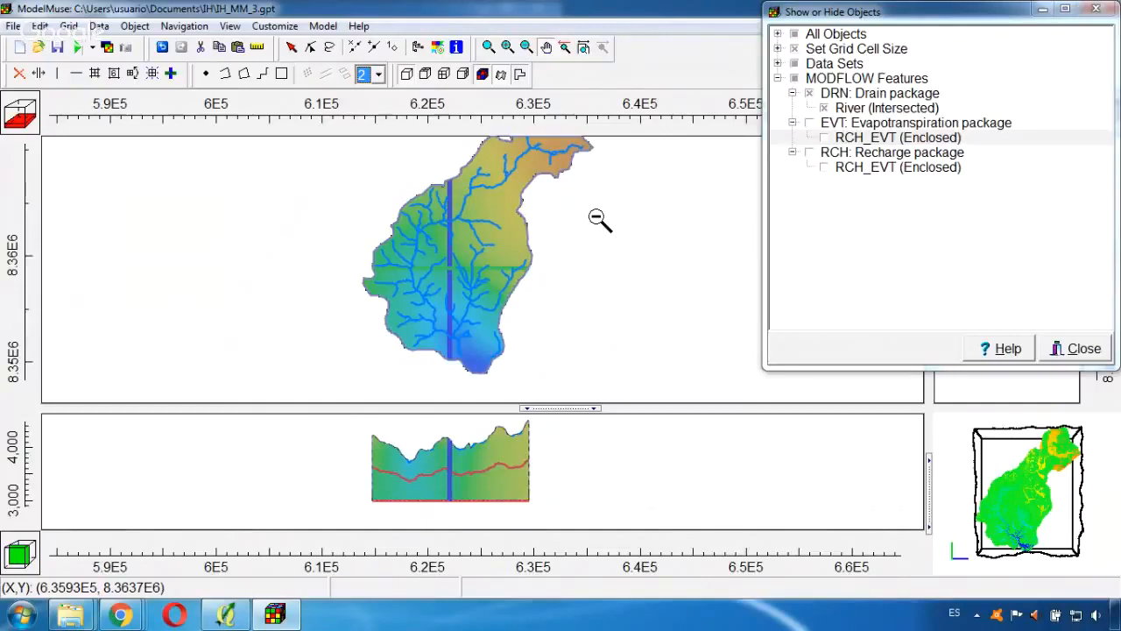
Move the selected layer up through the model to layer 1 and back down to layer 5 to compare the simulated heads
left_click(29, 123)
left_click(29, 123)
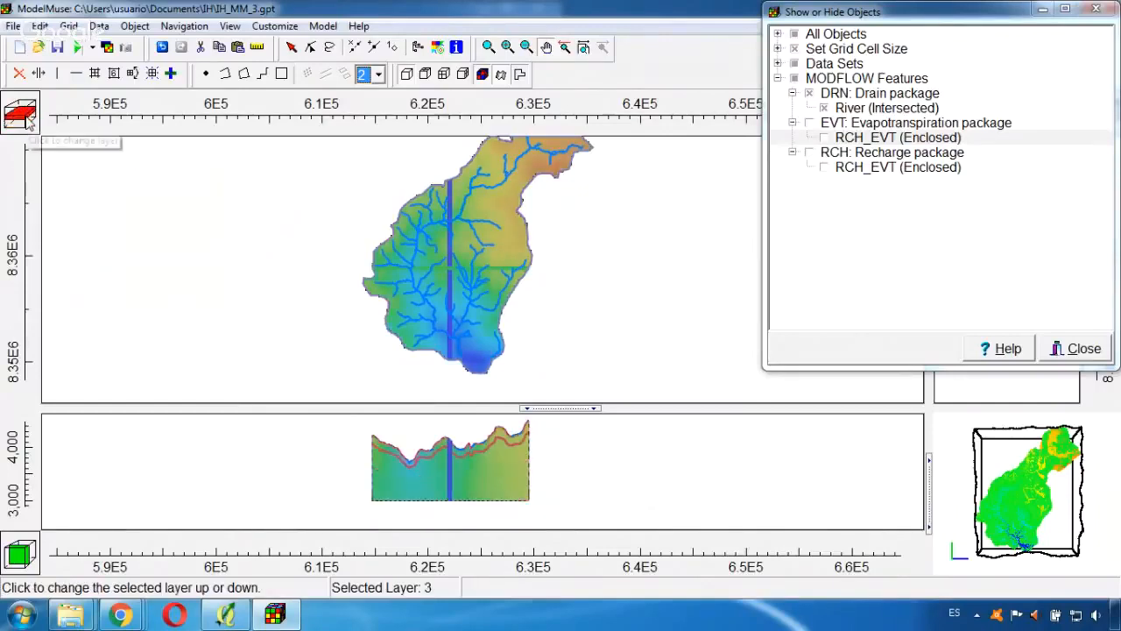
left_click(25, 111)
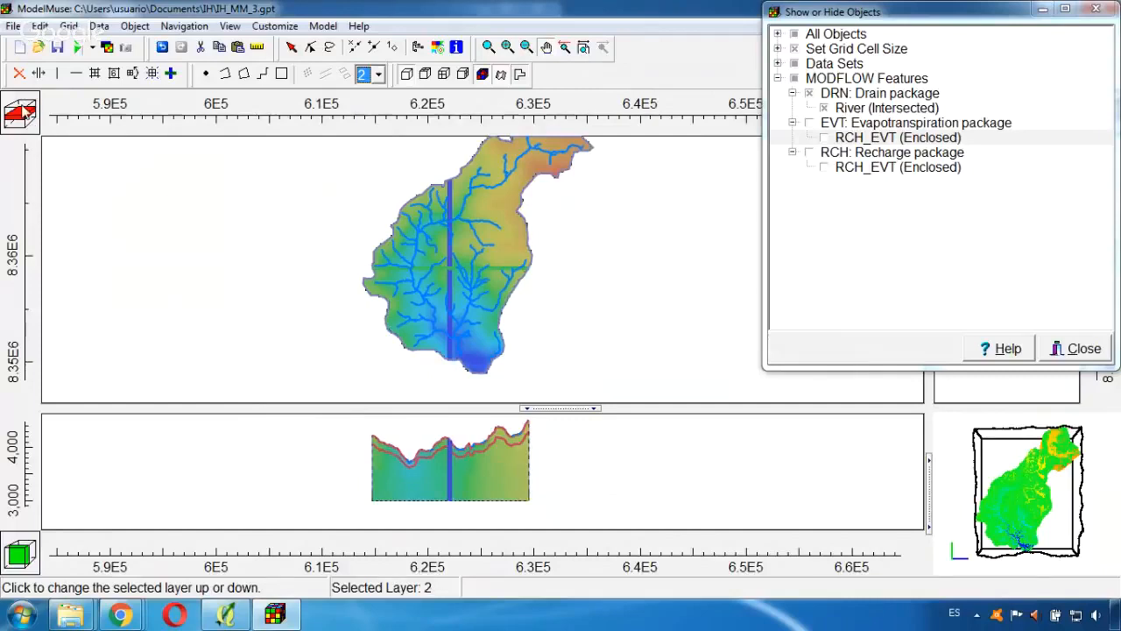
left_click(25, 110)
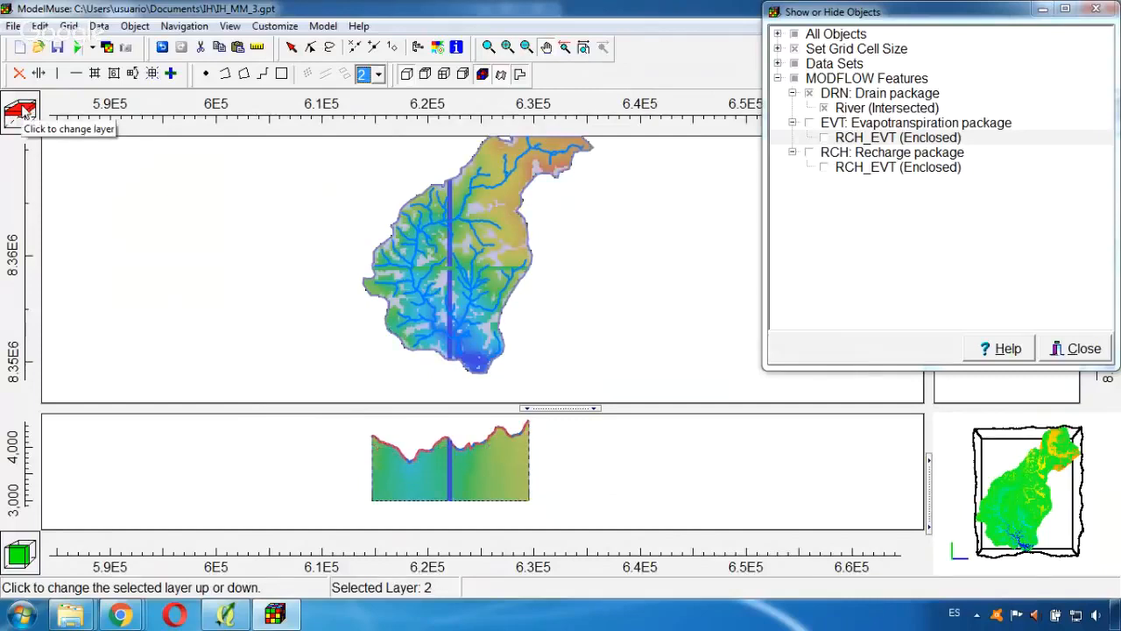
left_click(25, 110)
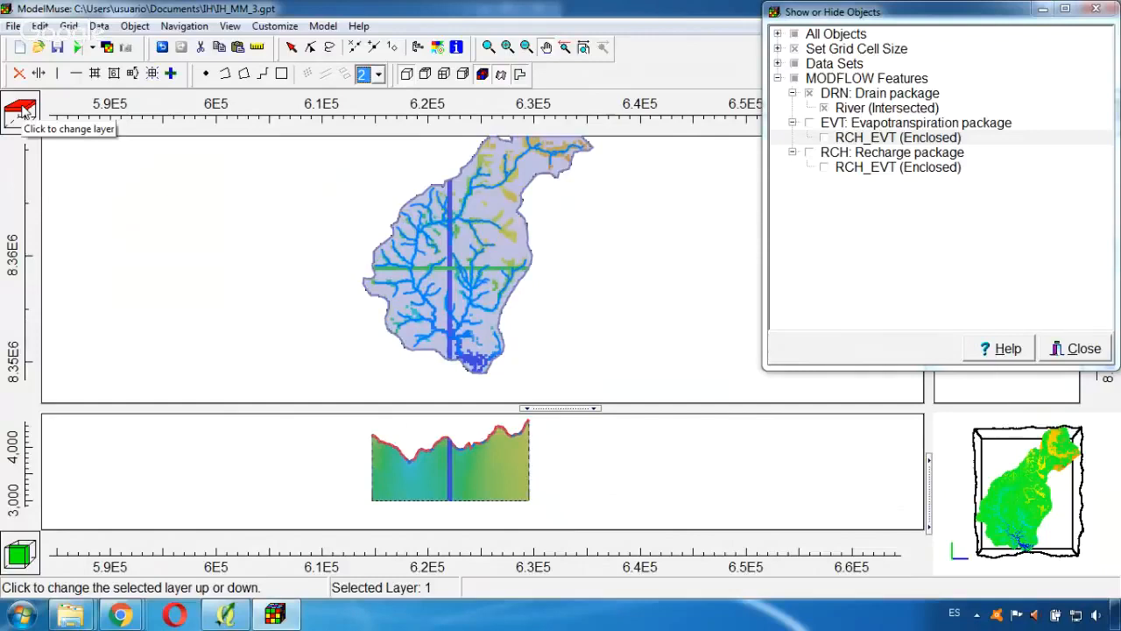
left_click(26, 121)
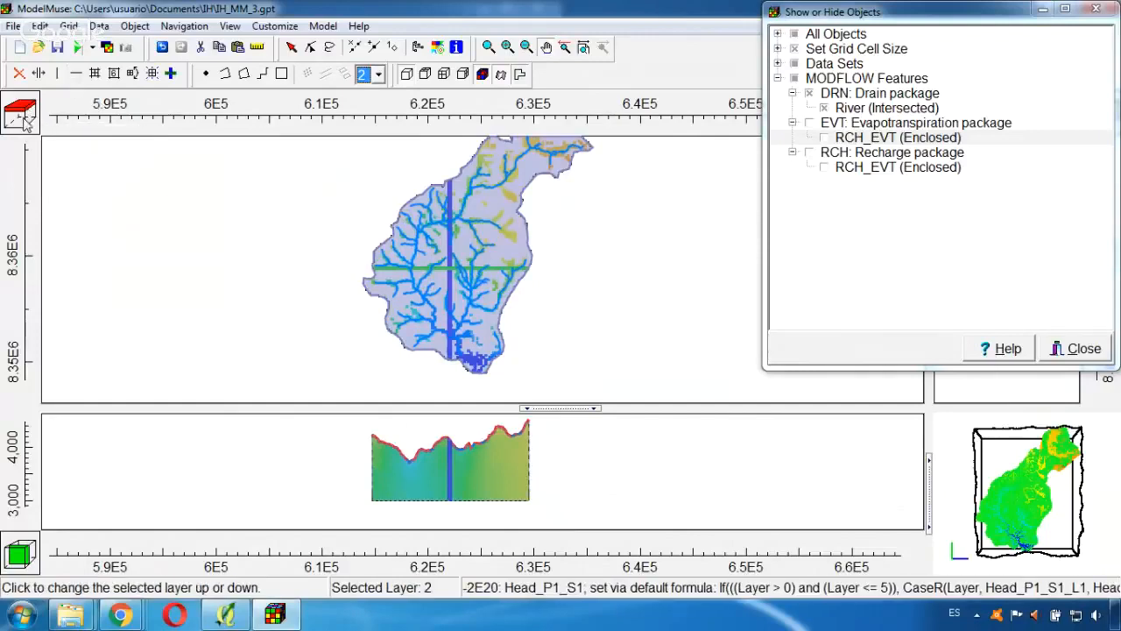
left_click(26, 122)
left_click(27, 124)
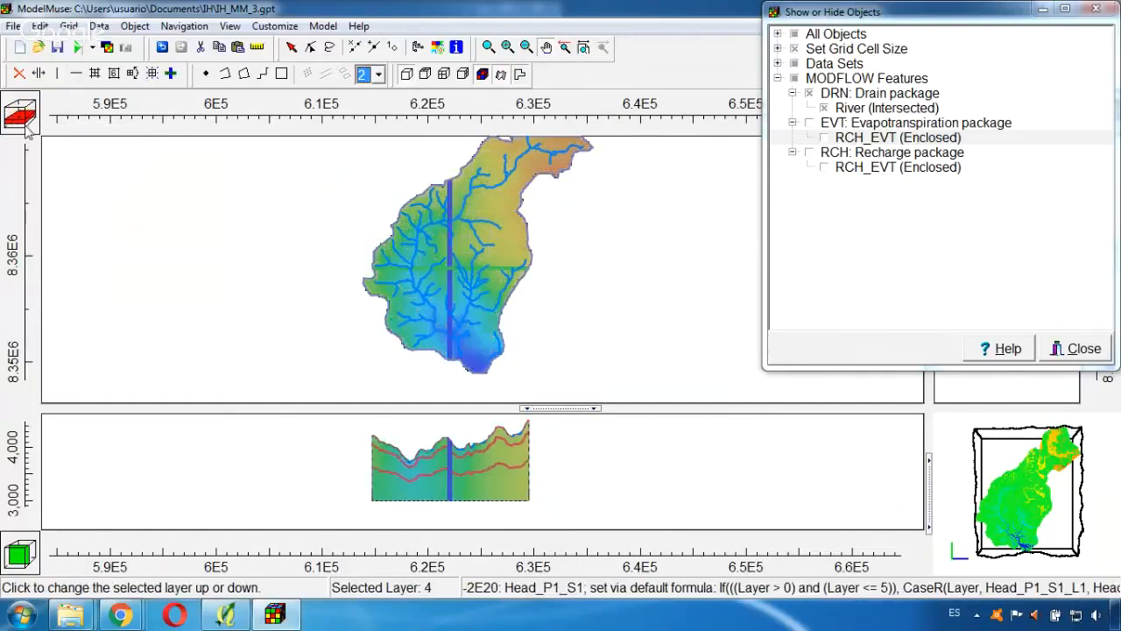
left_click(28, 126)
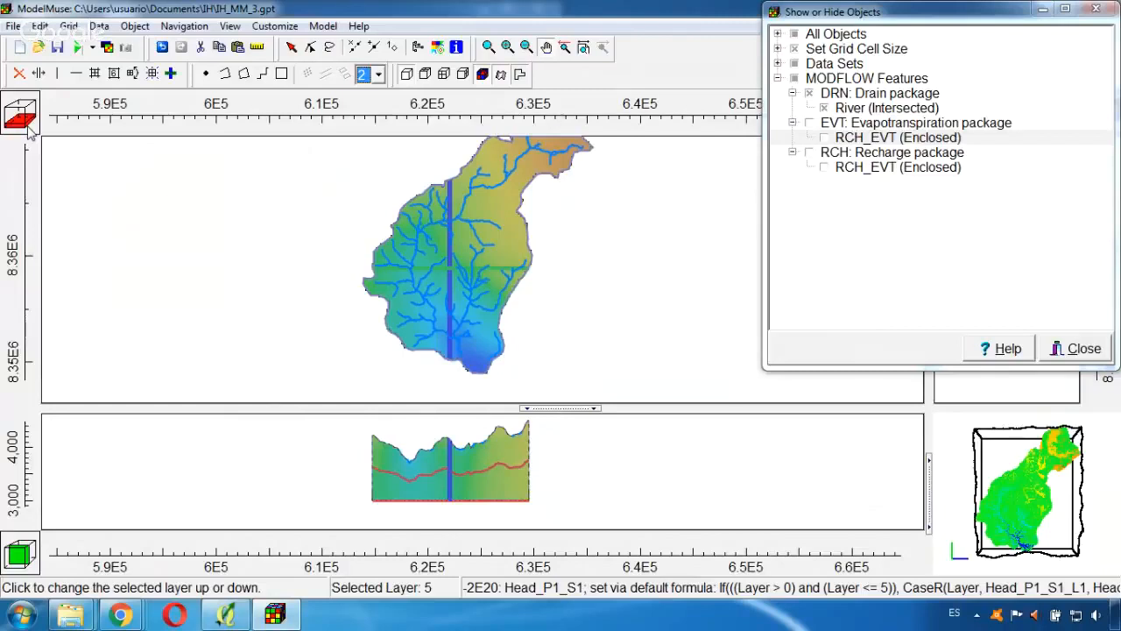
Export the Head_P1_S1 grid data as 2D polygons to a cell shapefile named Heads.shp in the IH folder
left_click(14, 25)
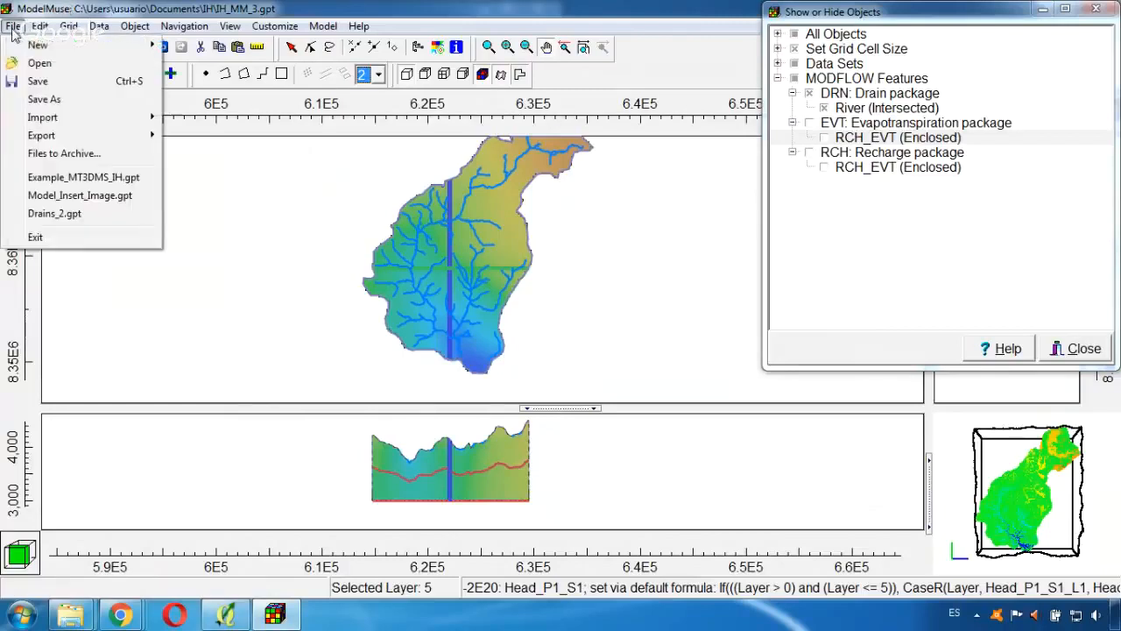
mouse_move(89, 138)
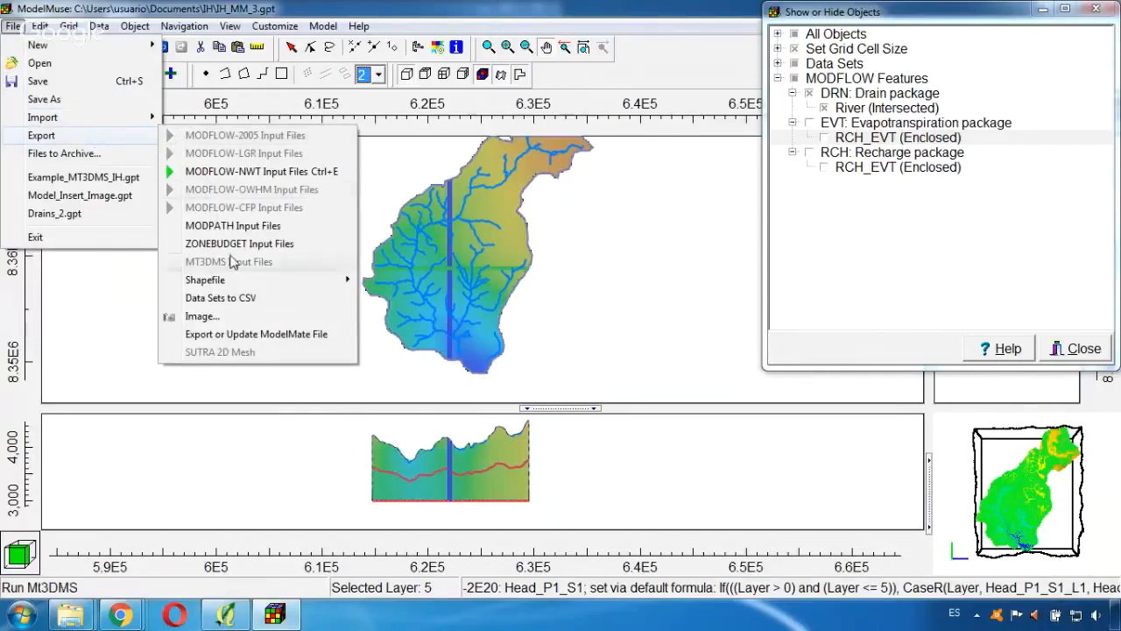
mouse_move(234, 280)
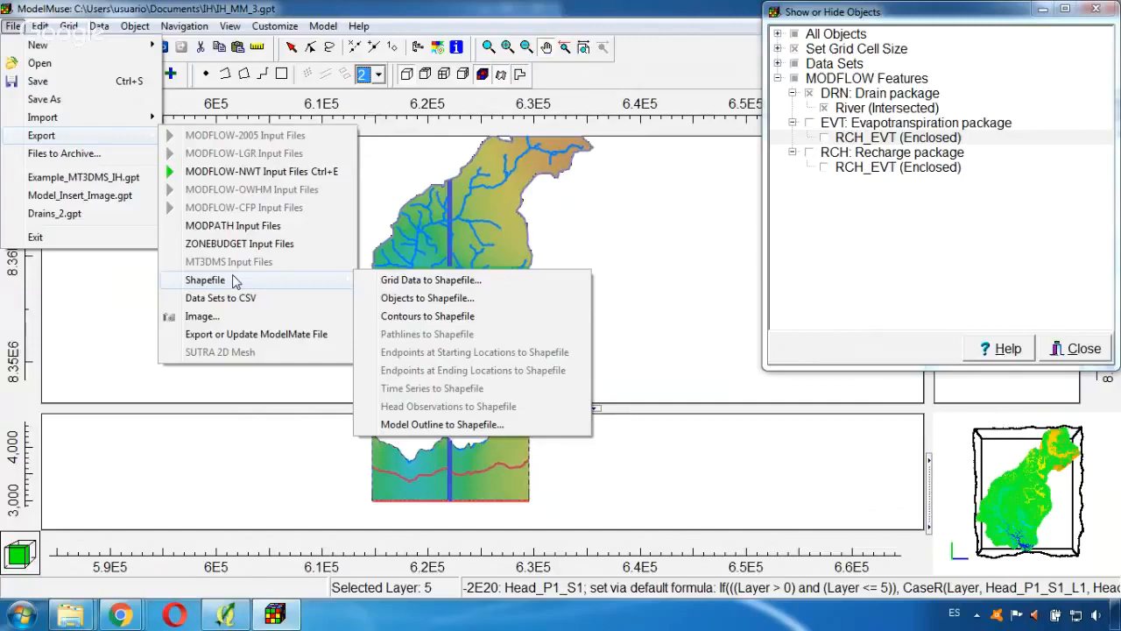
left_click(436, 280)
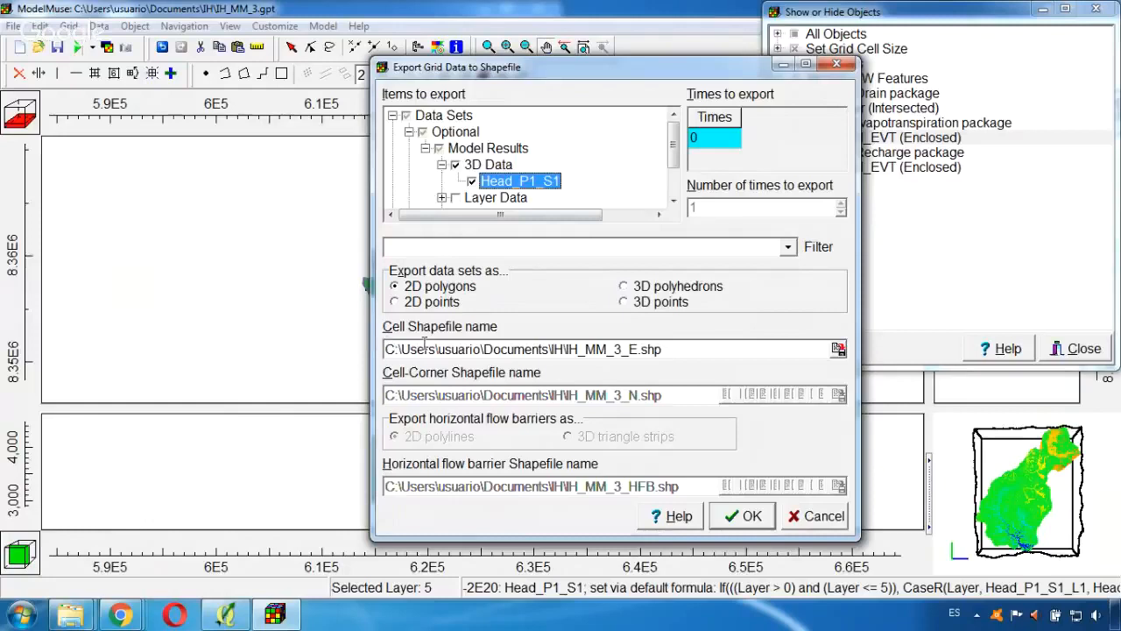
left_click(838, 350)
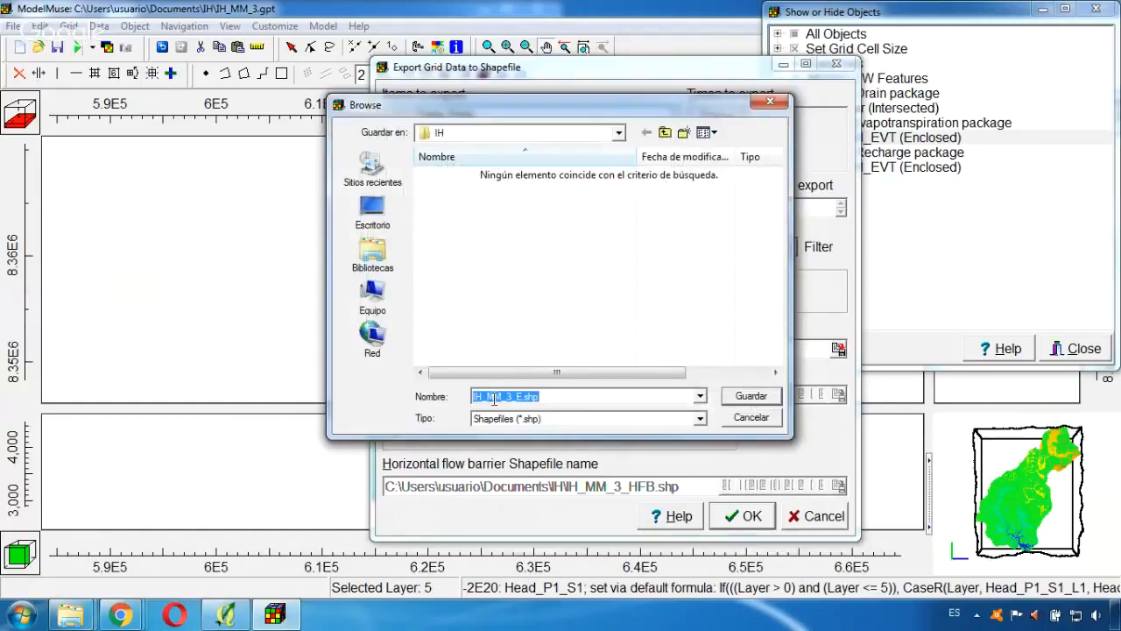
left_click_drag(523, 396, 470, 396)
type("Heads")
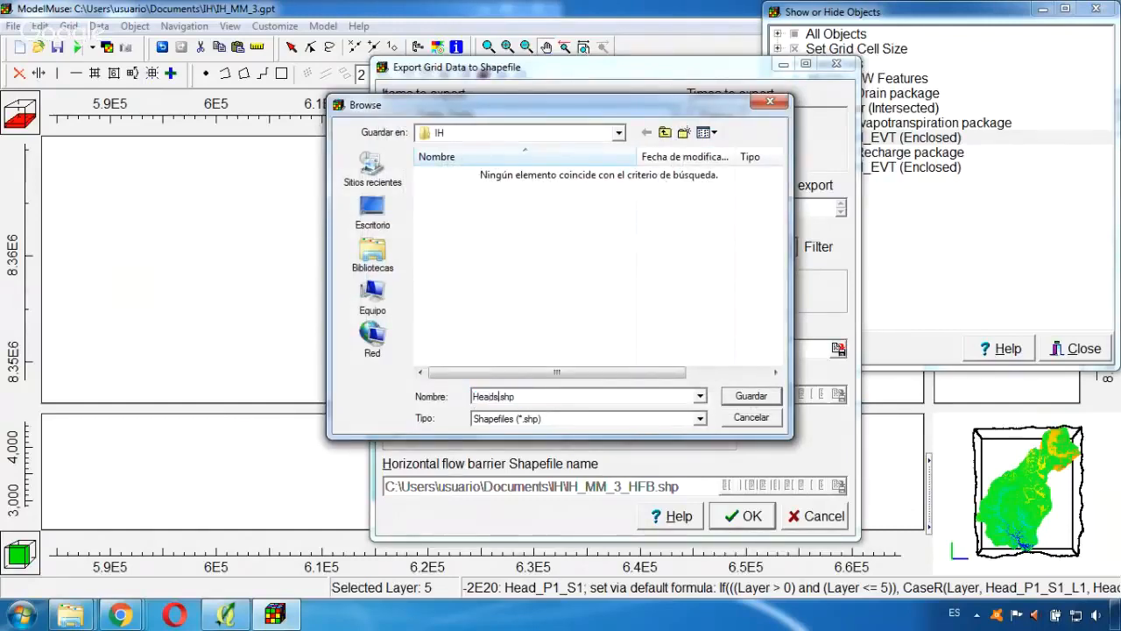
left_click(751, 397)
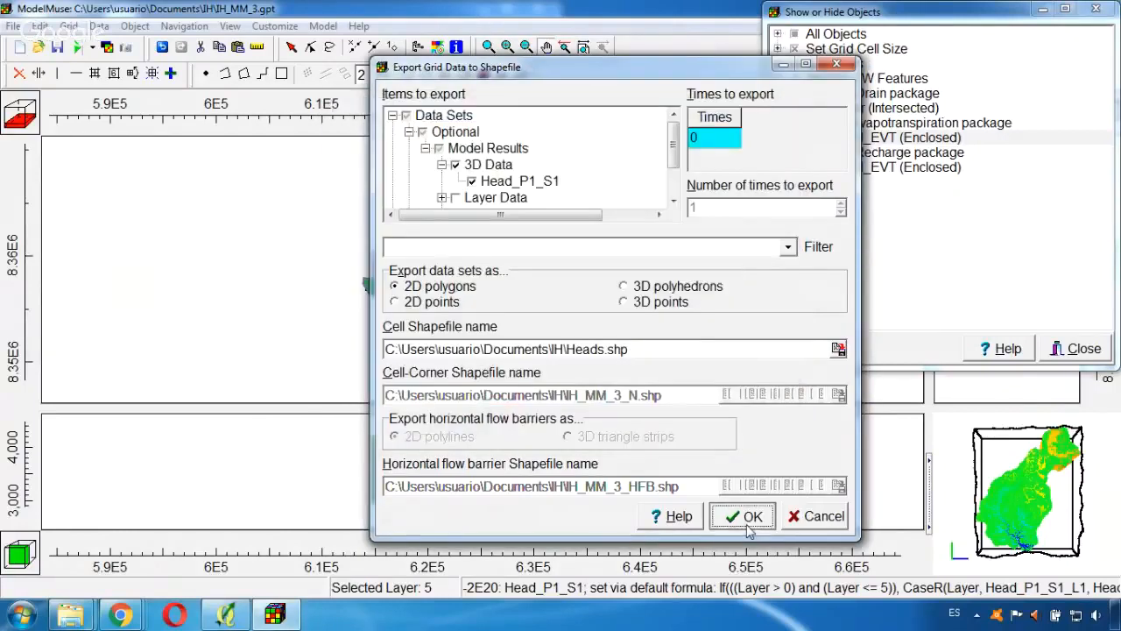
left_click(750, 526)
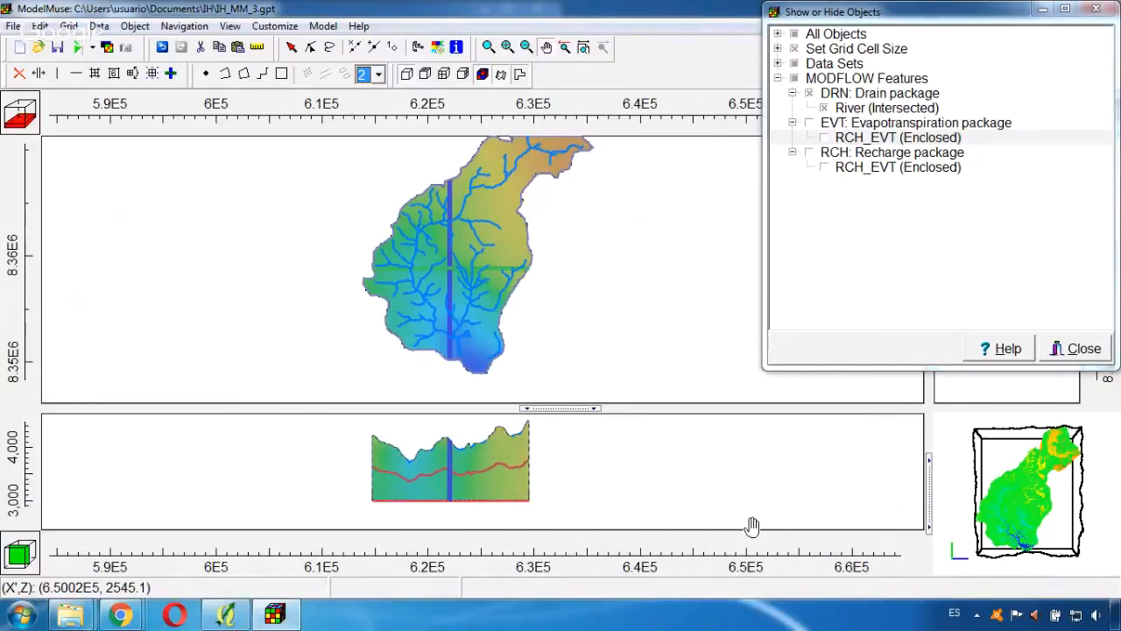
Remove the head coloring from the grid by setting the colored data set to none and applying it
left_click(439, 47)
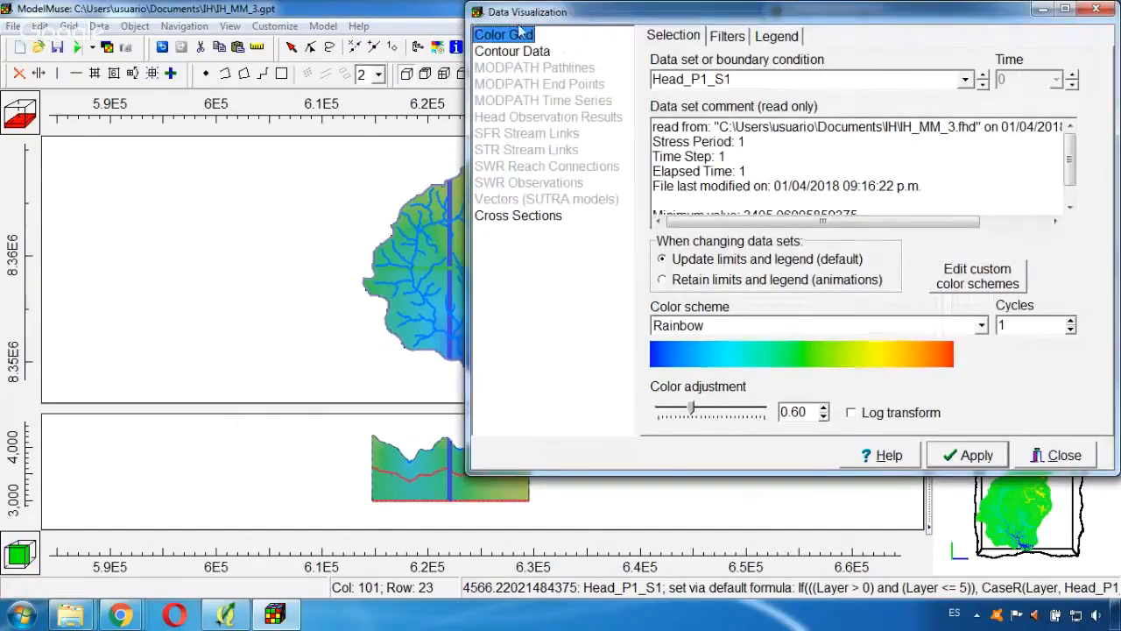
left_click(965, 80)
left_click(694, 98)
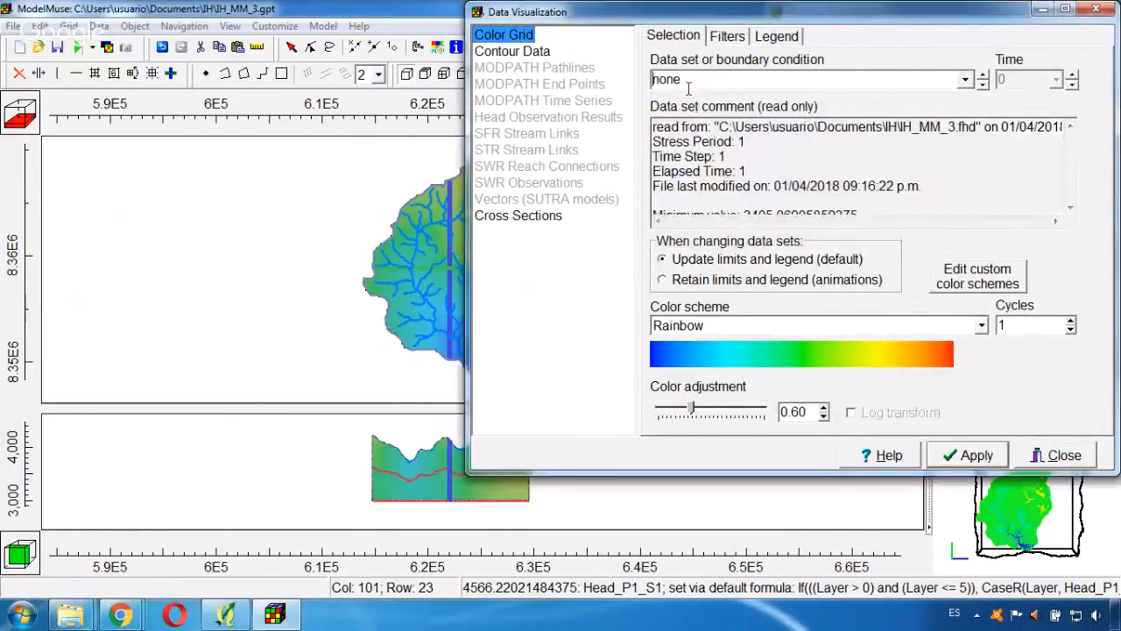
left_click(968, 456)
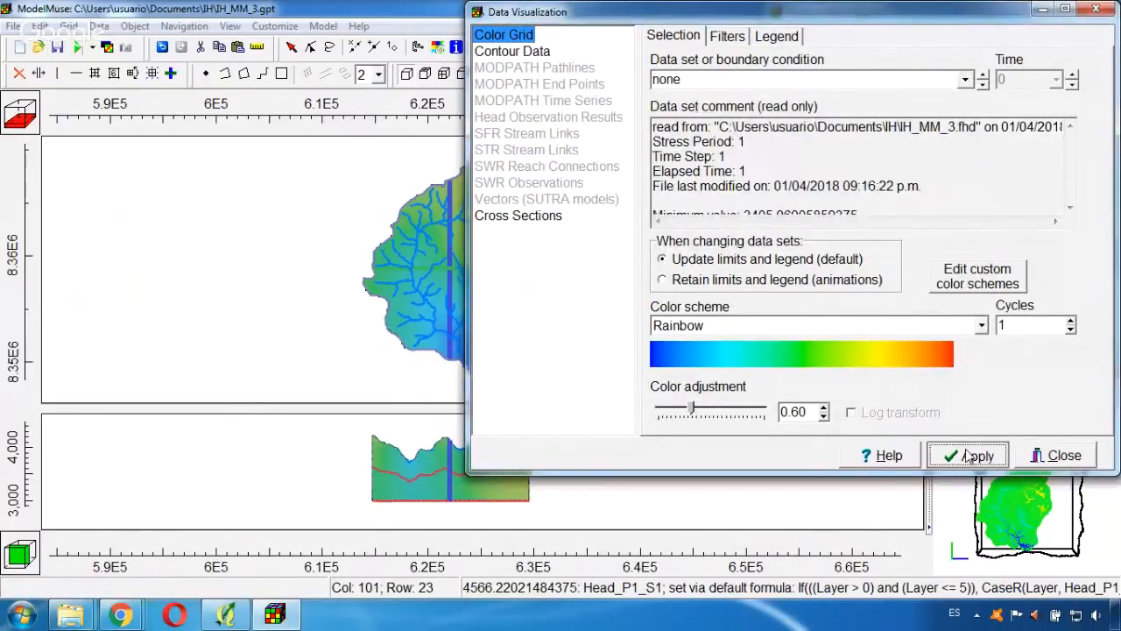
Contour the Water_Table_P1_S1 model result and apply it to the plan view
left_click(515, 53)
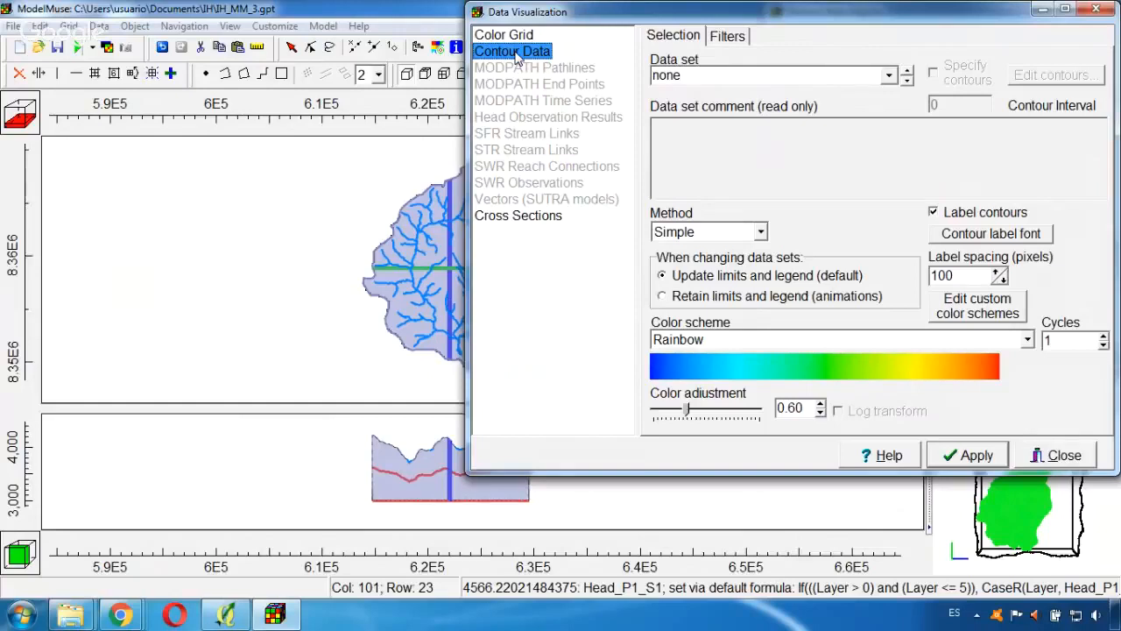
left_click(887, 76)
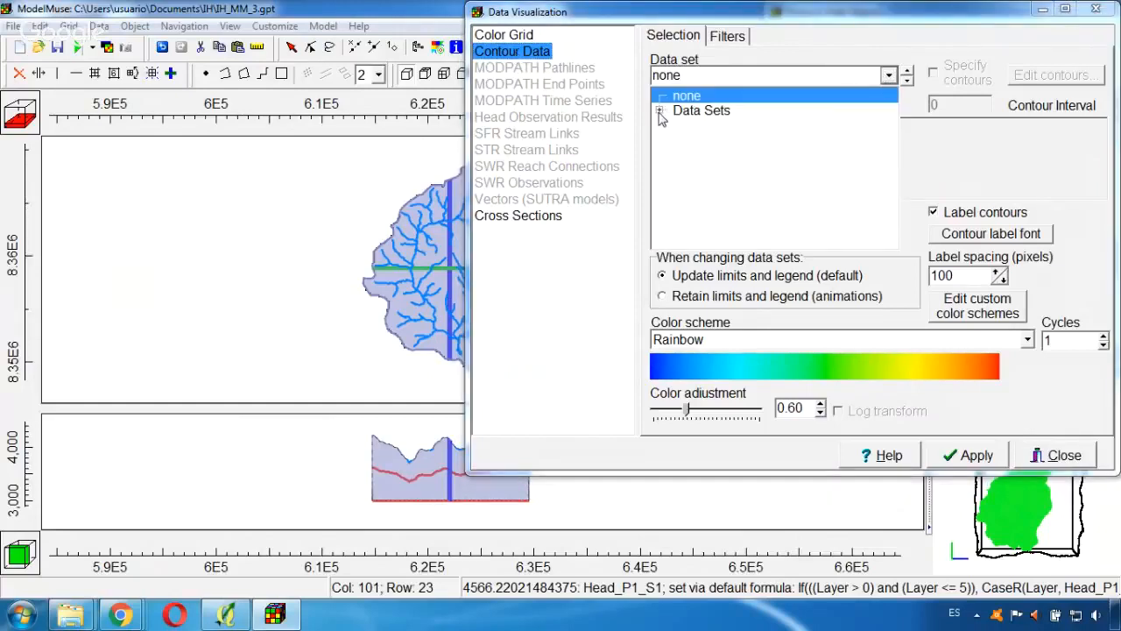
left_click(660, 110)
left_click(674, 125)
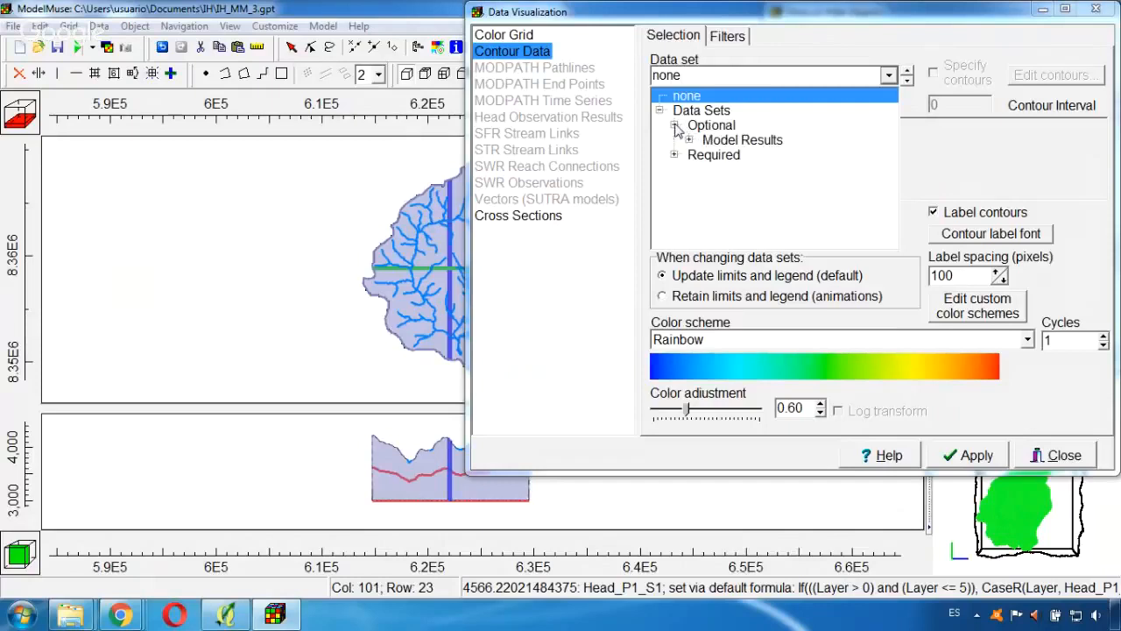
left_click(689, 140)
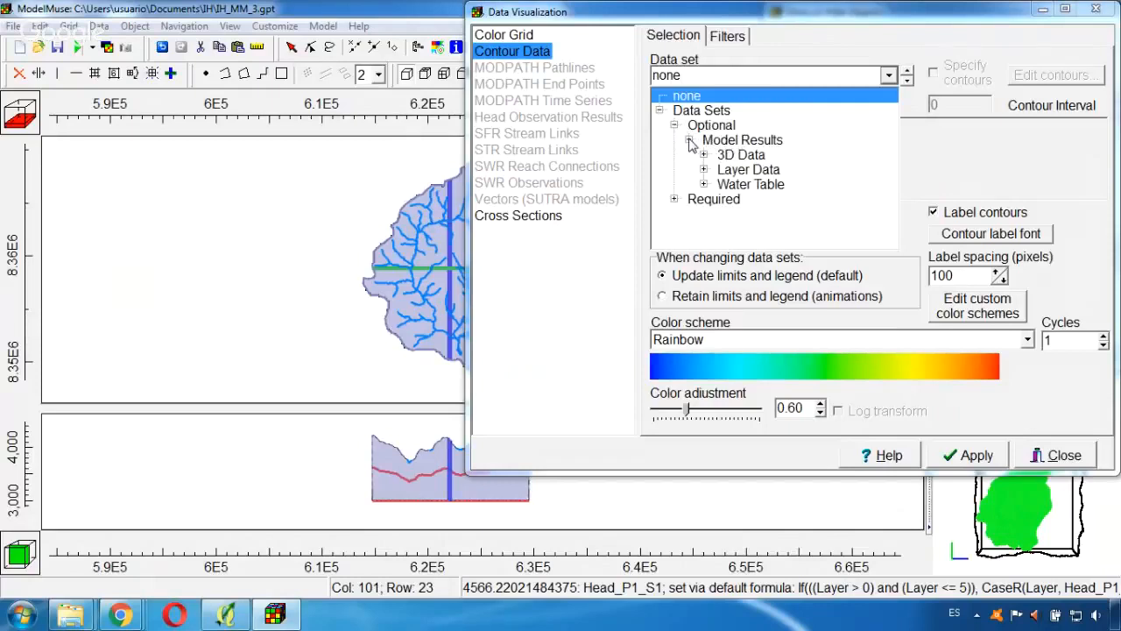
left_click(703, 184)
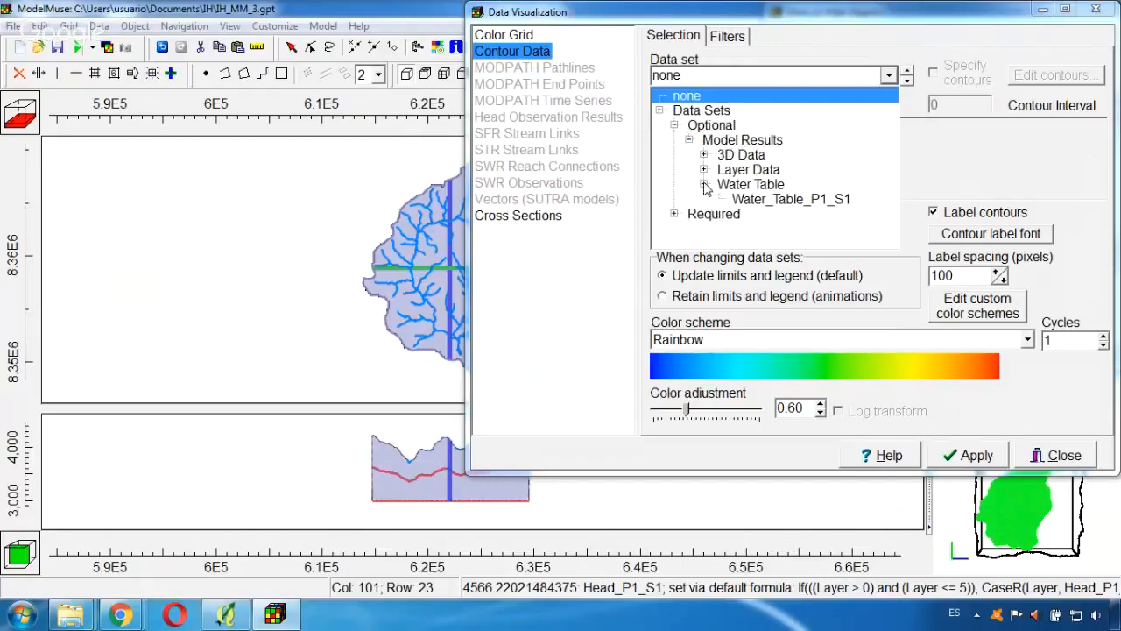
left_click(807, 199)
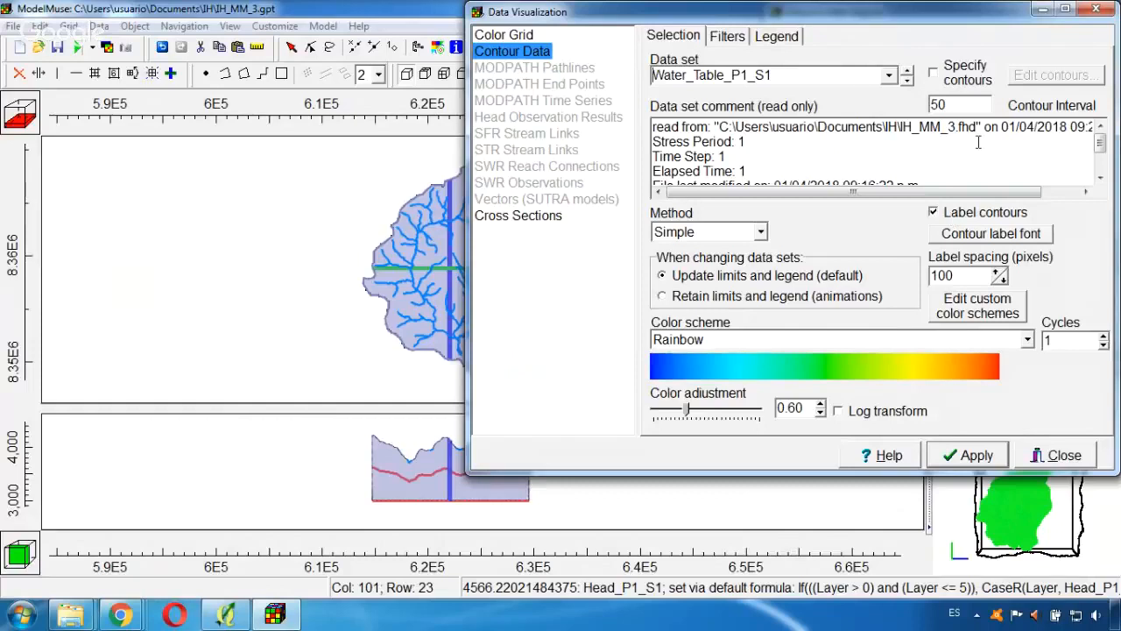
left_click(974, 454)
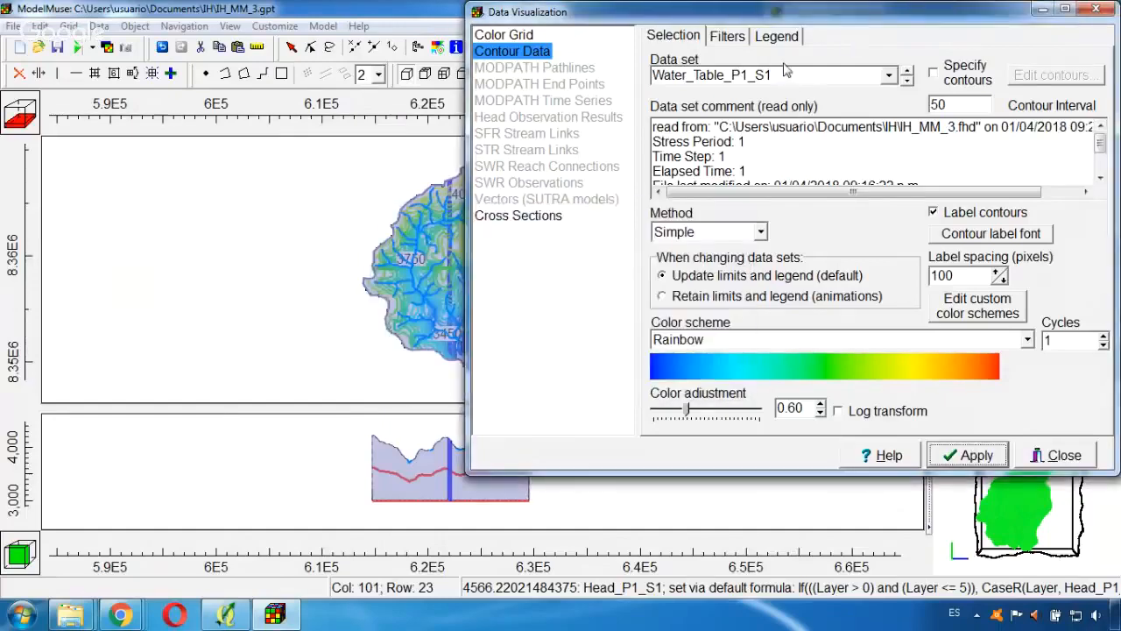
Hide the Angascancha_Basin_Extension_1 object, close the object visibility window and bring the water table contours into clear view
left_click_drag(790, 18, 885, 72)
left_click_drag(394, 191, 245, 214)
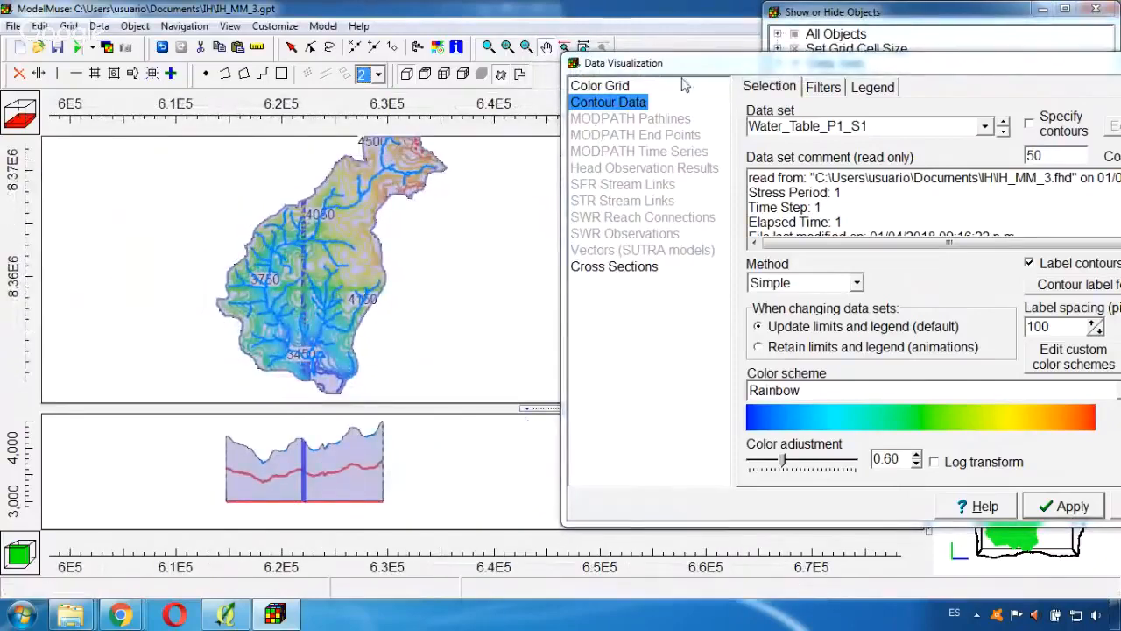
left_click_drag(684, 63, 738, 84)
left_click(795, 36)
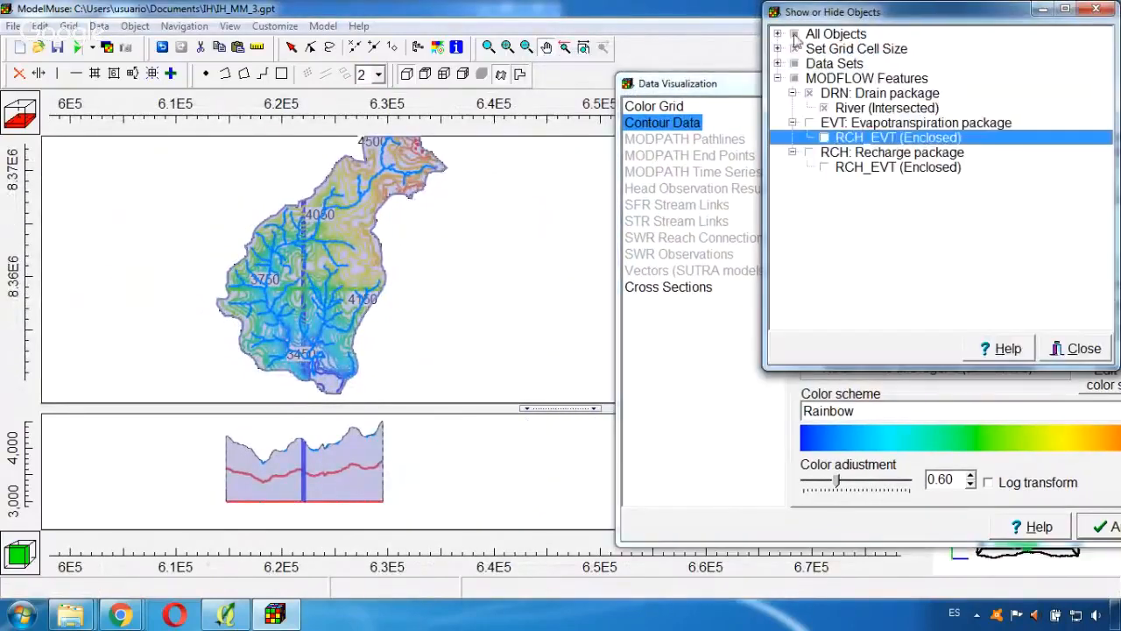
left_click(778, 64)
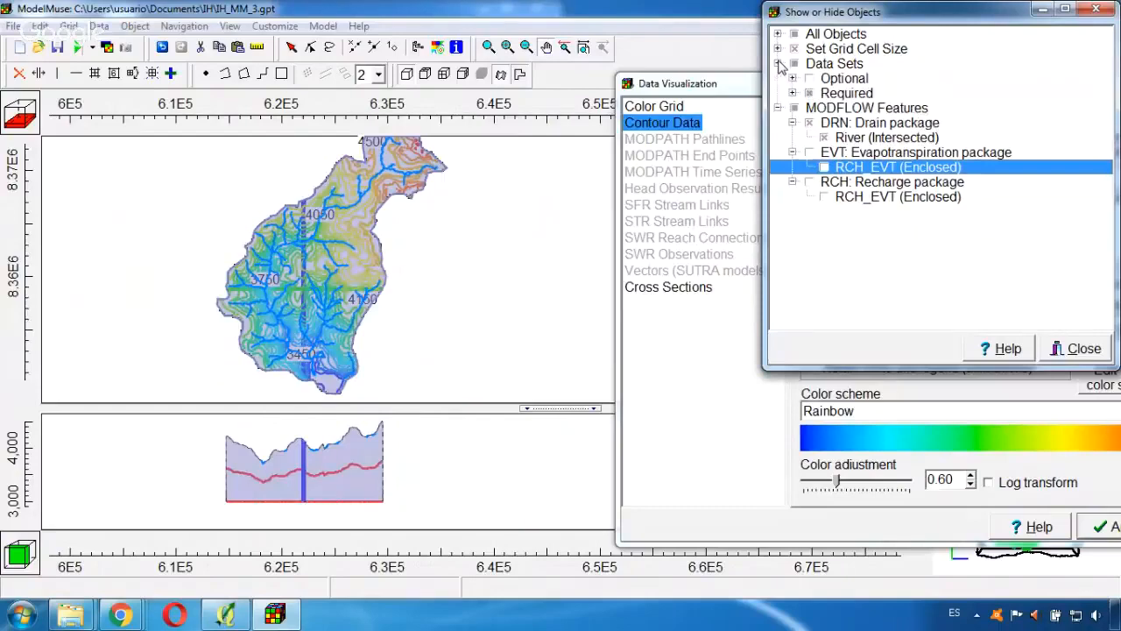
left_click(777, 34)
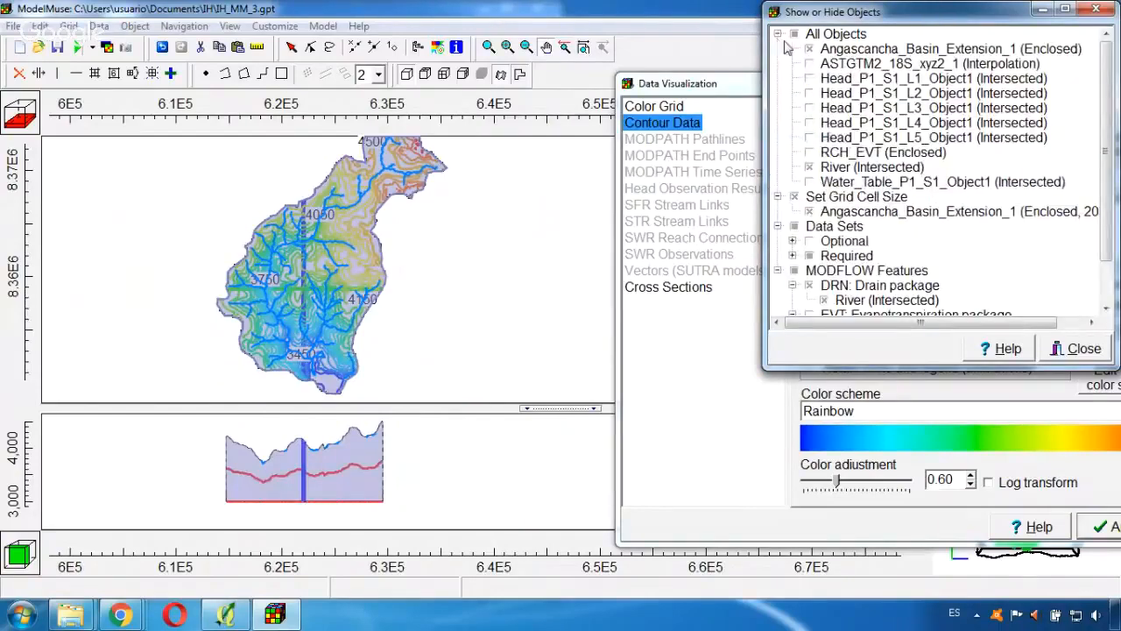
left_click(809, 49)
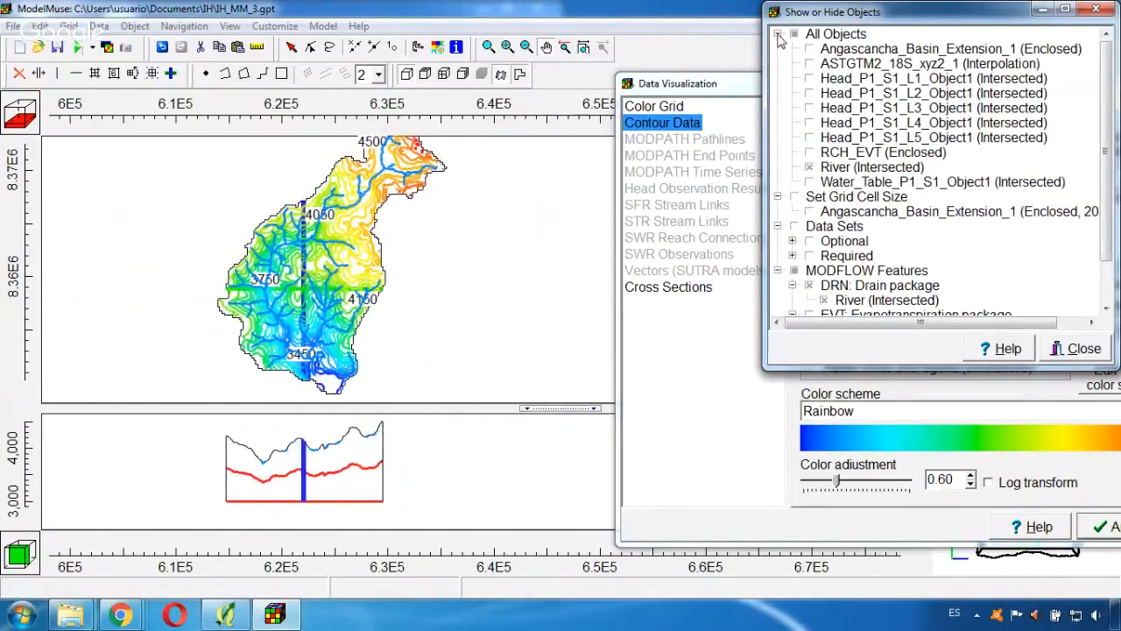
left_click(778, 34)
left_click(1095, 9)
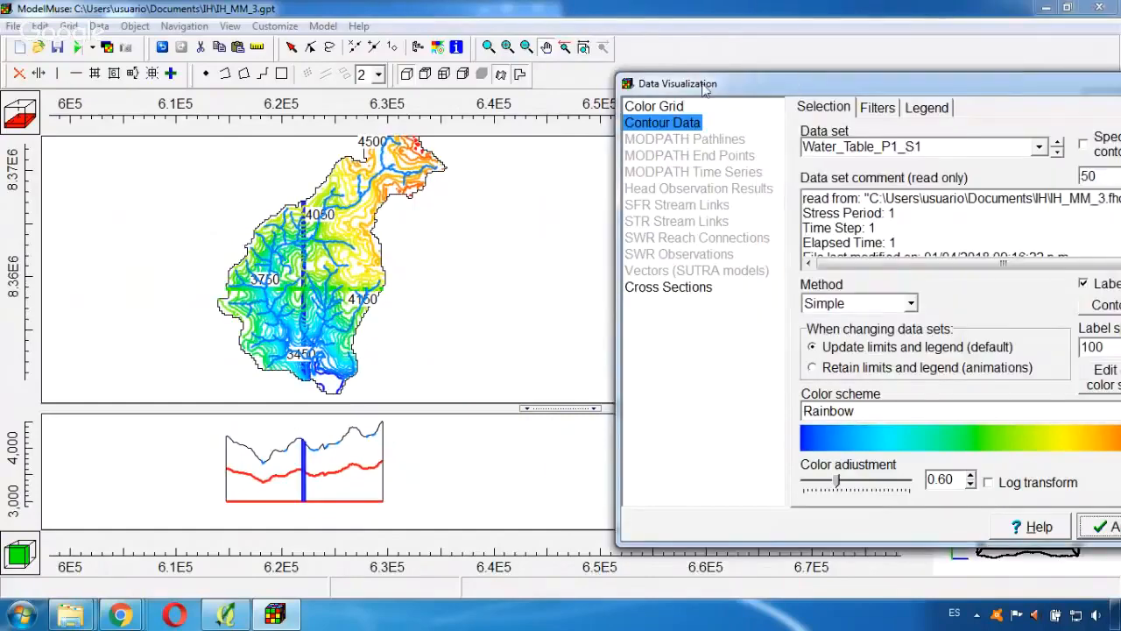
left_click_drag(703, 86, 686, 84)
left_click_drag(399, 270, 418, 270)
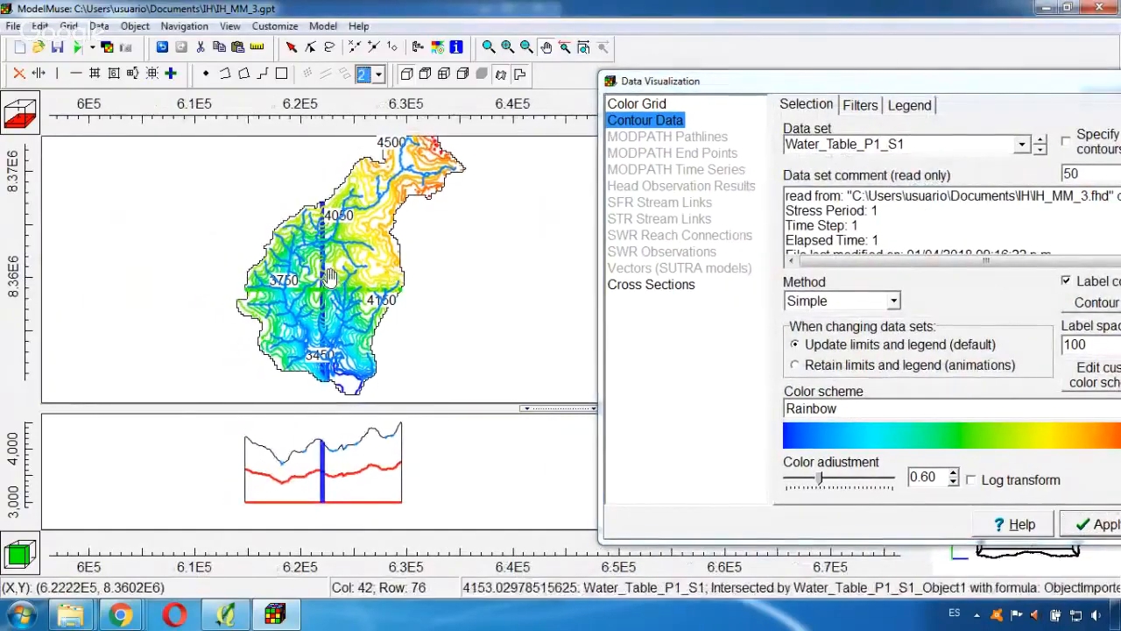
Set the water table contour interval to 10 and apply it to the plan view
scroll(329, 276, "up", 2)
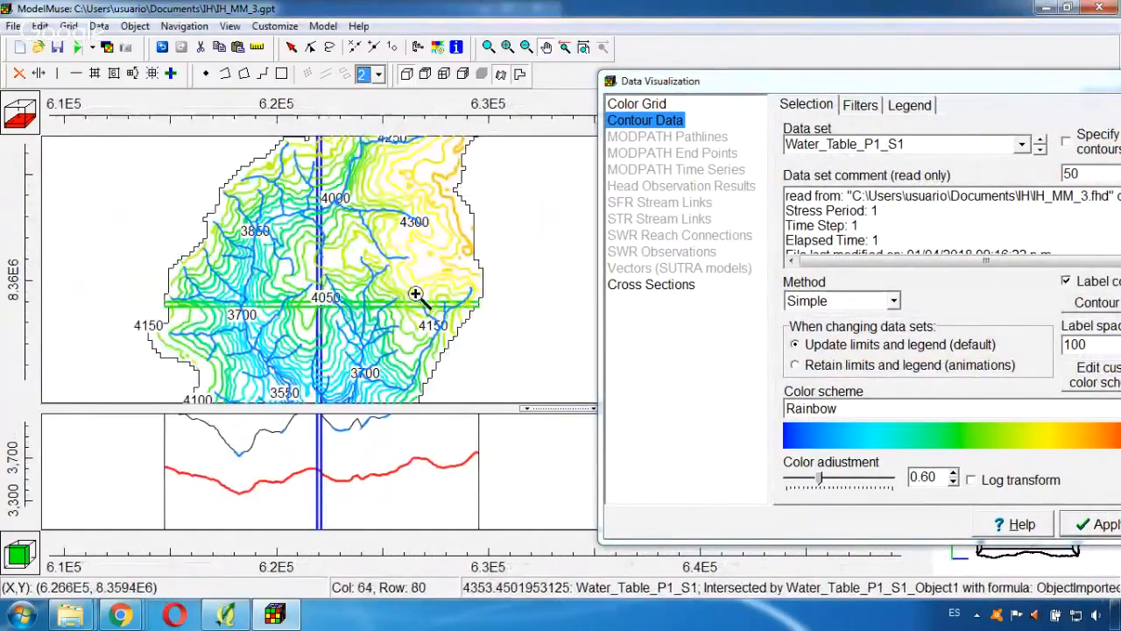
scroll(413, 268, "down", 2)
left_click(886, 90)
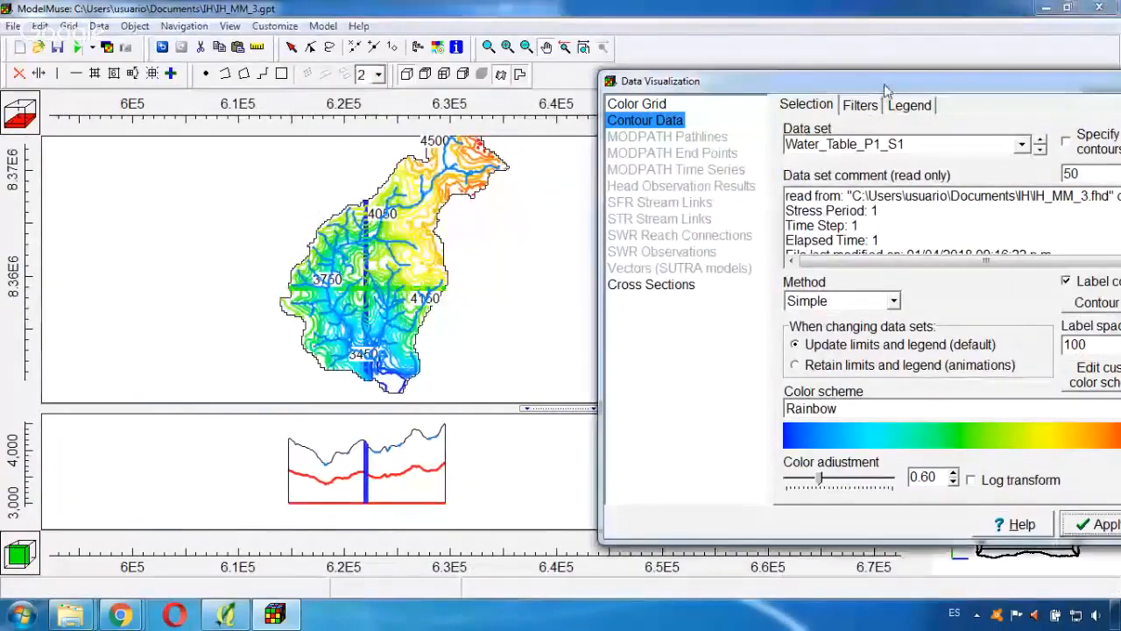
left_click_drag(886, 87, 755, 86)
double_click(937, 173)
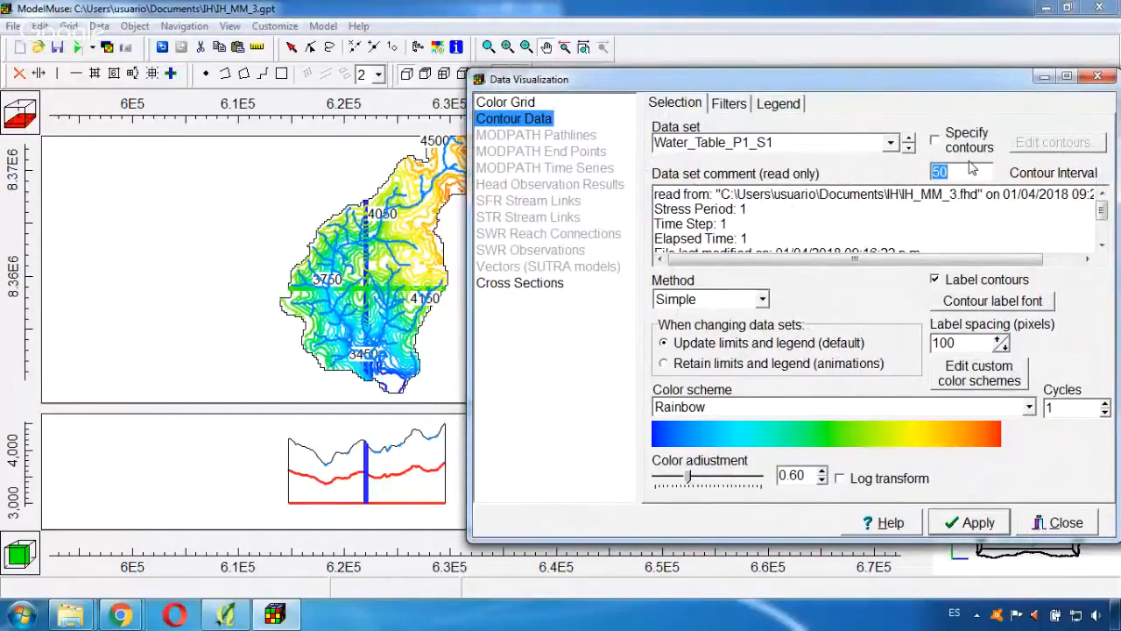
type("10")
left_click(977, 523)
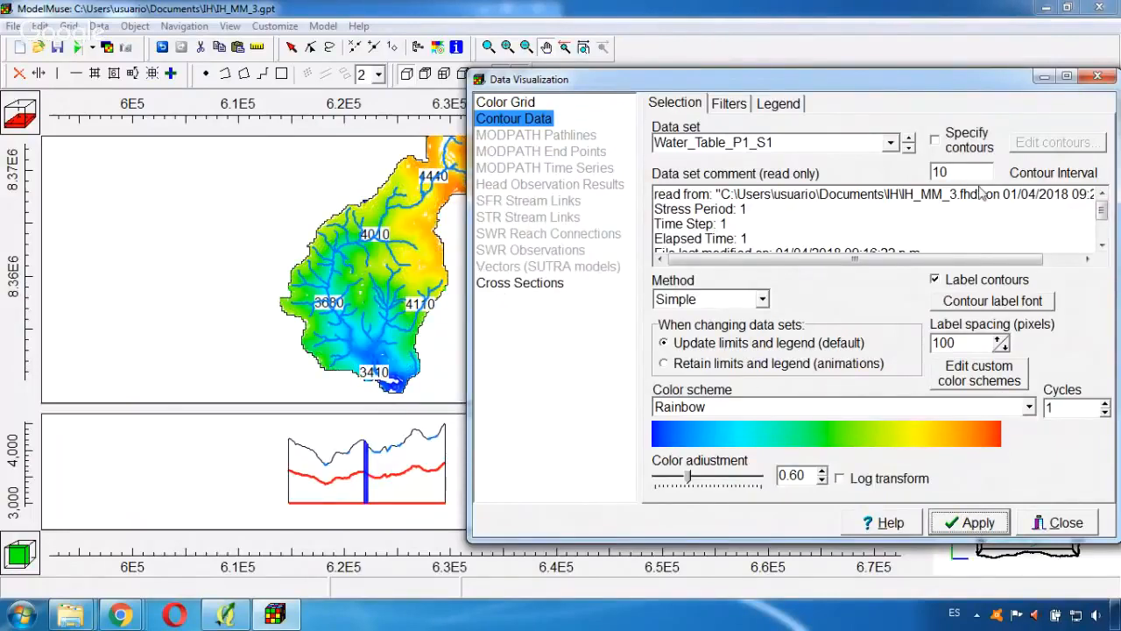
Set the contour interval of Water_Table_P1_S1 back to 50, apply it and close the data visualization window
left_click_drag(970, 173, 811, 175)
type("50")
left_click(998, 522)
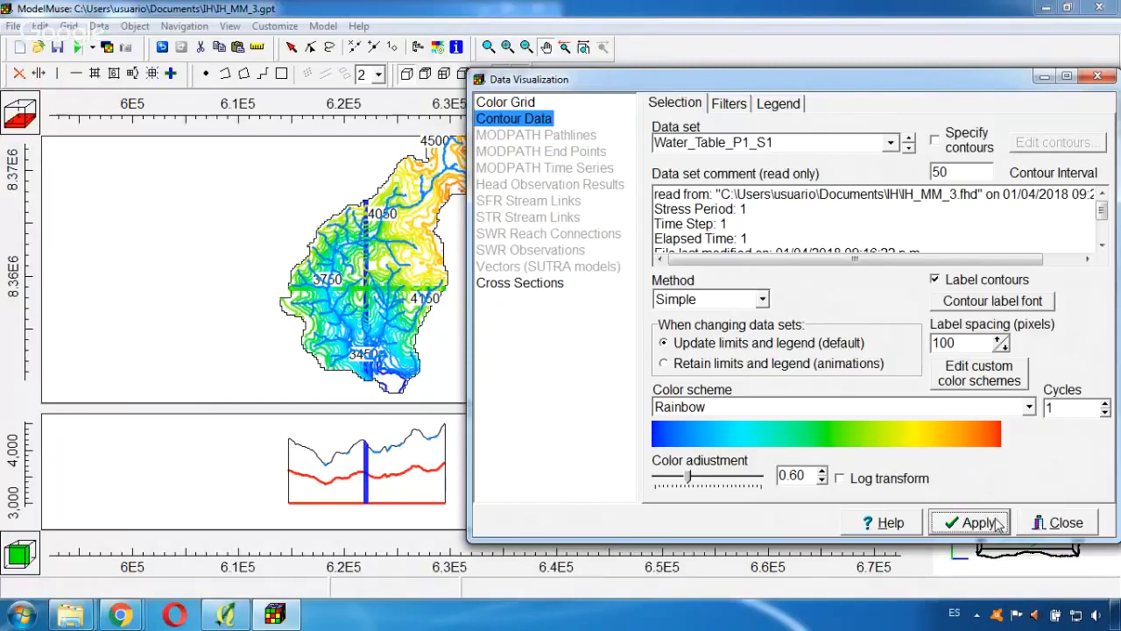
left_click(1062, 523)
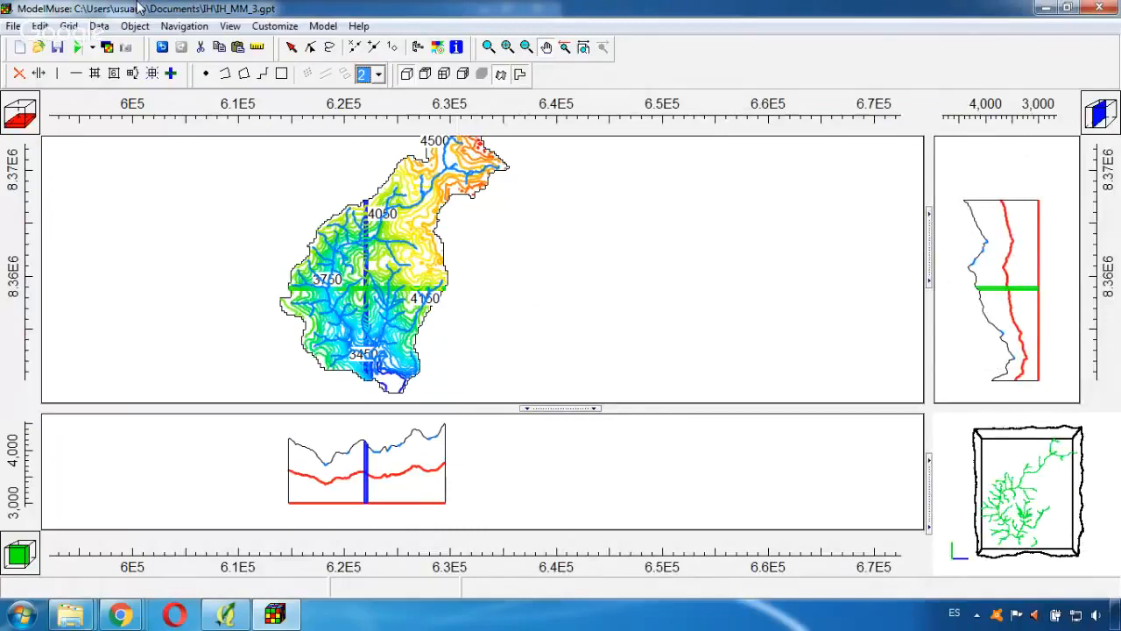
Export the water table contours to a shapefile named Water_Table_P1_S1.shp in the IH folder
left_click(40, 25)
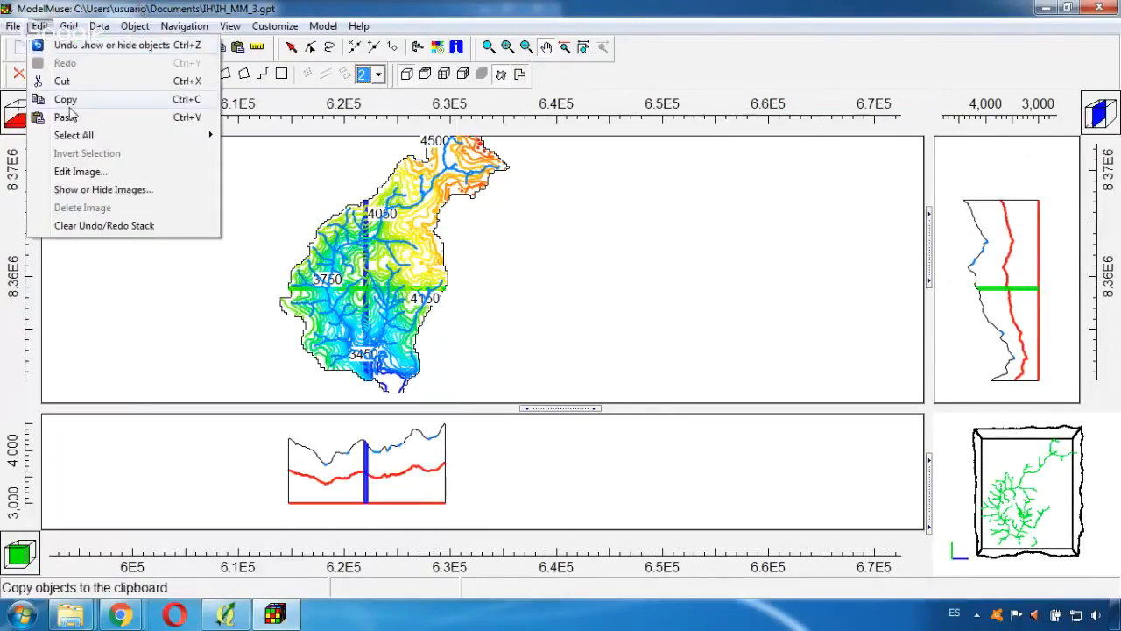
left_click(13, 26)
mouse_move(138, 143)
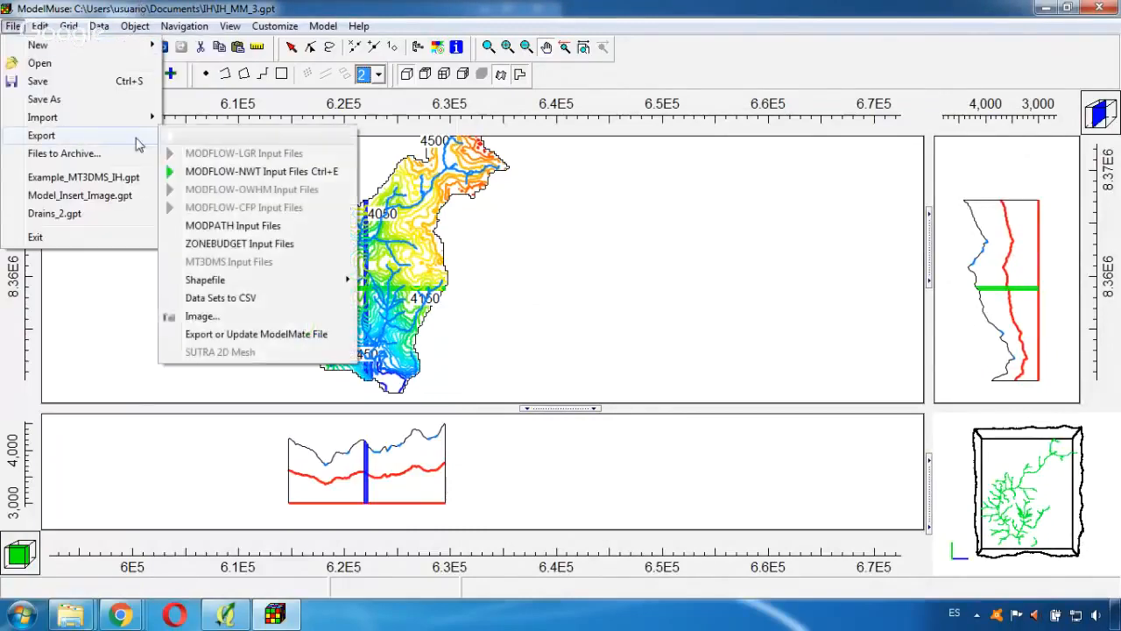
mouse_move(294, 286)
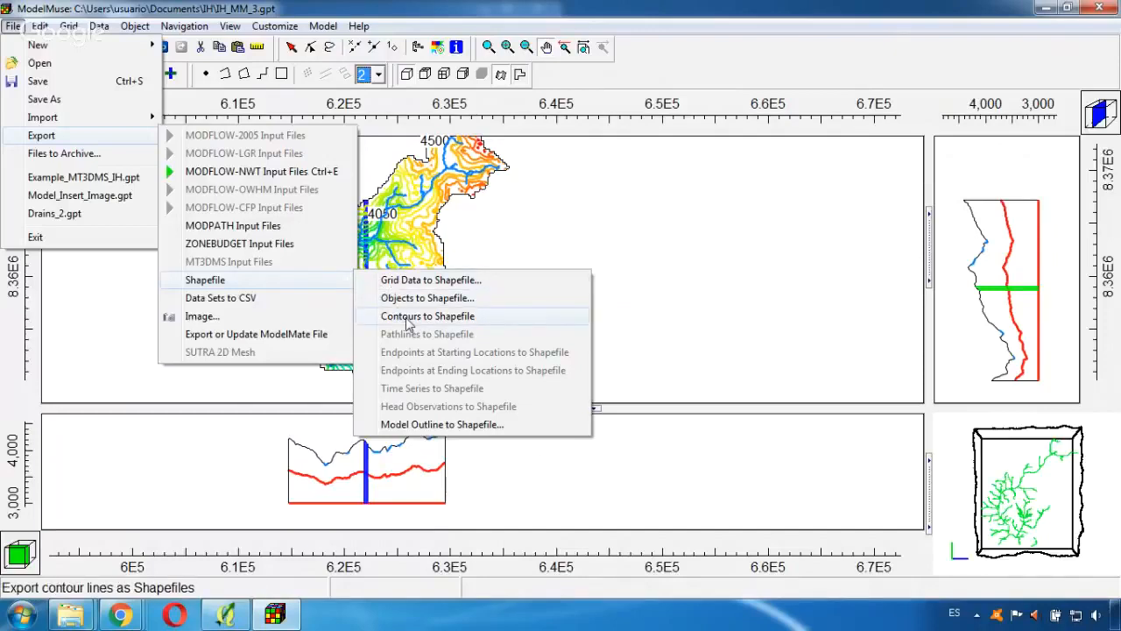
left_click(409, 324)
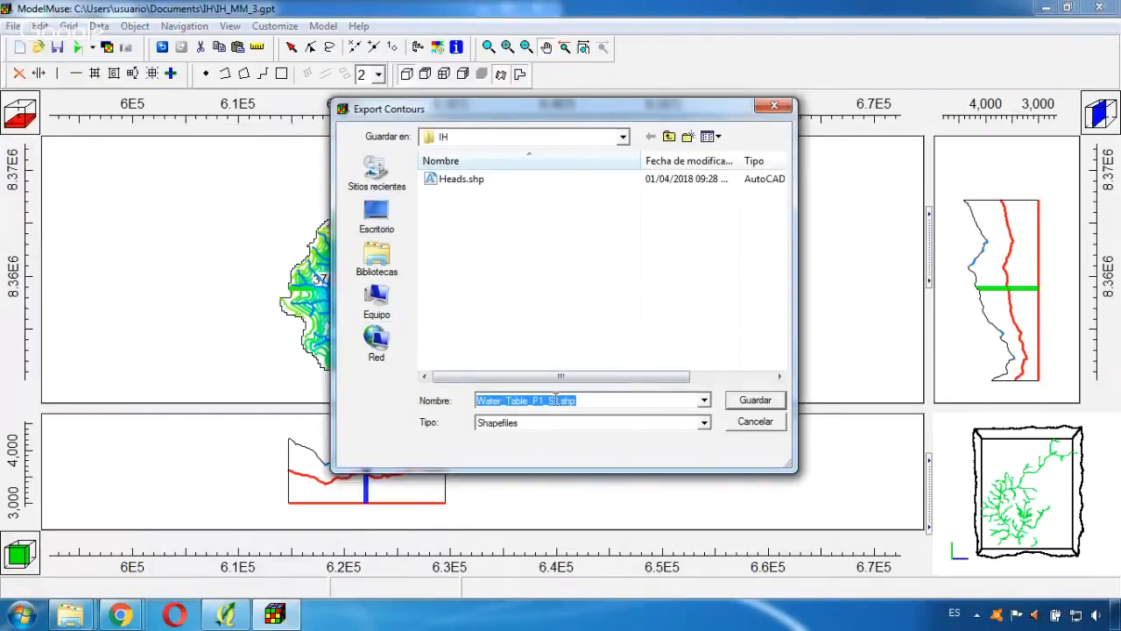
left_click(746, 407)
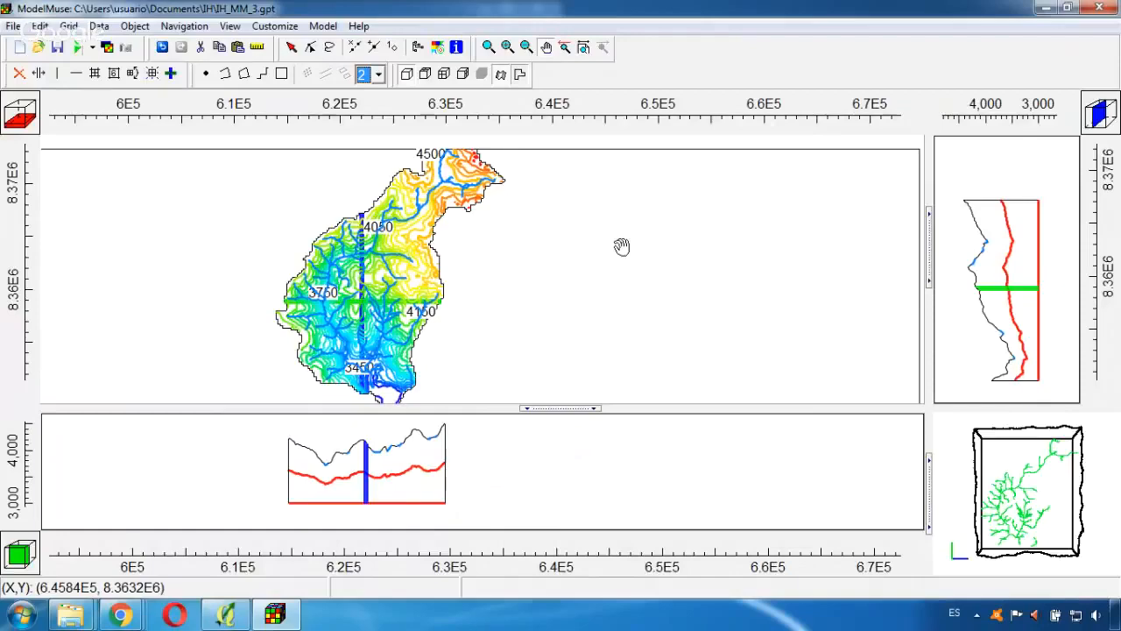
Start an export of objects to a shapefile and include the required hydrology data set Active
left_click_drag(621, 246, 557, 233)
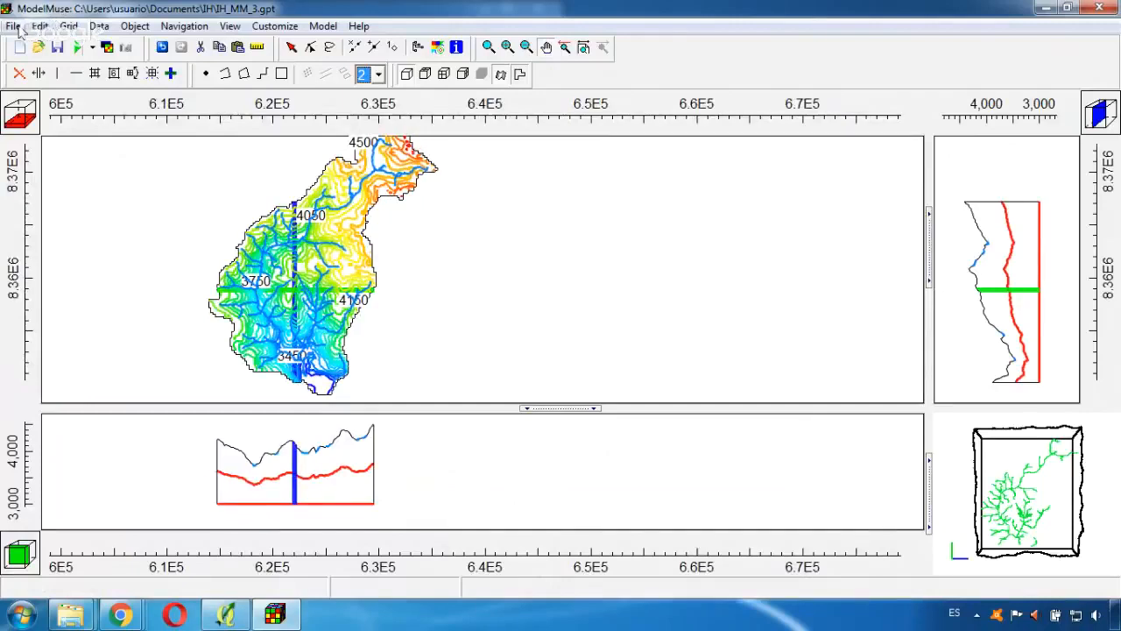
left_click(17, 27)
mouse_move(83, 137)
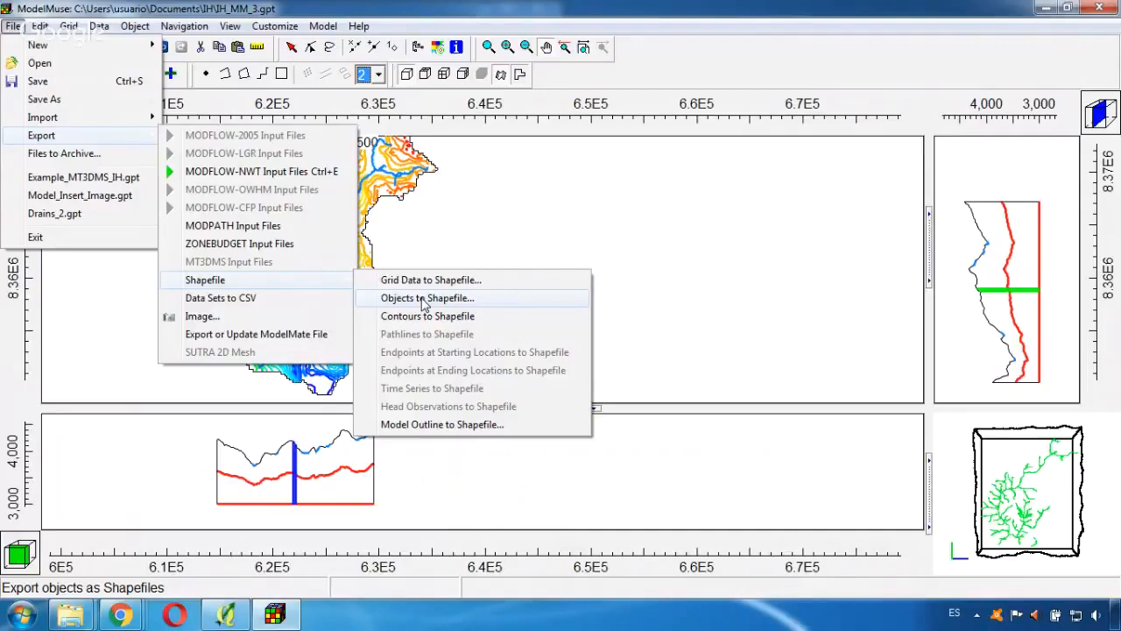
left_click(423, 299)
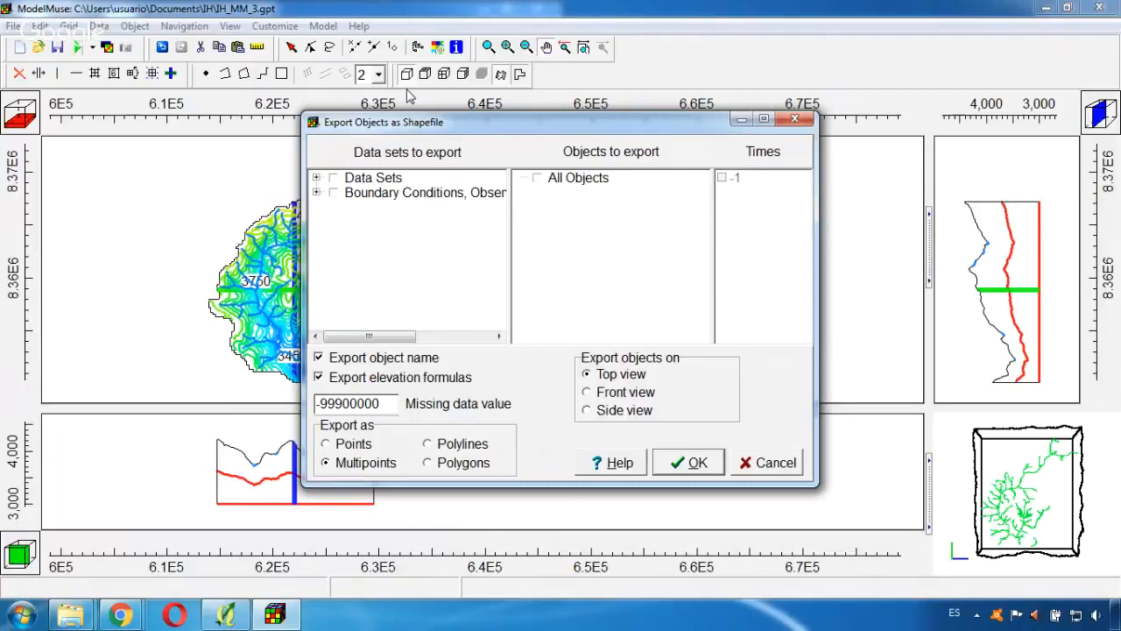
left_click(317, 178)
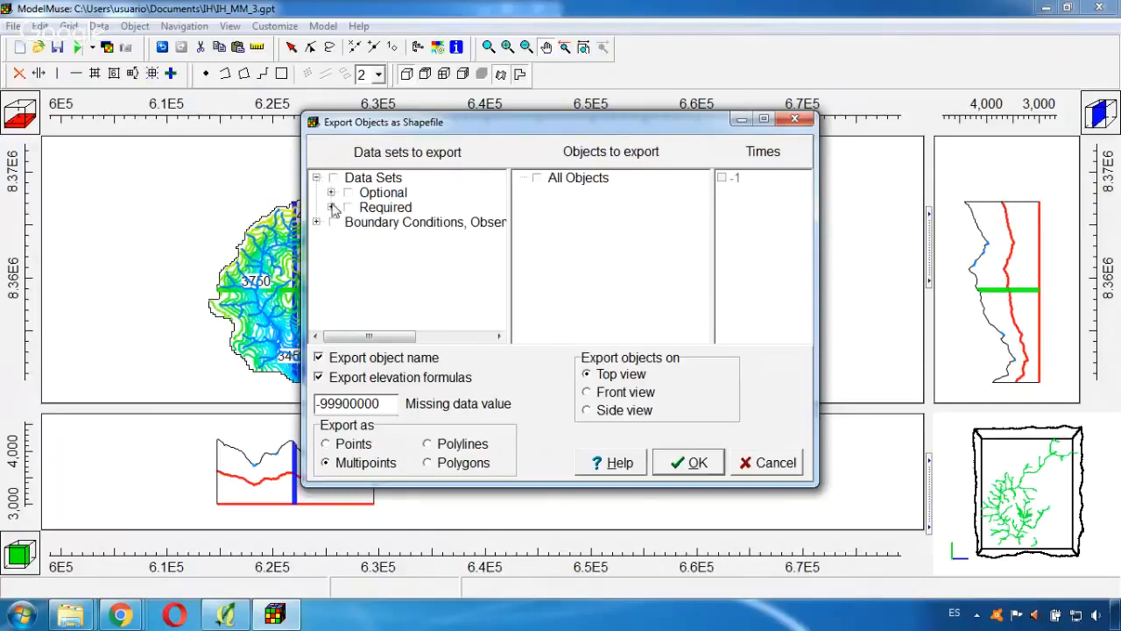
left_click(331, 207)
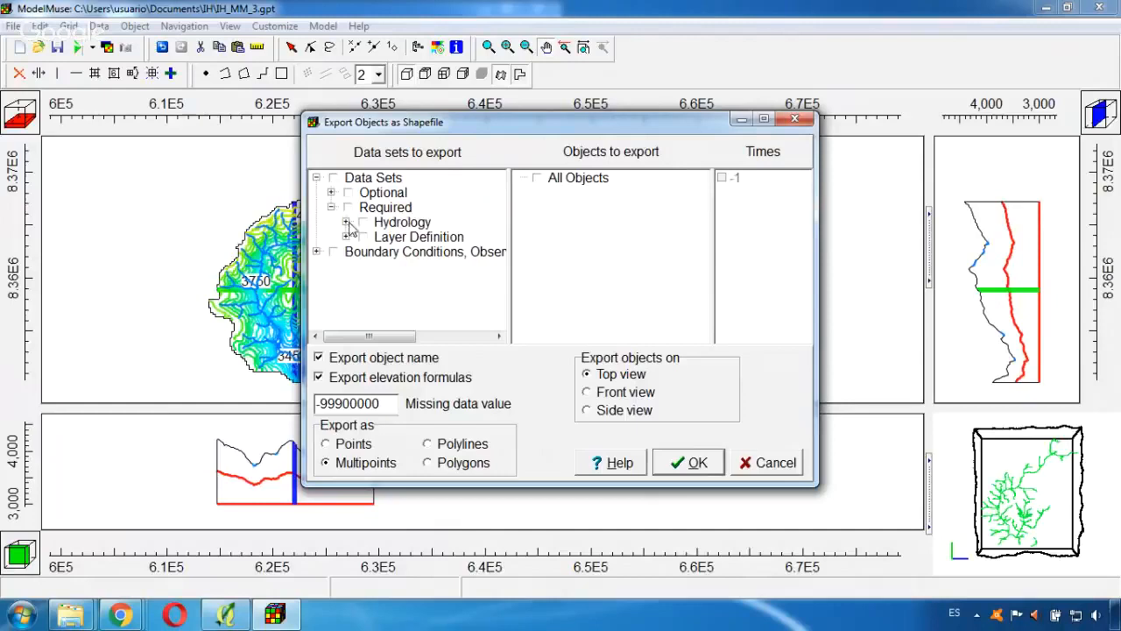
left_click(345, 222)
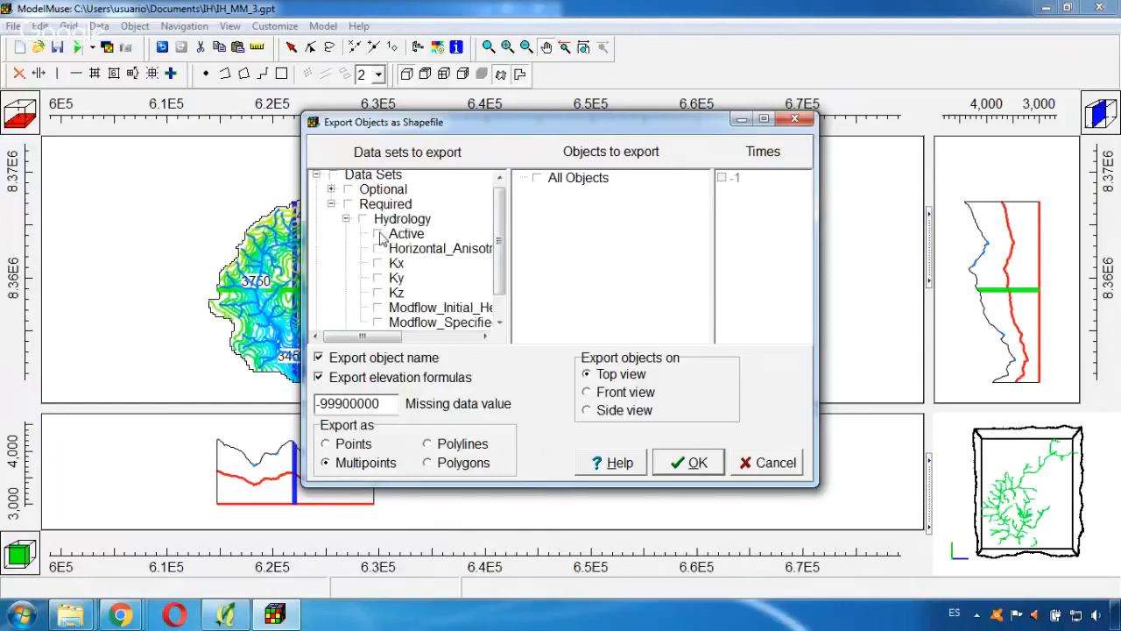
left_click(379, 234)
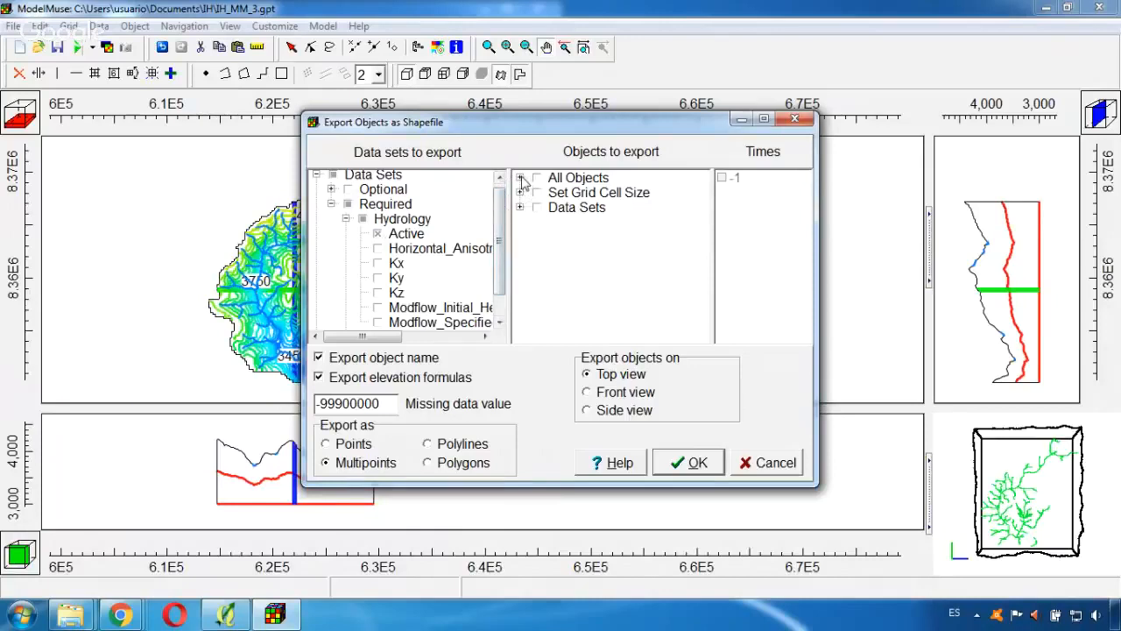
Choose the Angascancha basin extension object for export and save it as shapefile Basin in the IH folder
left_click(521, 178)
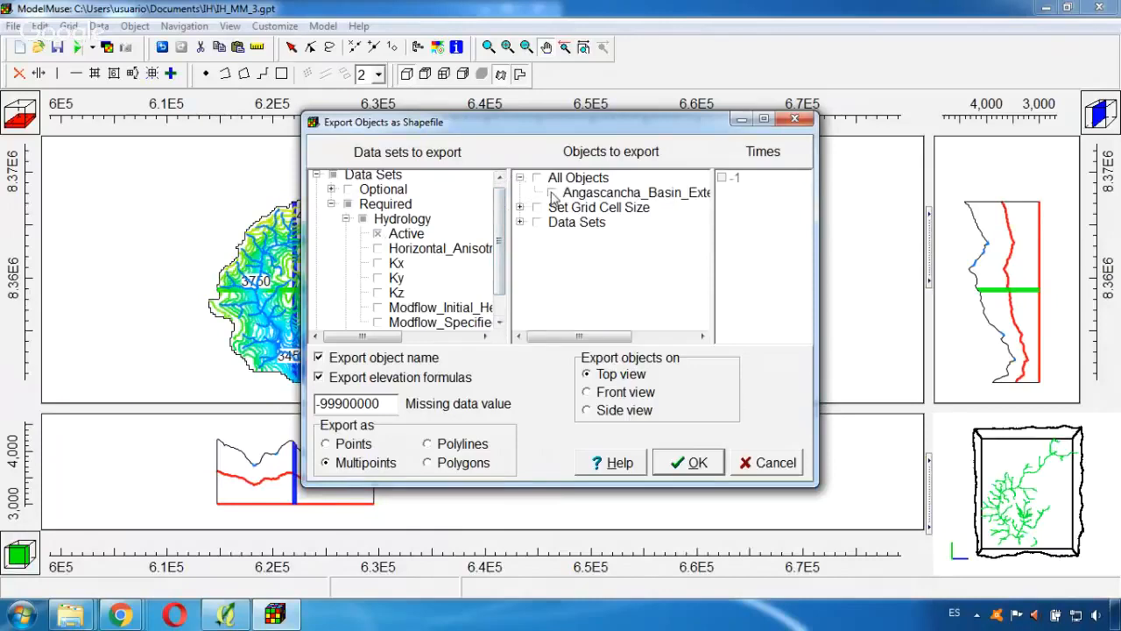
left_click(553, 193)
left_click_drag(587, 338, 543, 338)
left_click(676, 467)
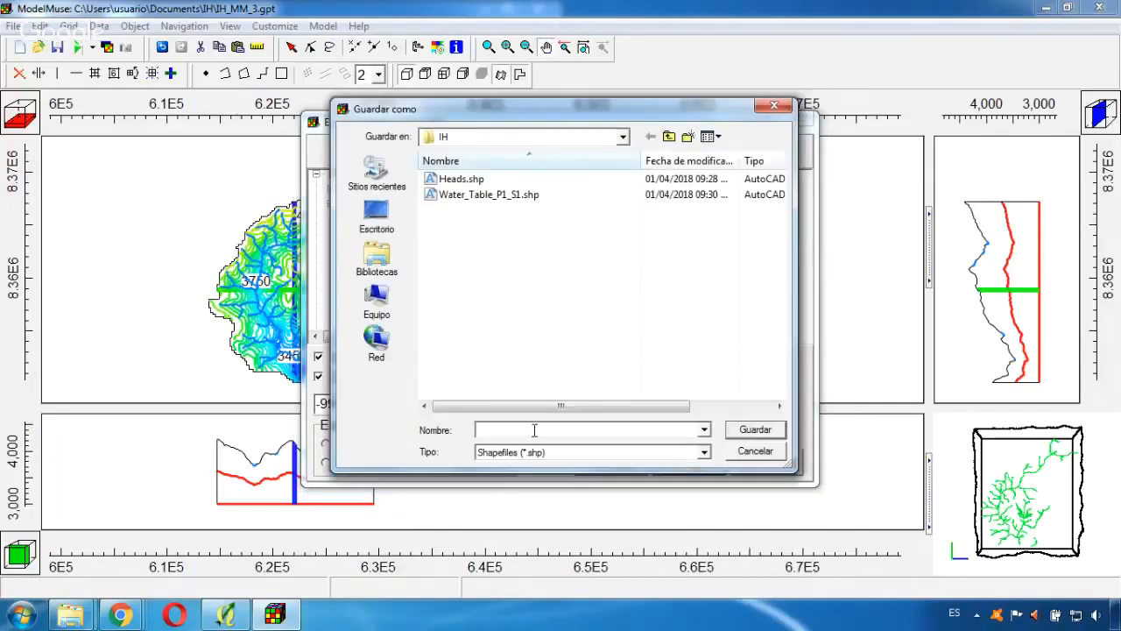
type("Basin")
left_click(754, 429)
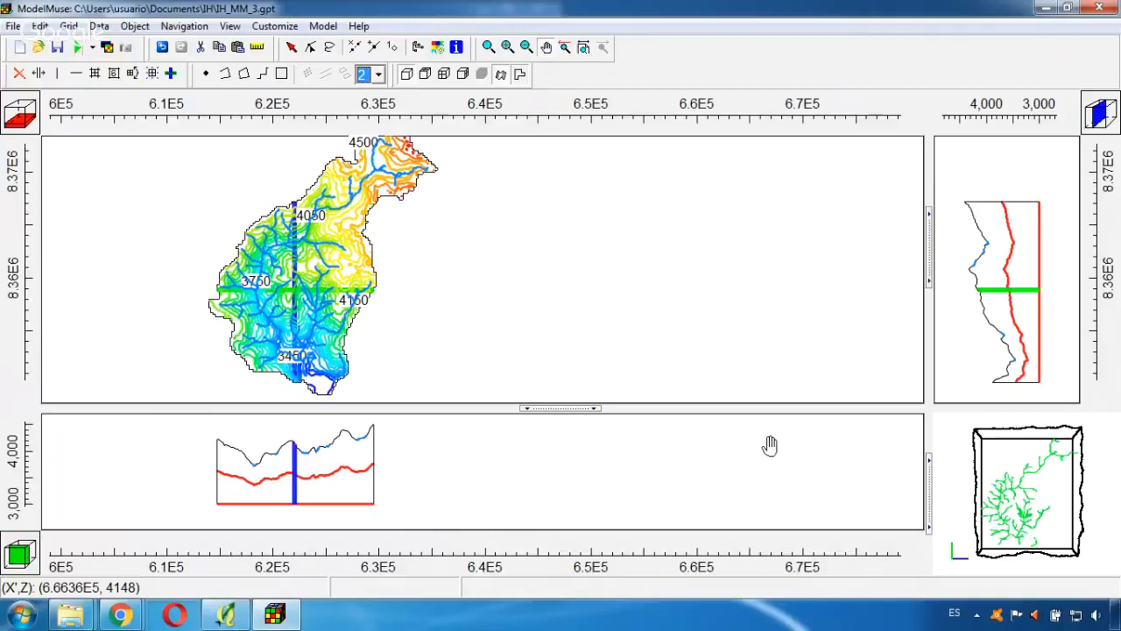
Examine the drain and evapotranspiration boundary condition data sets offered for object shapefile export, closing the export window without exporting
left_click(11, 25)
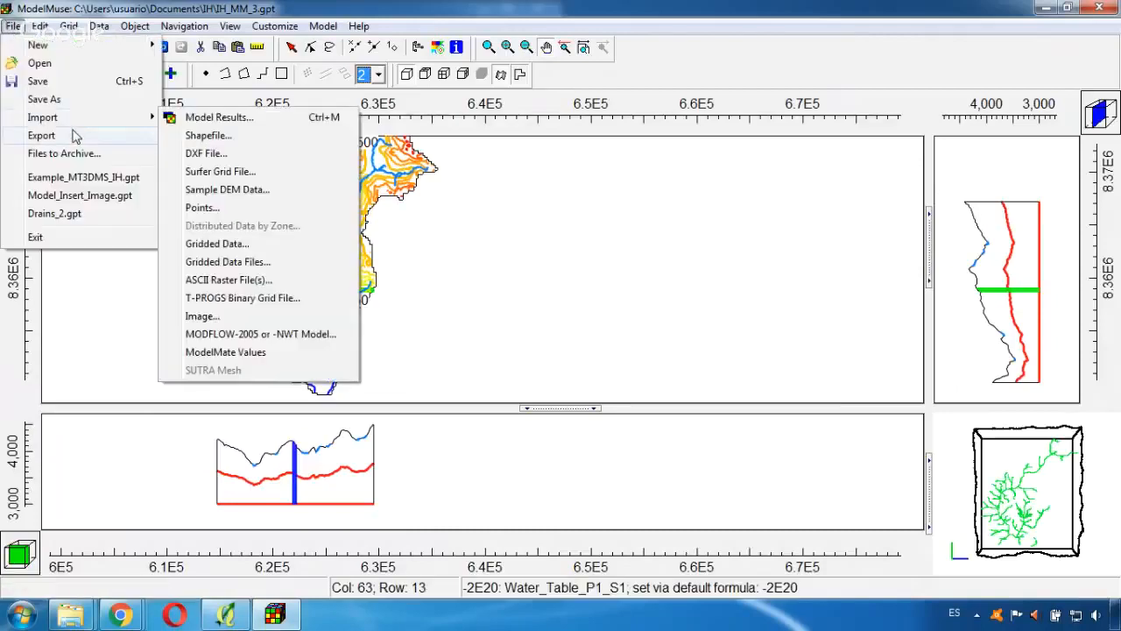
mouse_move(102, 143)
mouse_move(249, 280)
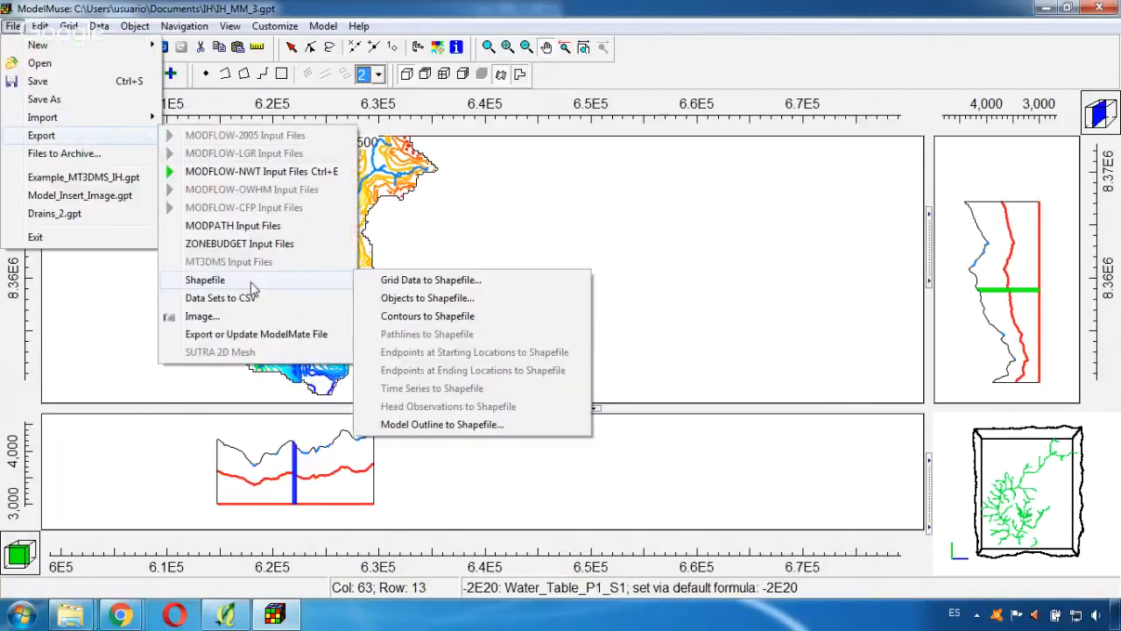
left_click(412, 303)
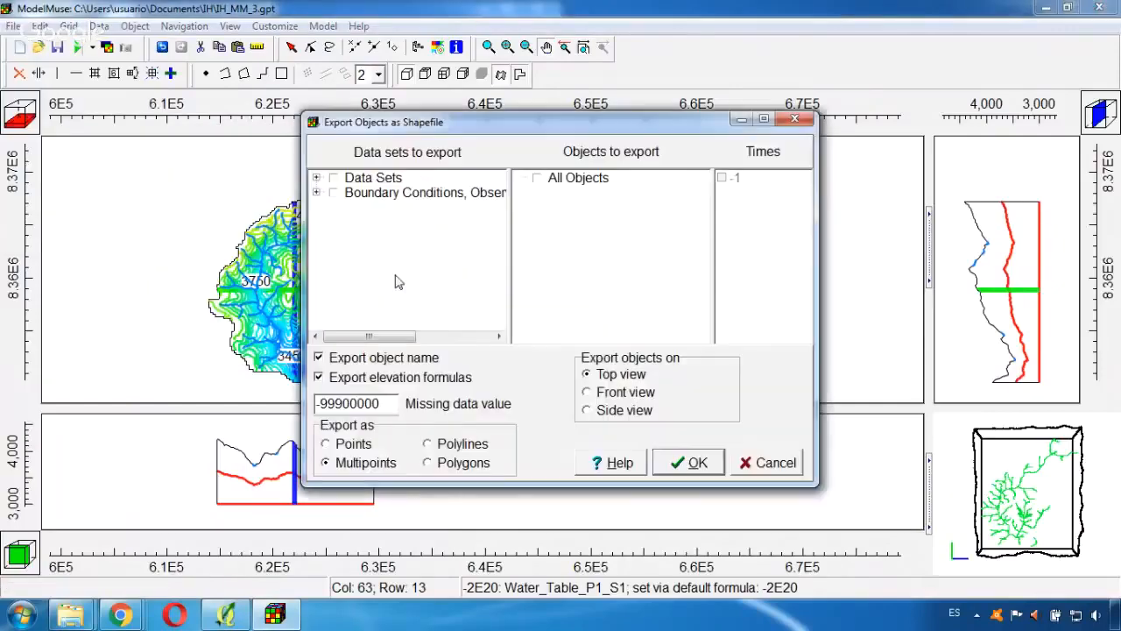
left_click(317, 192)
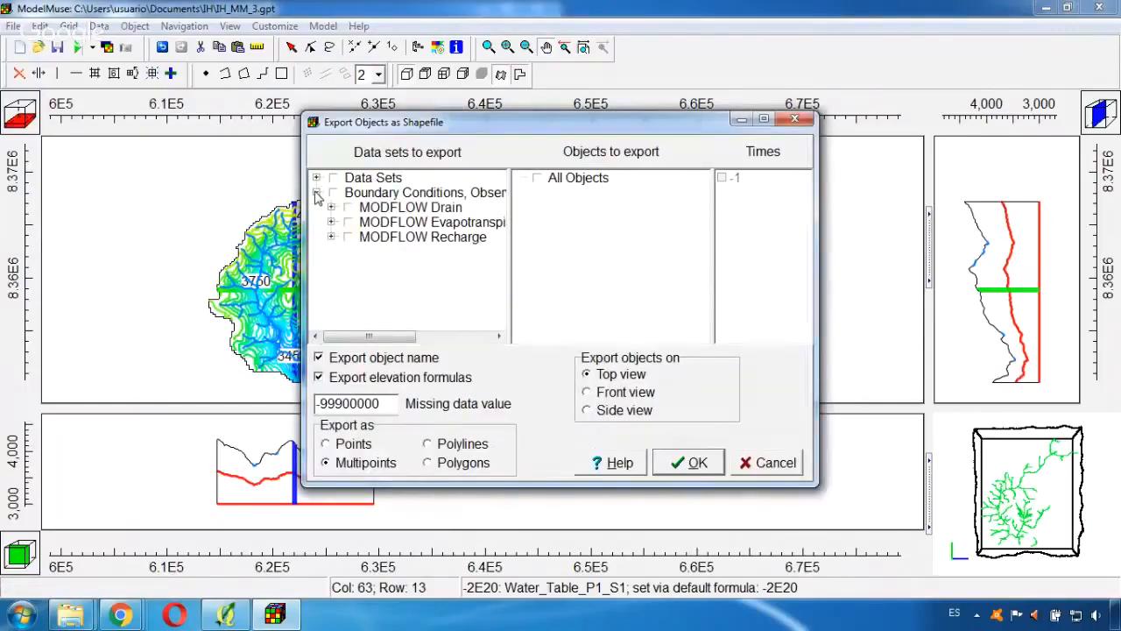
left_click(331, 208)
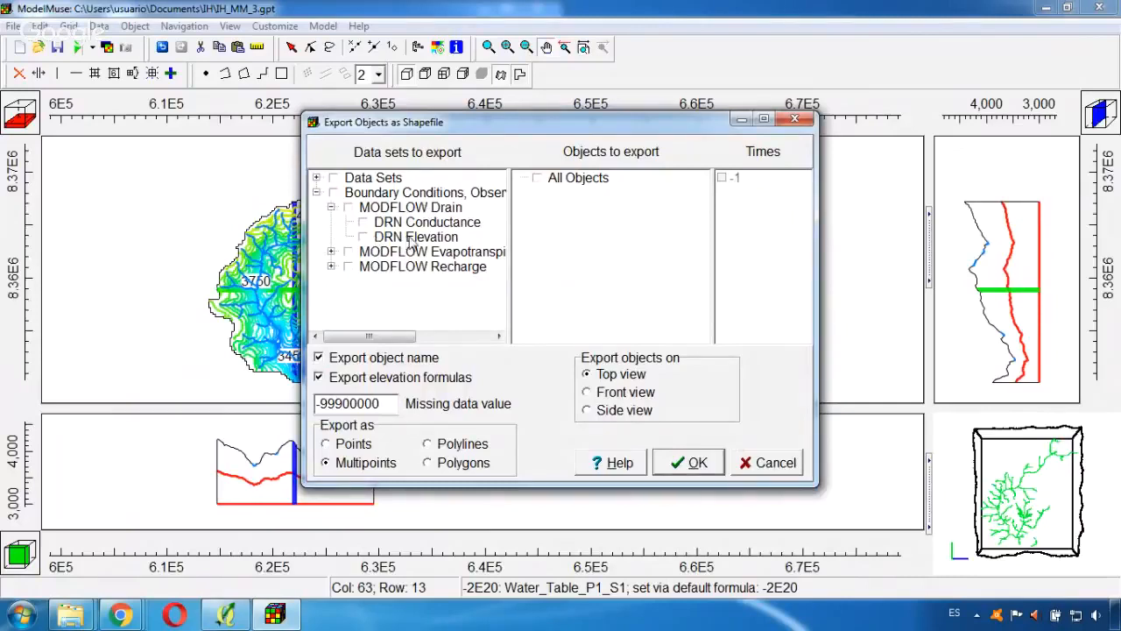
left_click(331, 251)
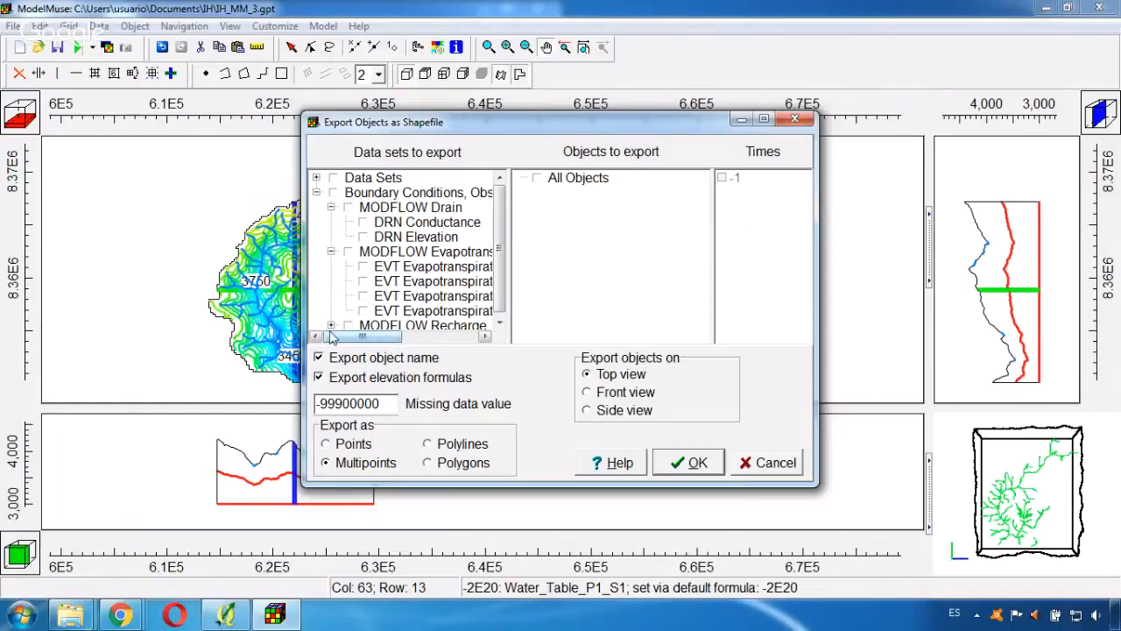
left_click(809, 120)
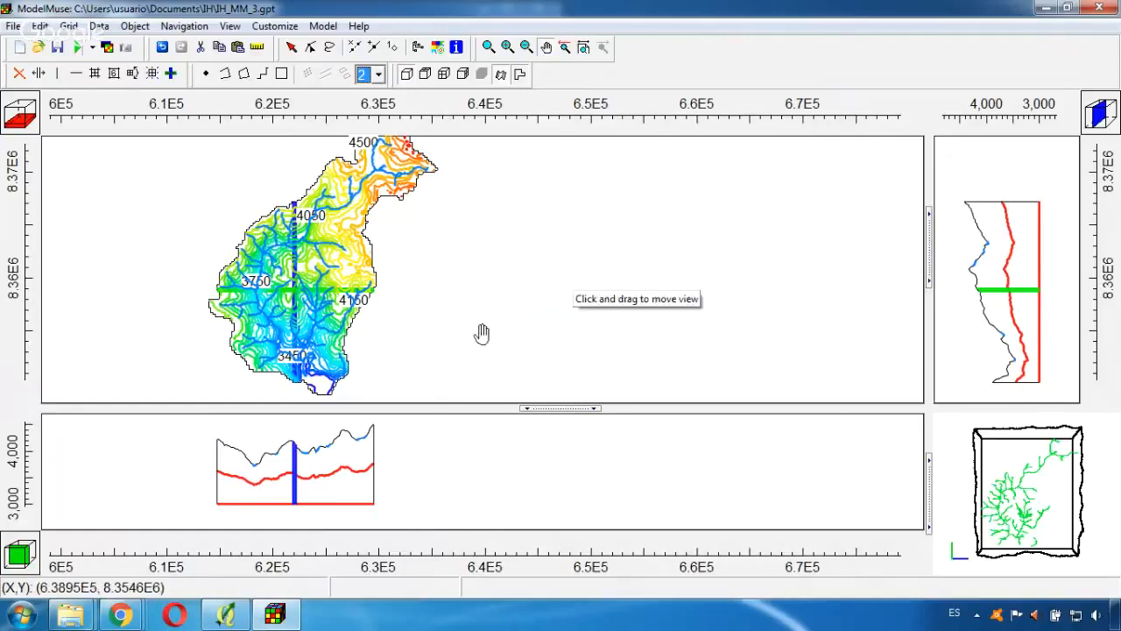
Switch to QGIS and start adding a vector layer by browsing for its source file
left_click(233, 620)
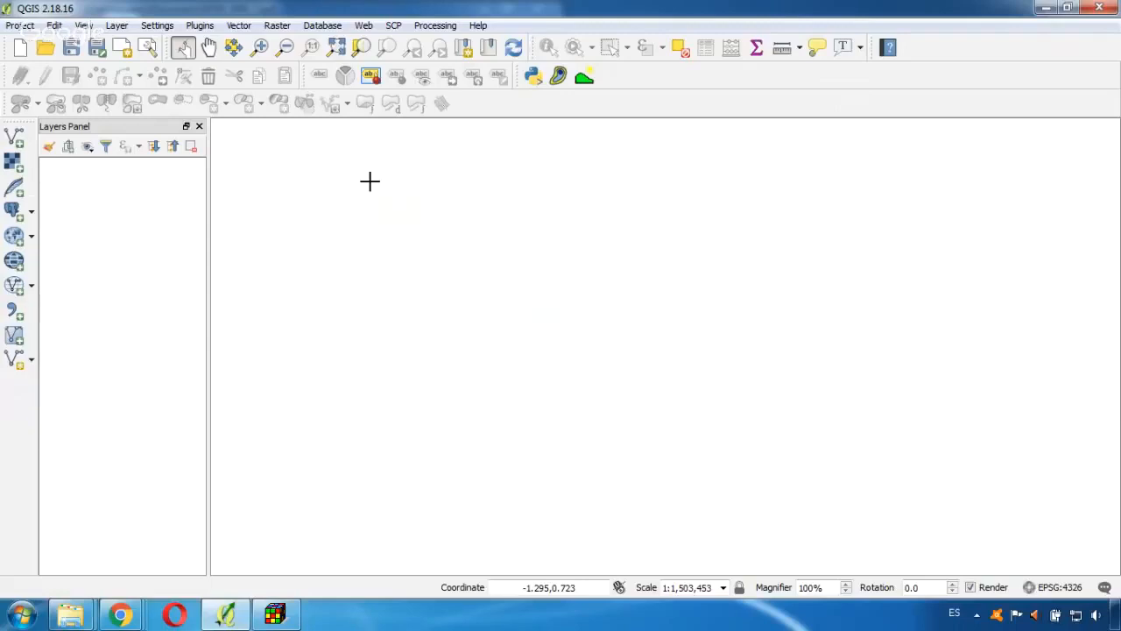
left_click(15, 138)
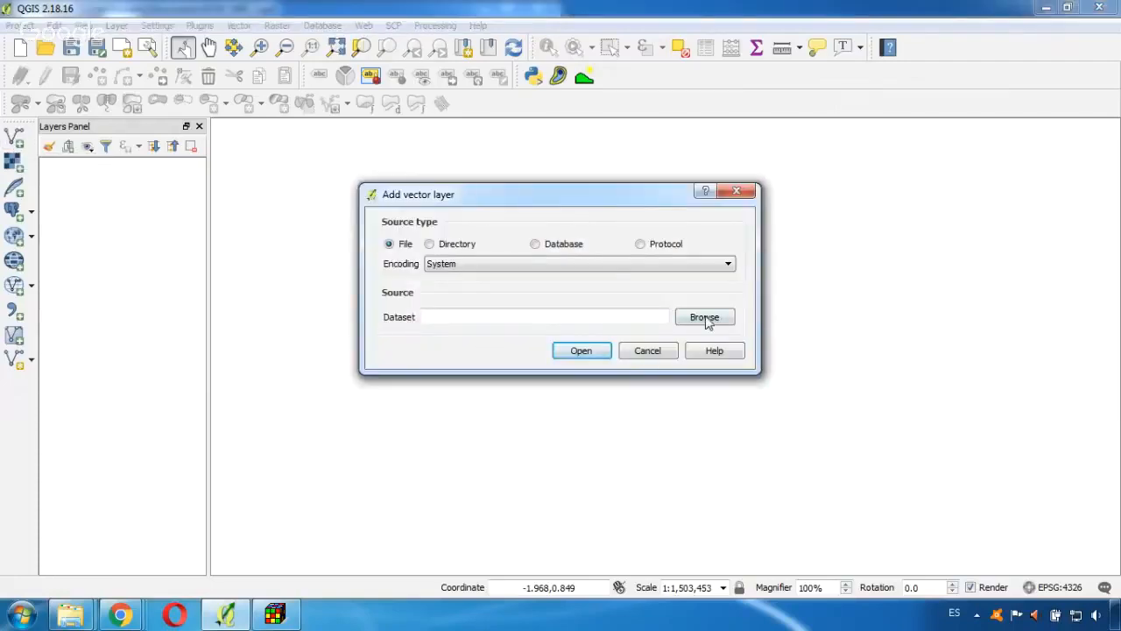
left_click(706, 319)
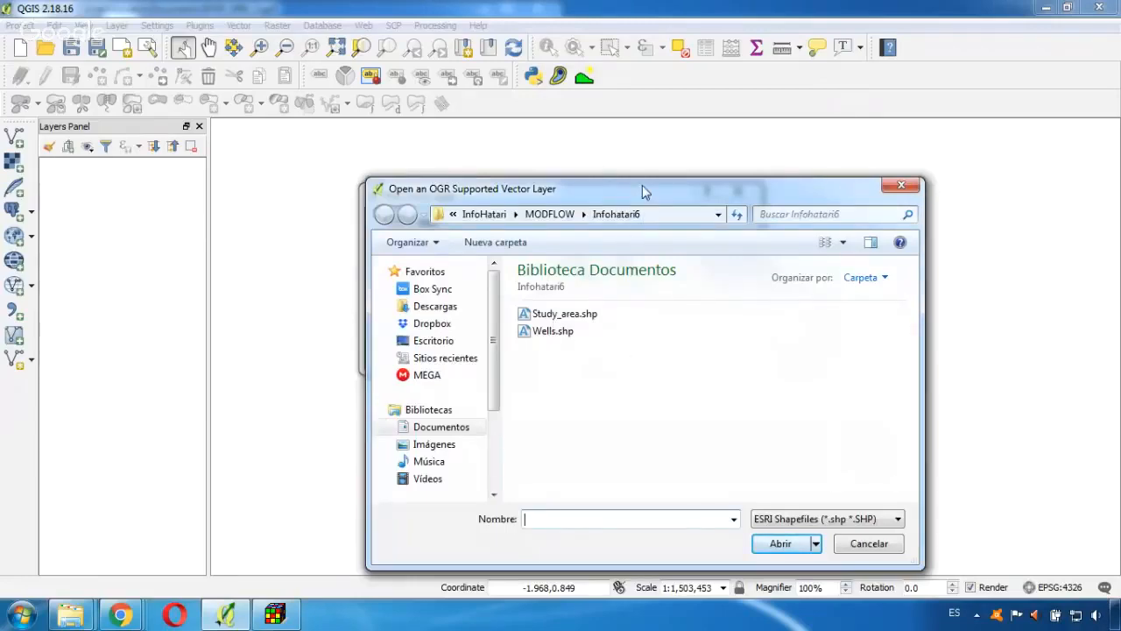
Load the Heads.shp shapefile from the IH folder in Documents as a vector layer
left_click_drag(641, 184, 567, 146)
left_click(749, 479)
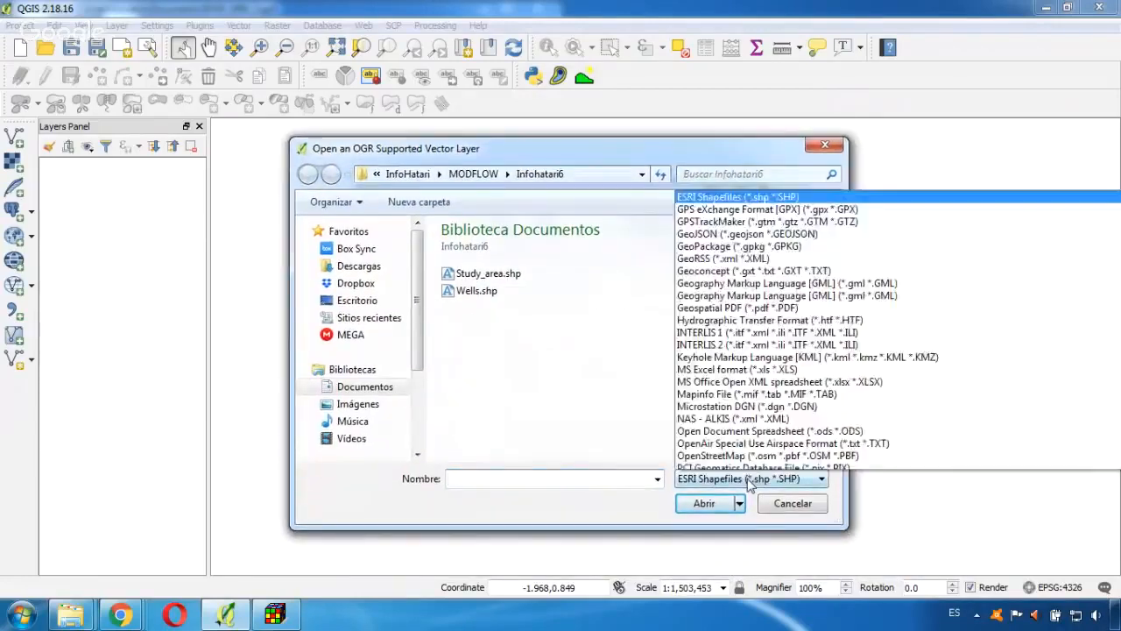
key("Down")
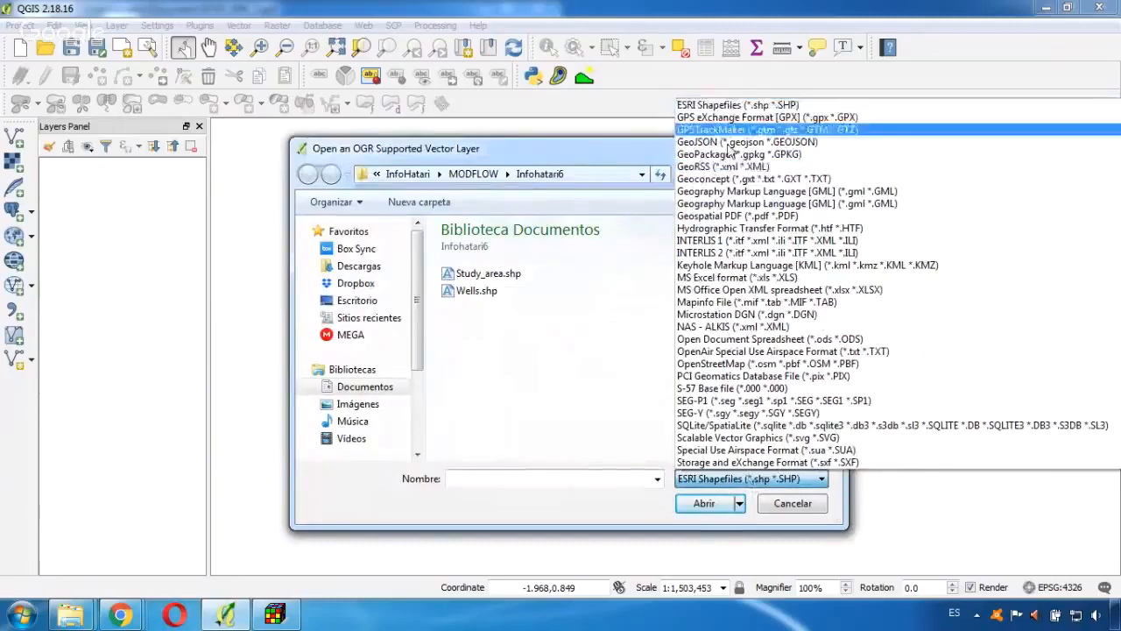
left_click(578, 370)
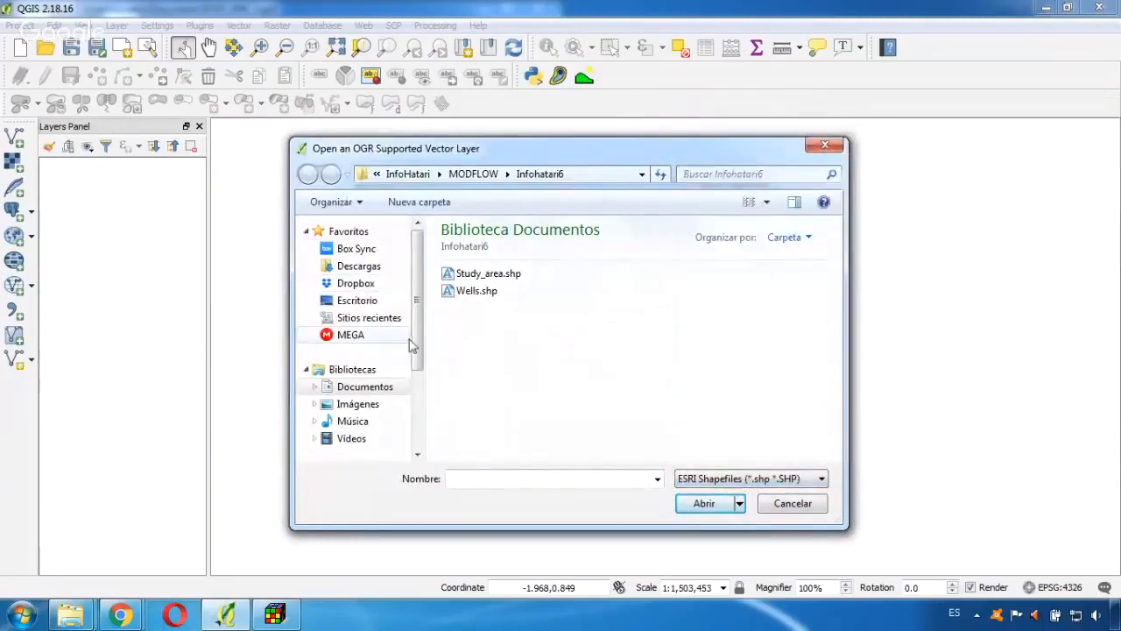
left_click(383, 404)
left_click(383, 394)
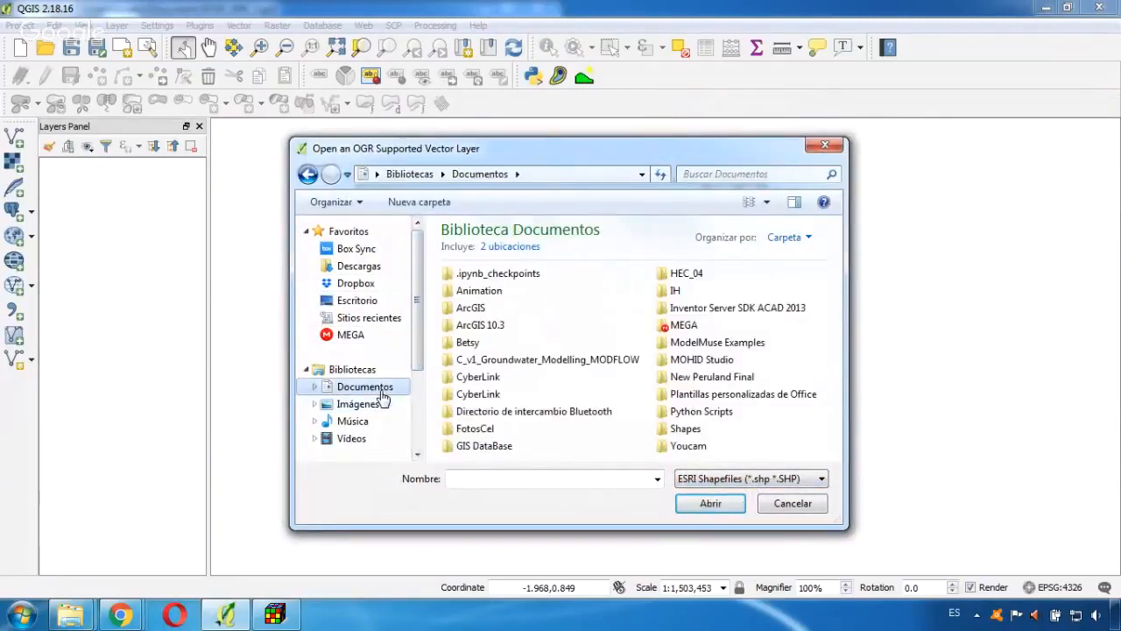
double_click(676, 291)
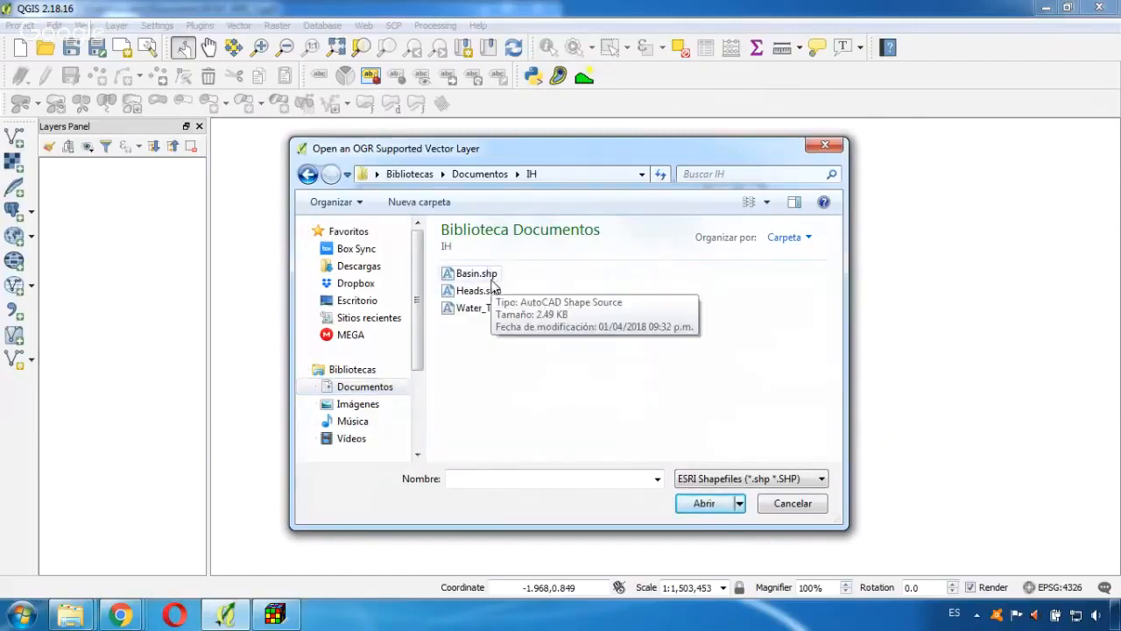
left_click(487, 290)
left_click(709, 507)
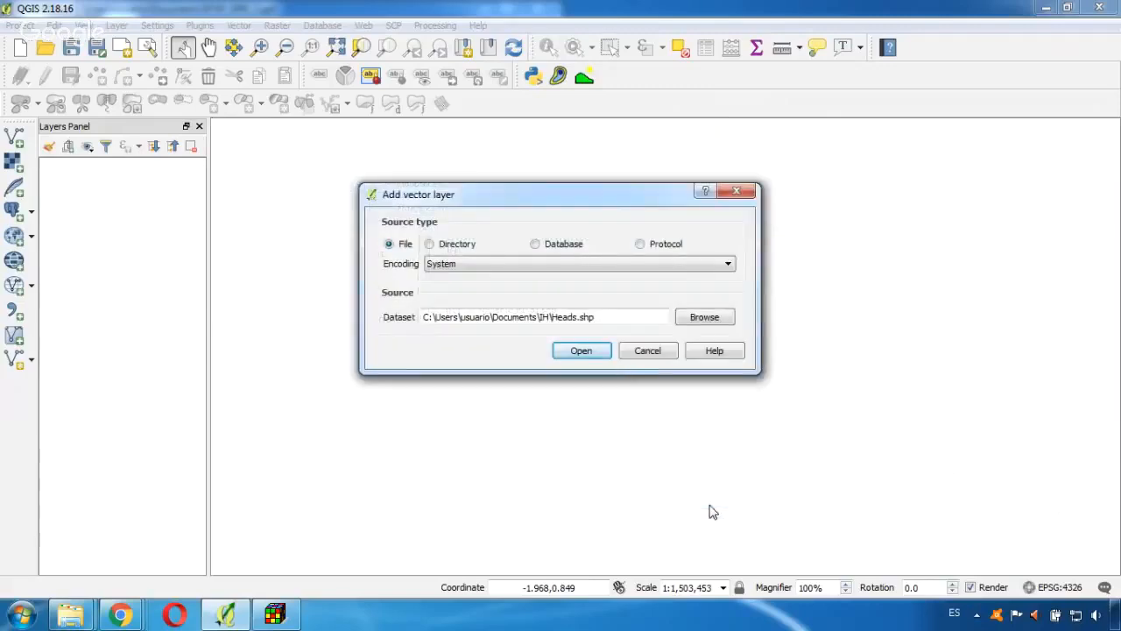
left_click(582, 350)
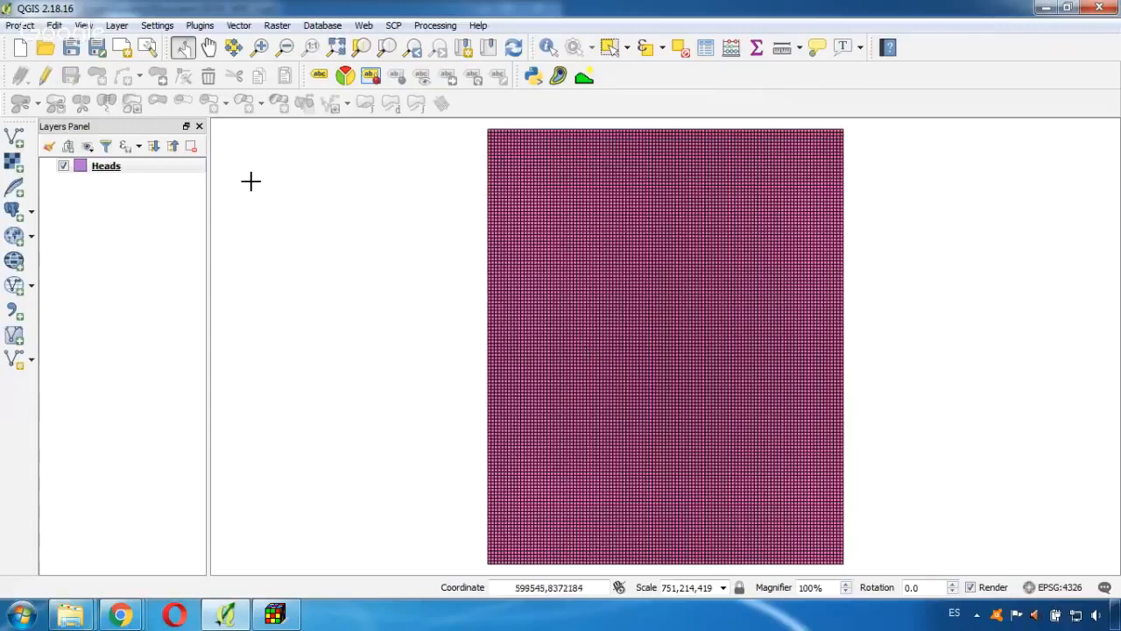
Set the Heads layer's coordinate reference system to EPSG:32718 - WGS 84 / UTM zone 18S
left_click(101, 171)
right_click(101, 174)
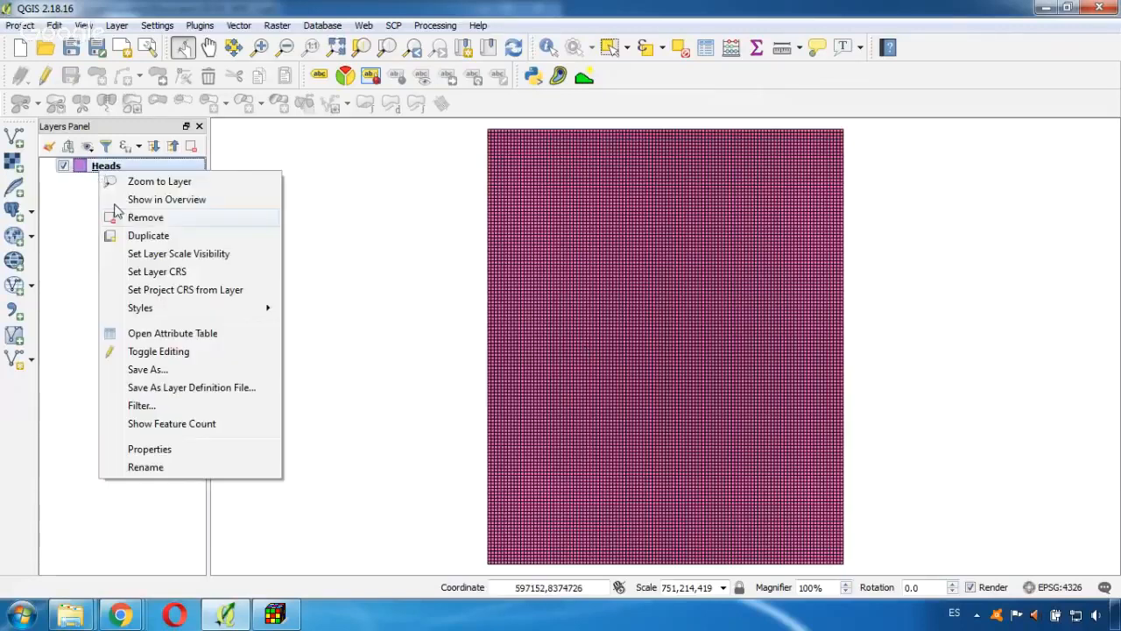
left_click(172, 450)
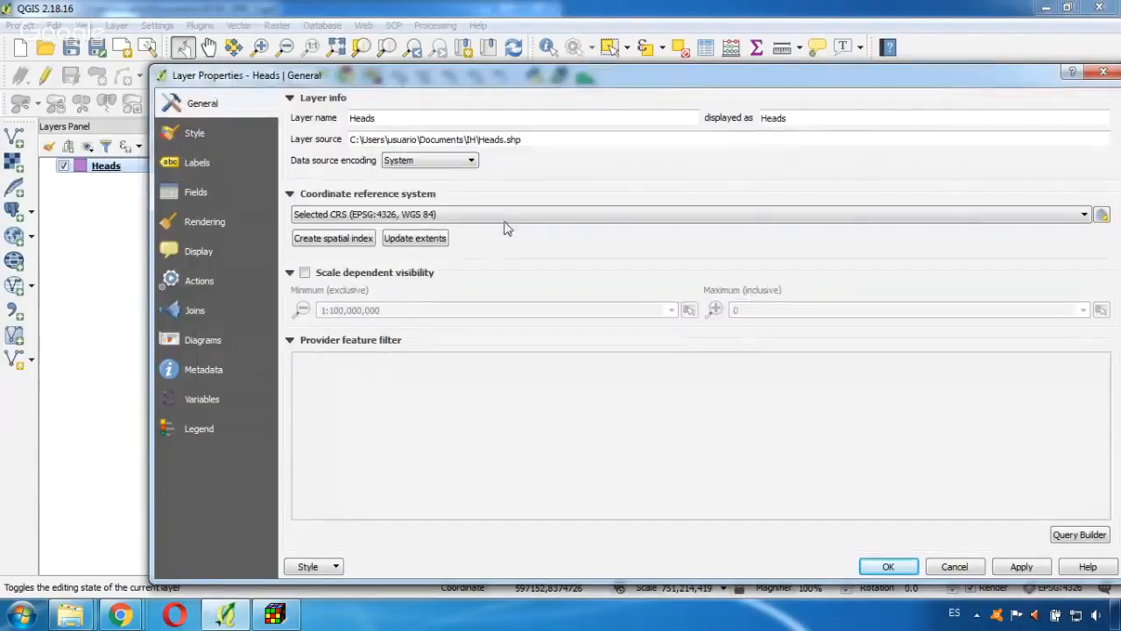
left_click(545, 219)
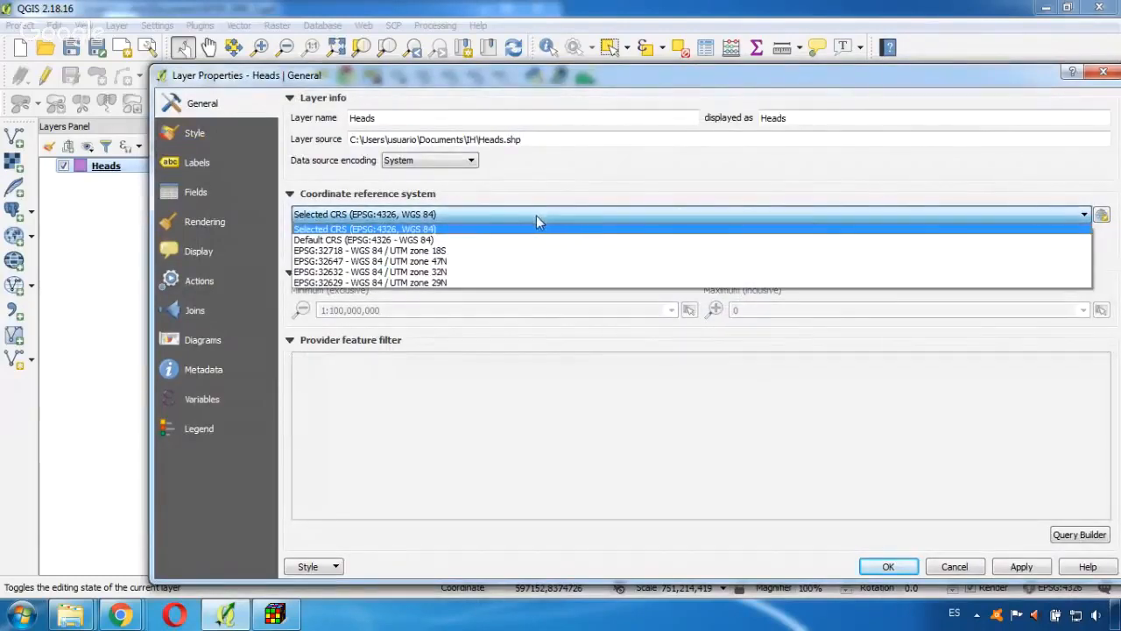
left_click(454, 255)
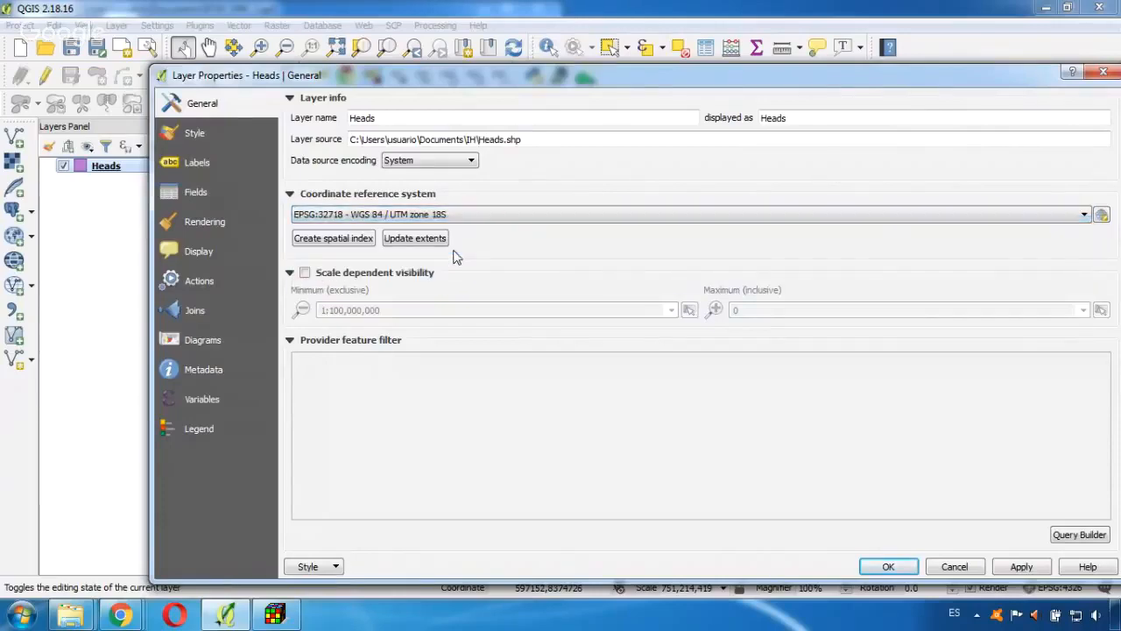
left_click(889, 567)
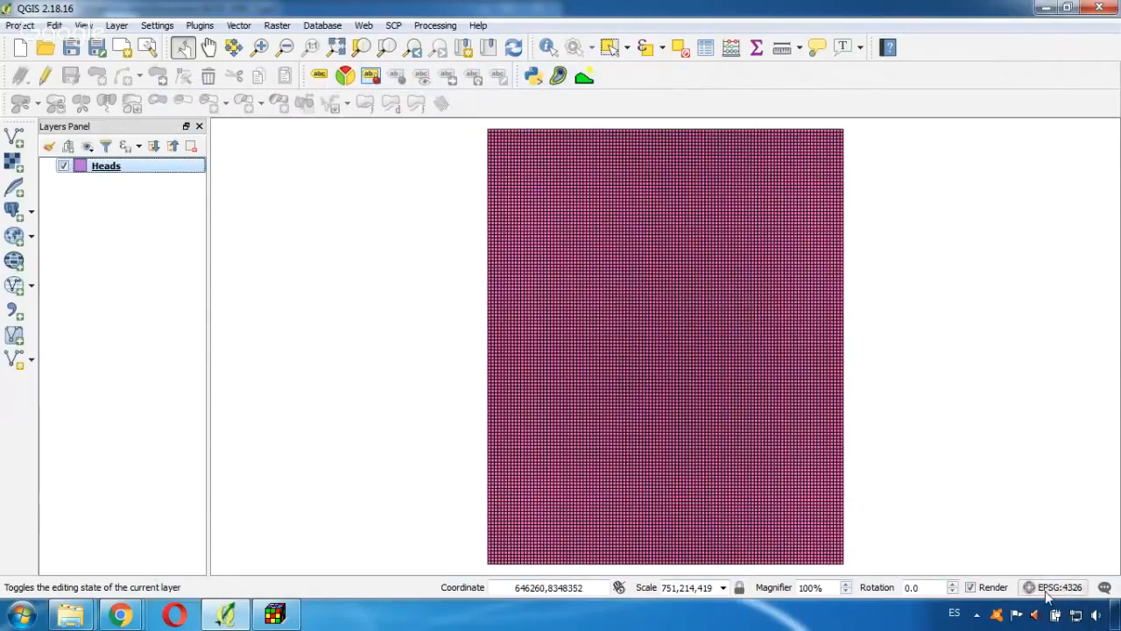
Set the project's coordinate reference system to WGS 84 / UTM zone 18S (EPSG:32718)
left_click(1055, 587)
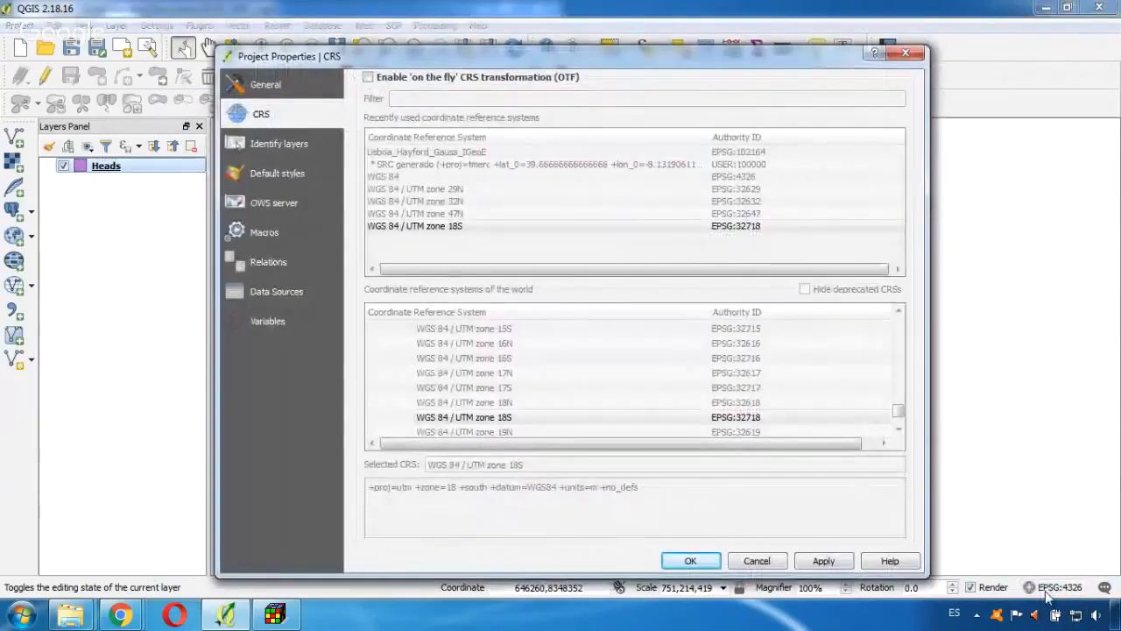
left_click(468, 228)
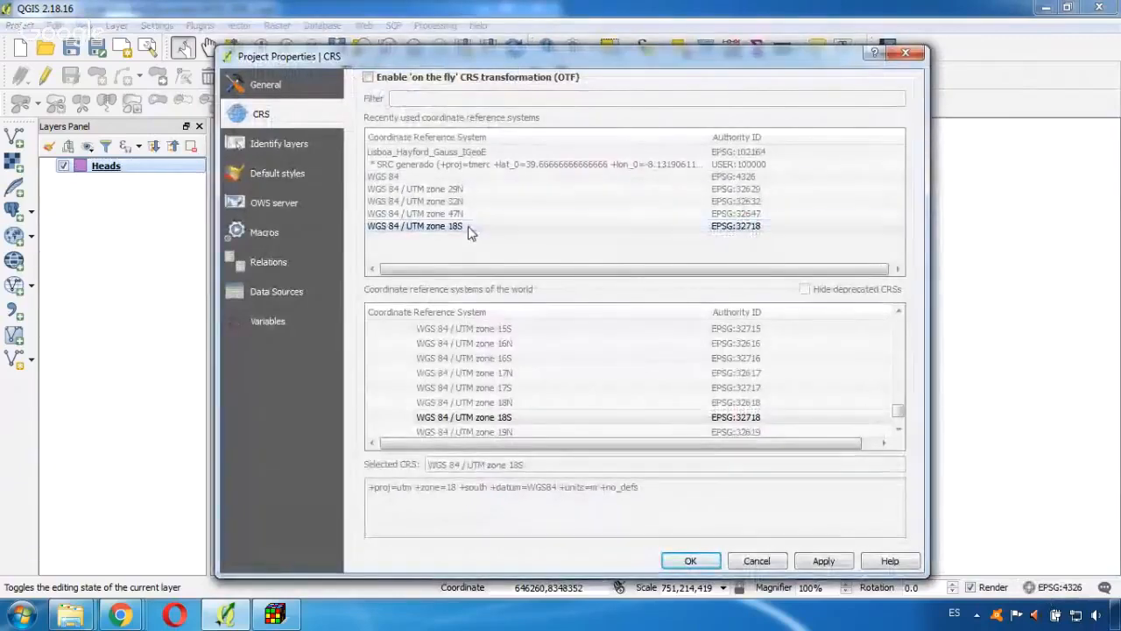
left_click(691, 560)
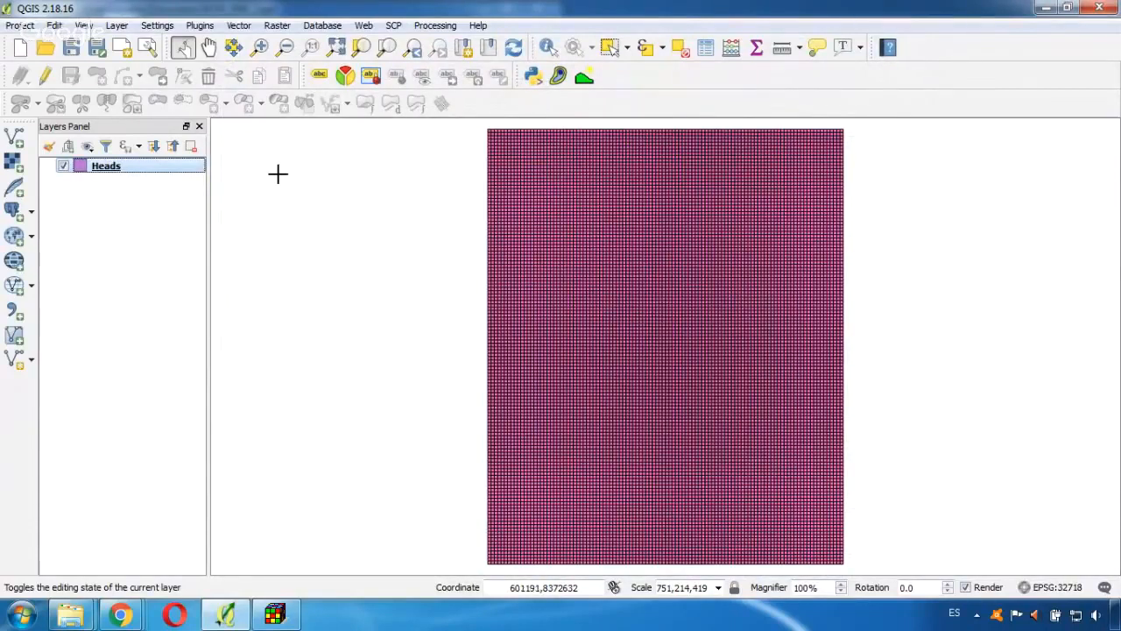
right_click(122, 171)
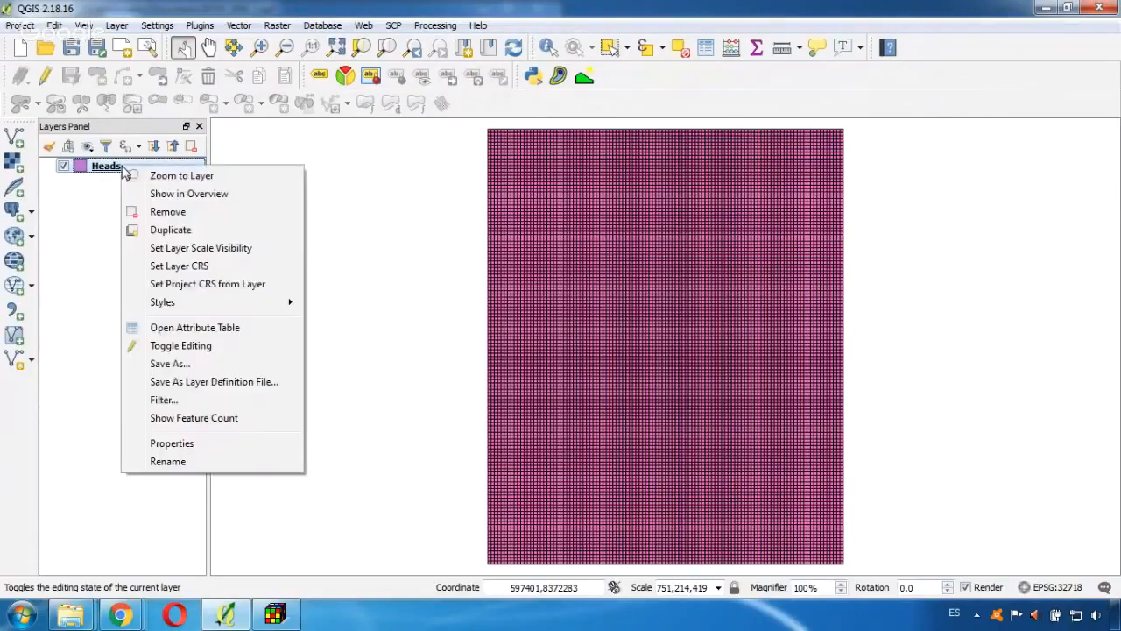
left_click(208, 447)
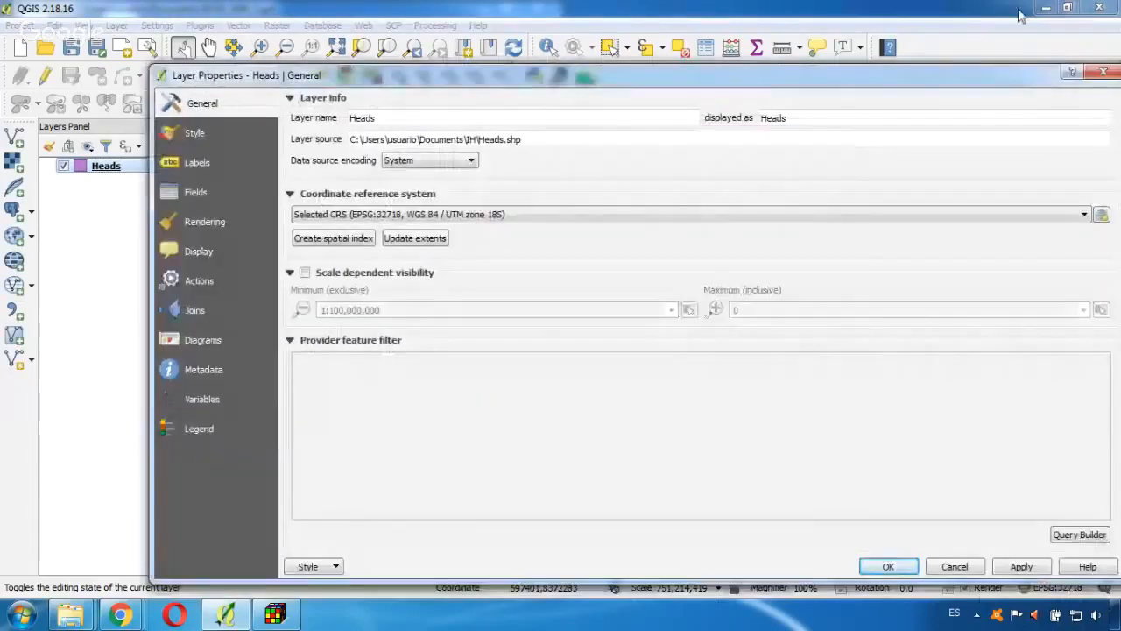
left_click_drag(1061, 79, 1034, 67)
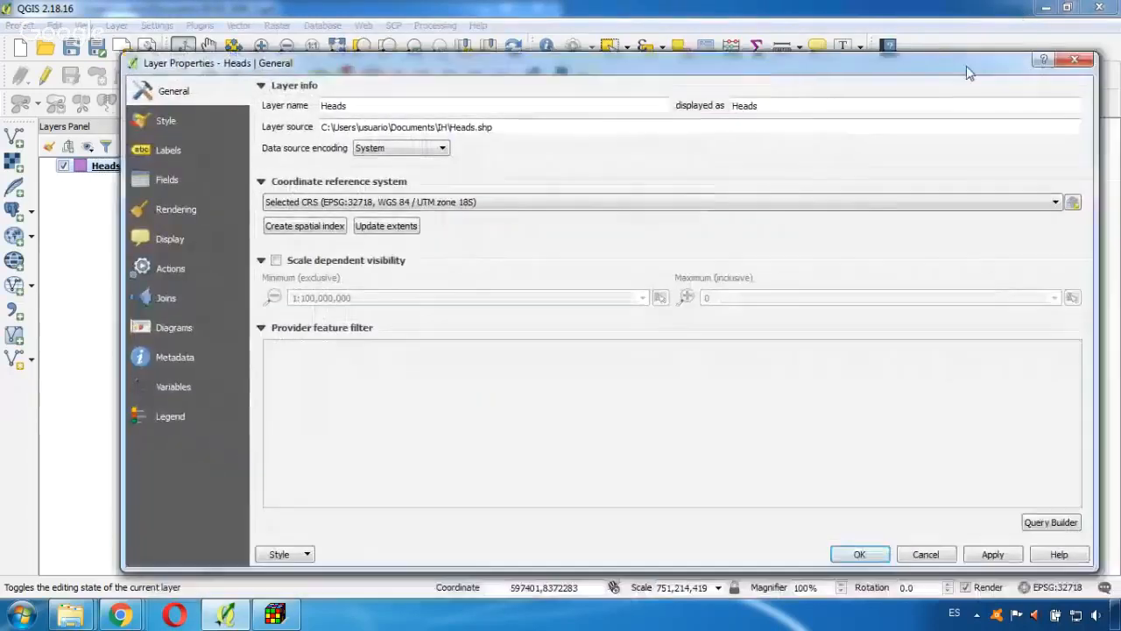
left_click(1075, 63)
Open the Heads layer's attribute table and examine the head values of the five layers across the grid cells
right_click(94, 168)
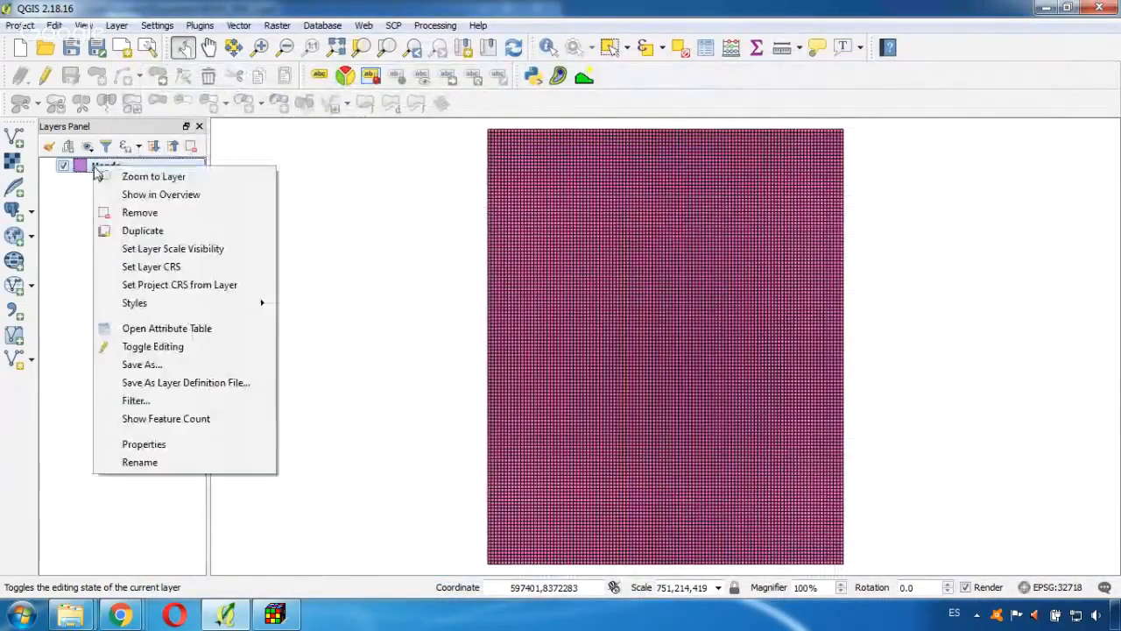
left_click(171, 330)
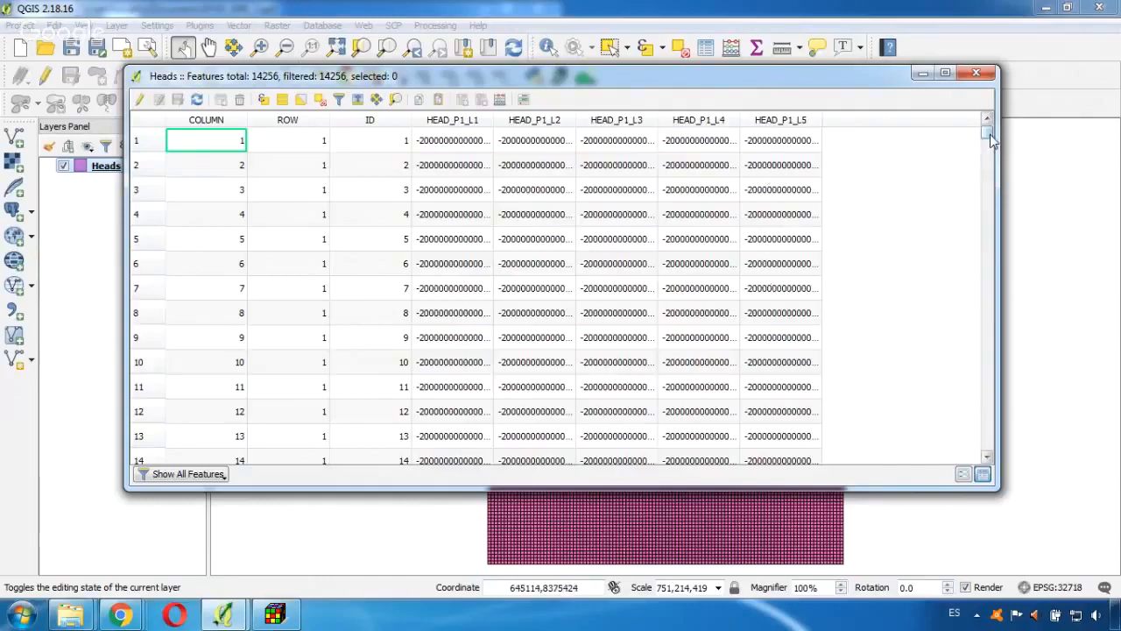
scroll(769, 199, "down", 6)
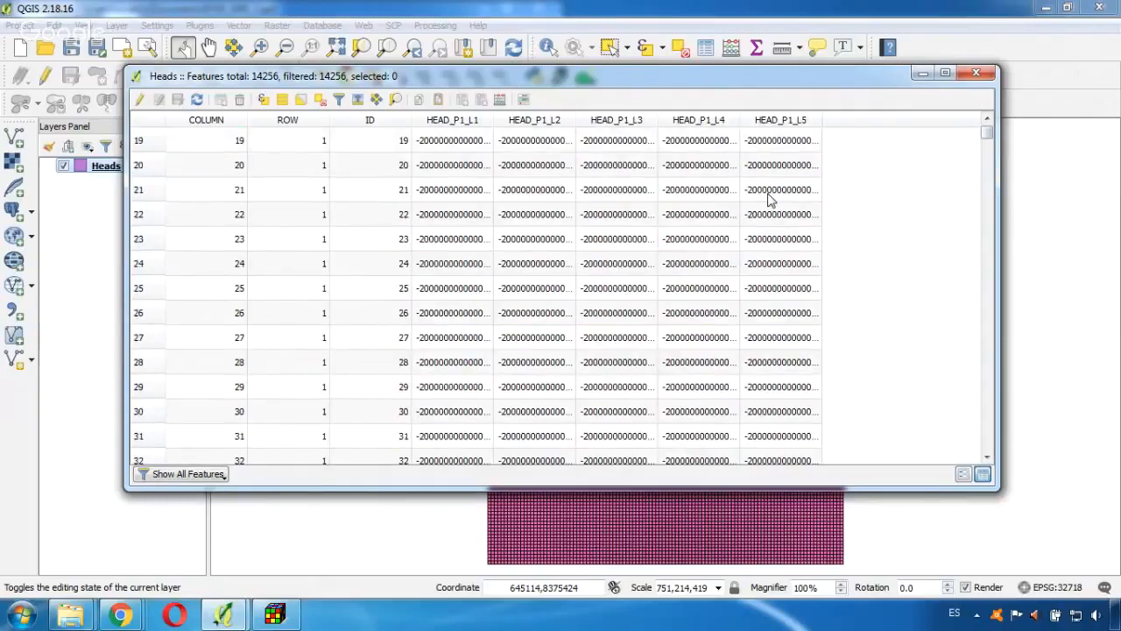
scroll(769, 200, "down", 20)
scroll(769, 200, "up", 3)
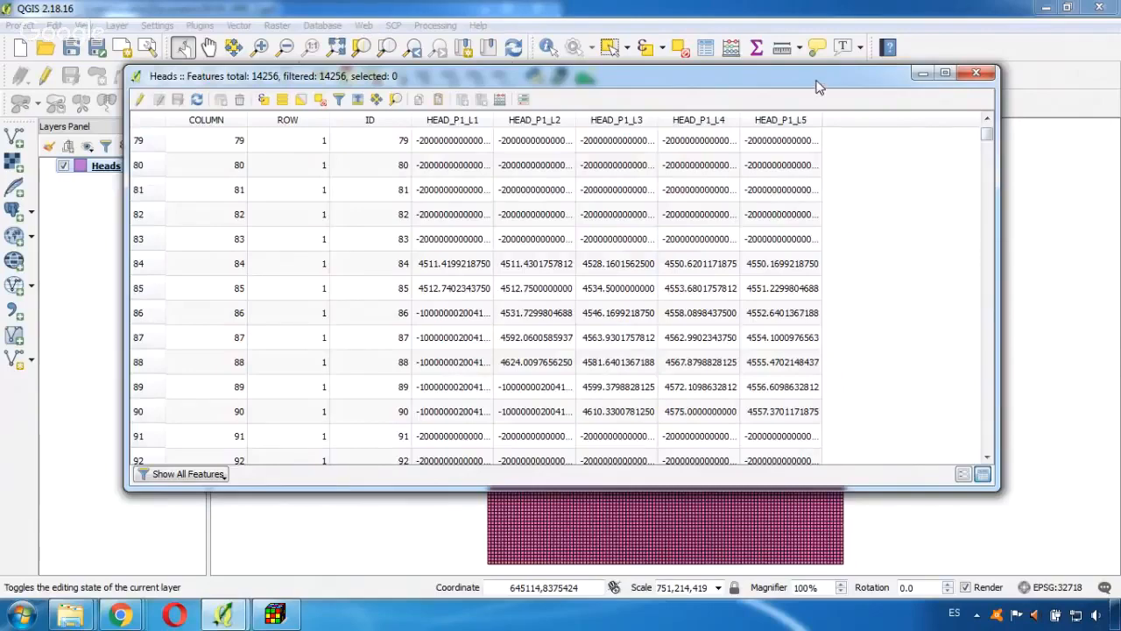
left_click_drag(816, 87, 319, 132)
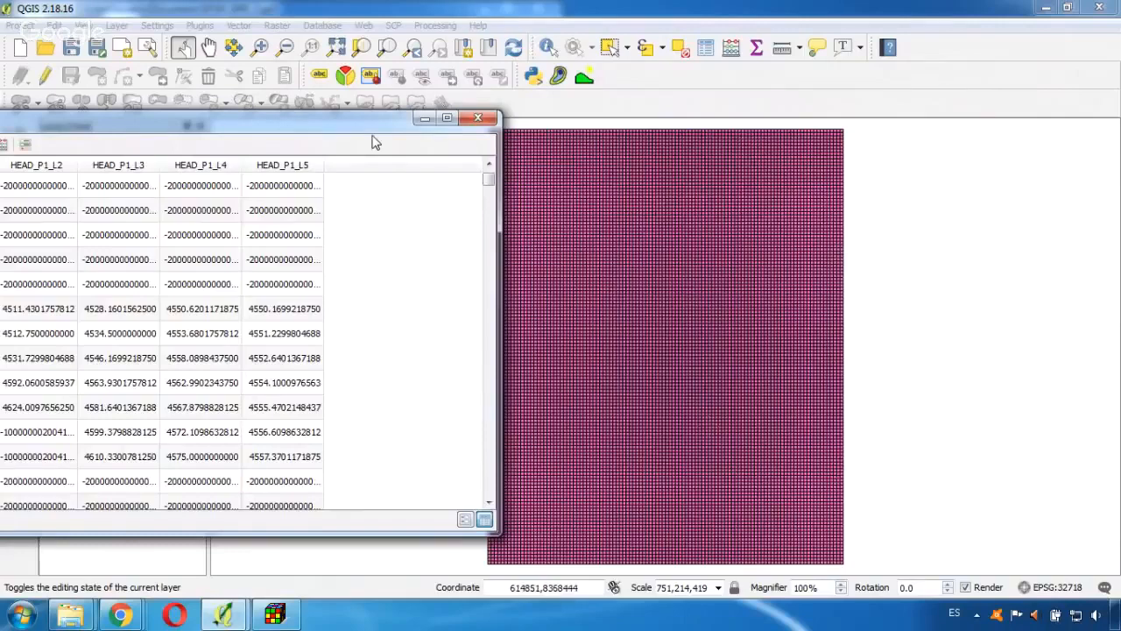
left_click_drag(363, 120, 513, 123)
left_click_drag(645, 199, 902, 159)
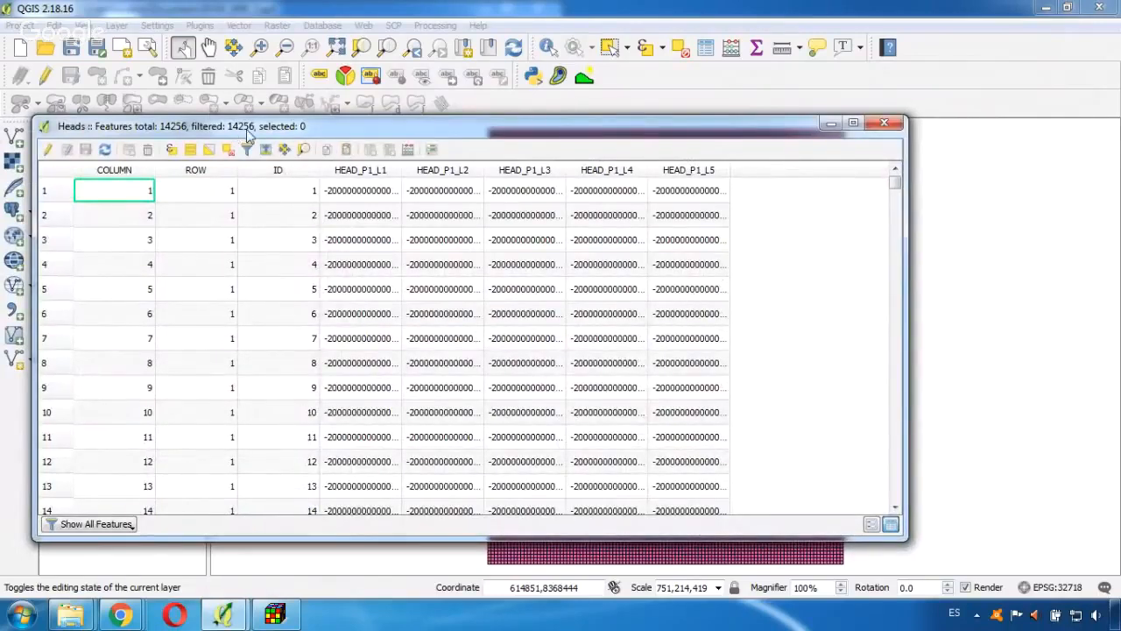
left_click_drag(246, 129, 337, 114)
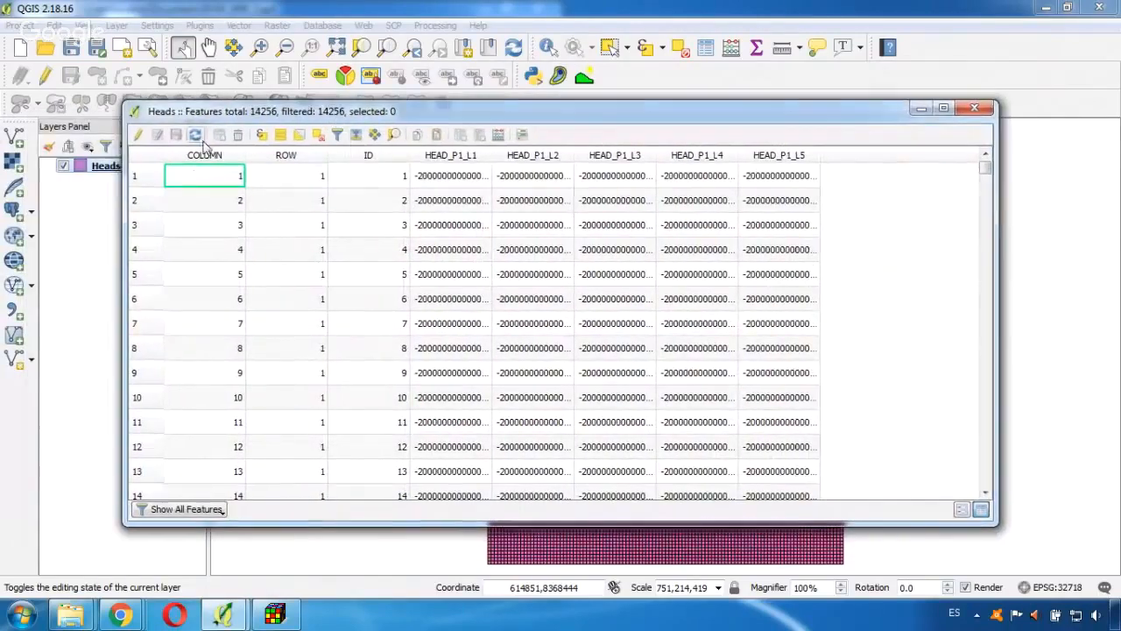
Select the Heads features by the expression "HEAD_P1_L5" <1 and delete them with layer editing enabled
left_click(262, 136)
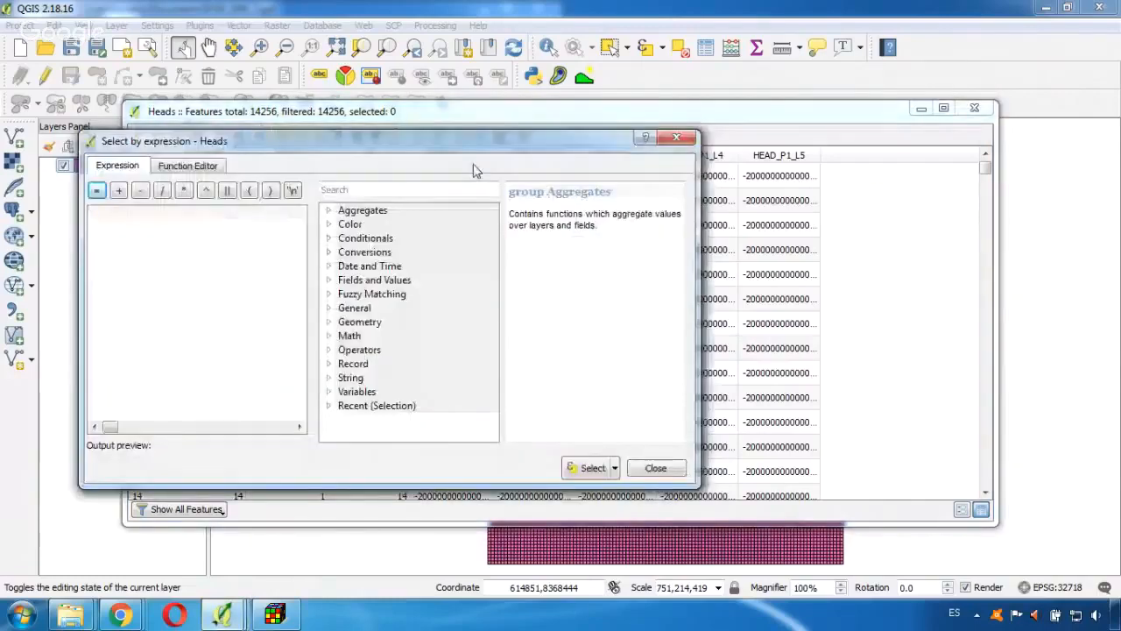
left_click_drag(516, 151, 529, 103)
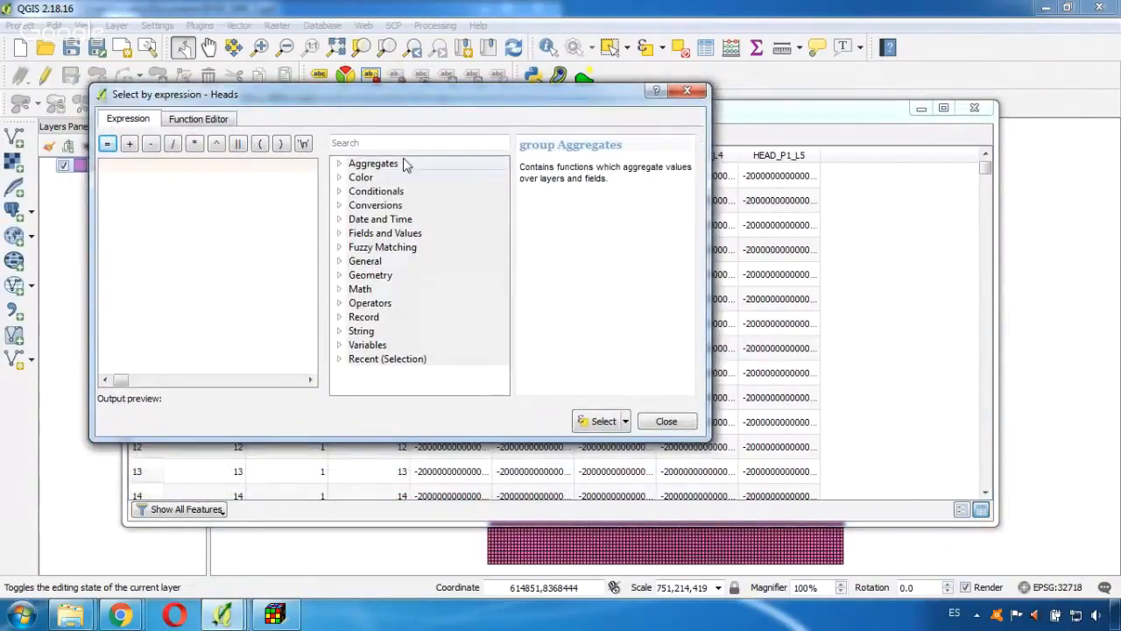
left_click(339, 234)
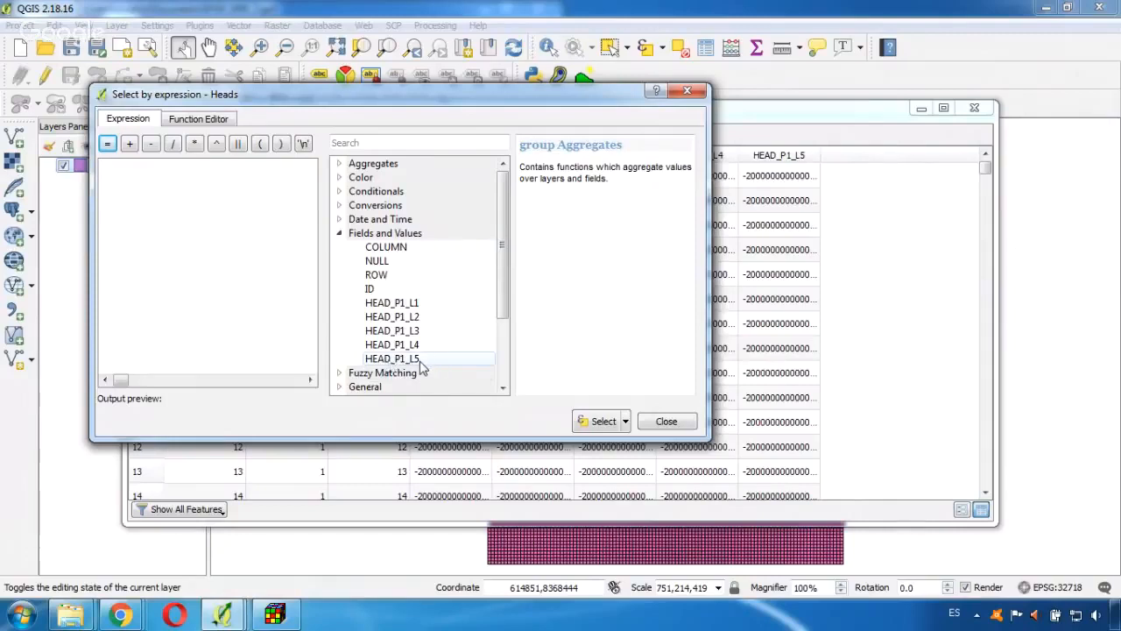
double_click(392, 359)
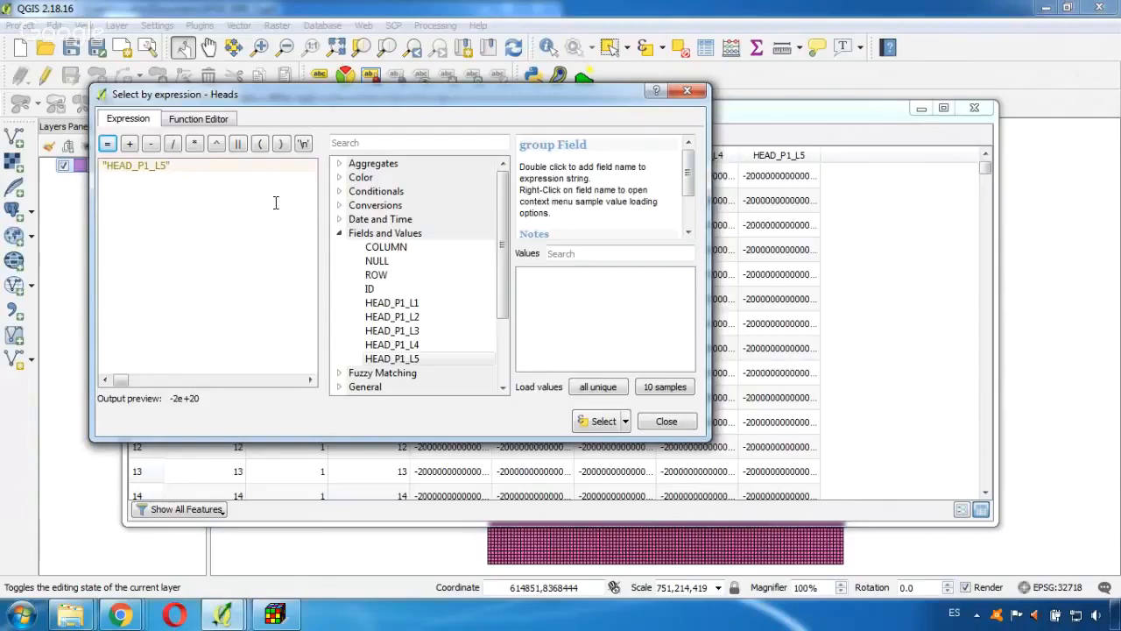
type("<")
key("BackSpace")
type(">")
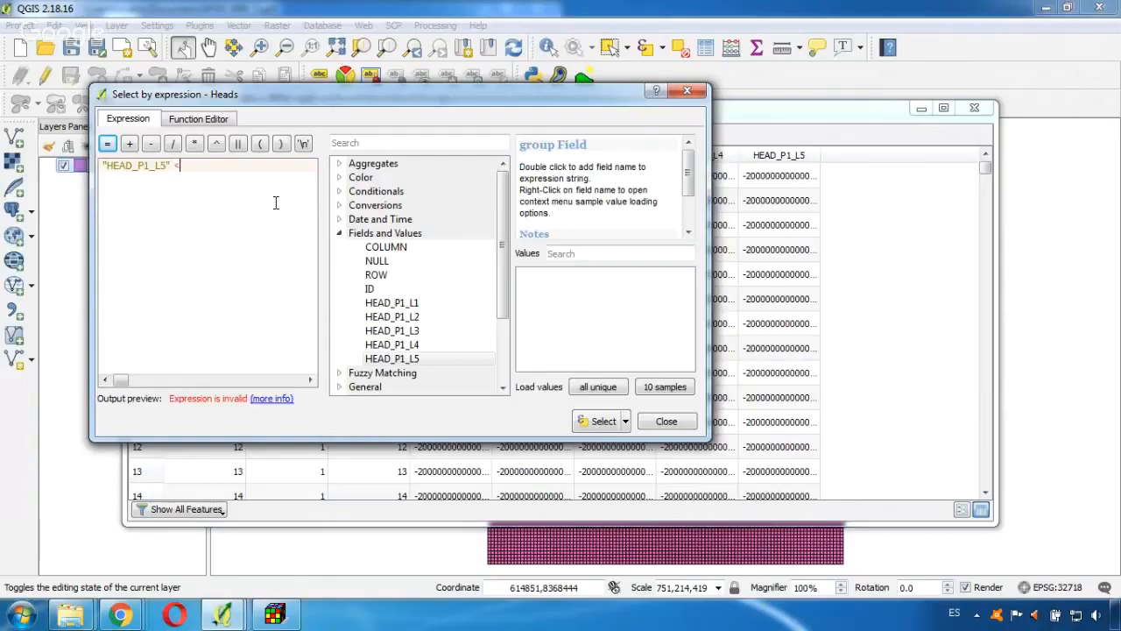
type("1")
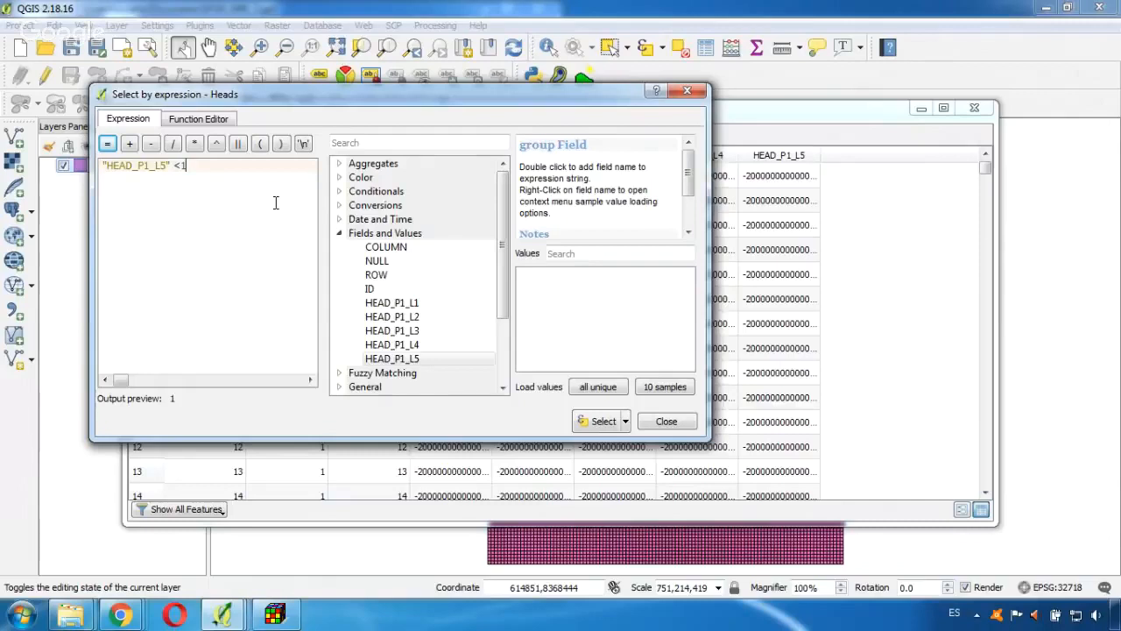
left_click(595, 423)
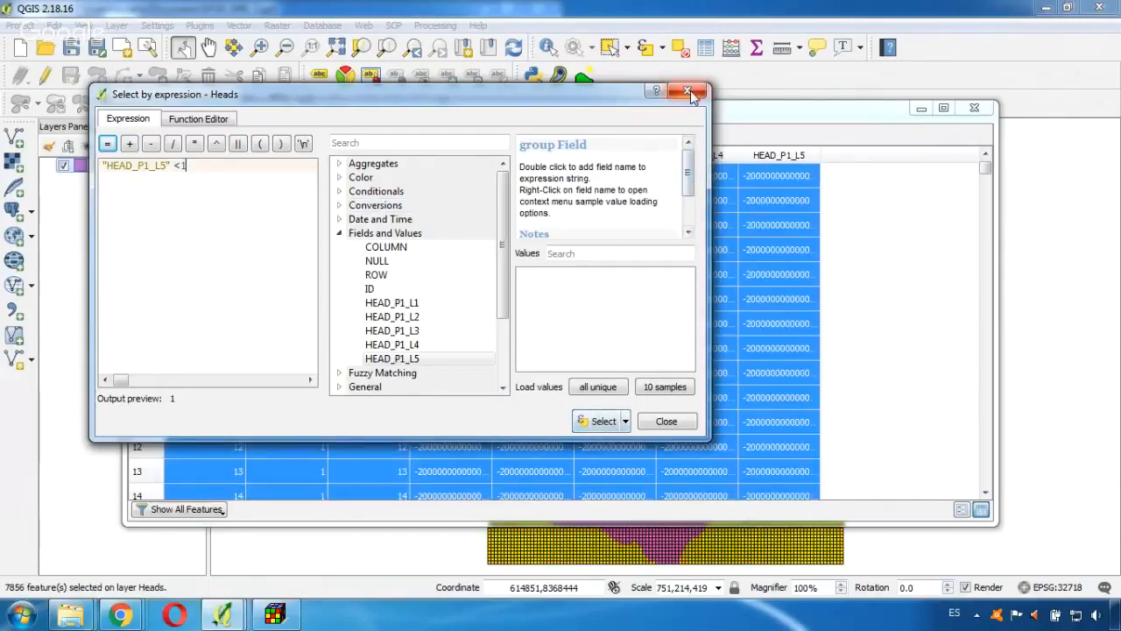
left_click(688, 92)
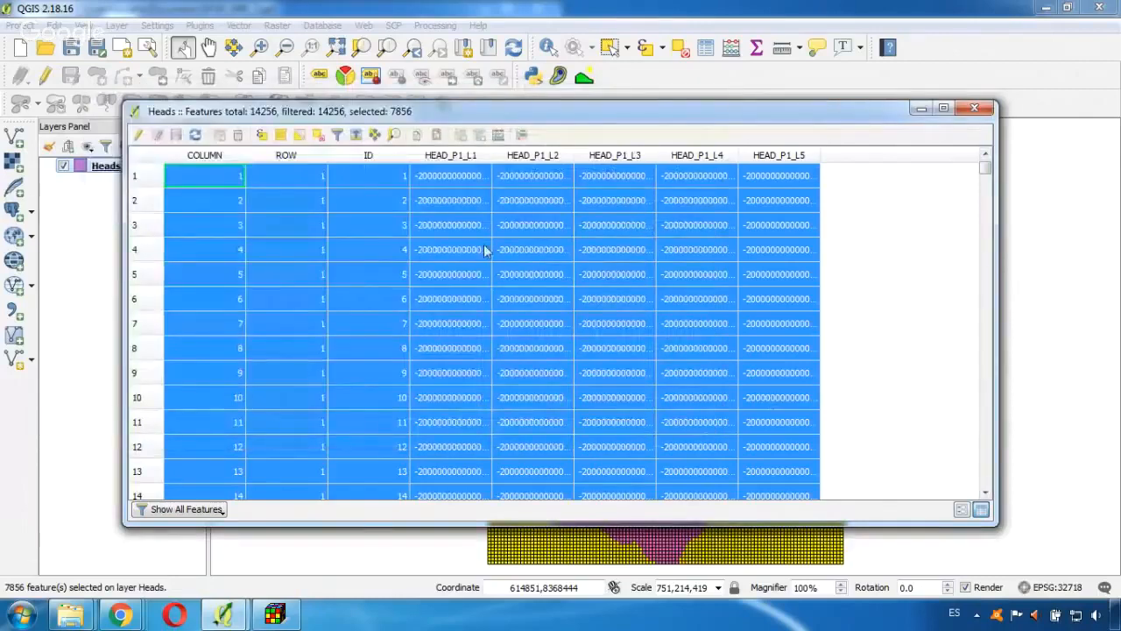
left_click(140, 136)
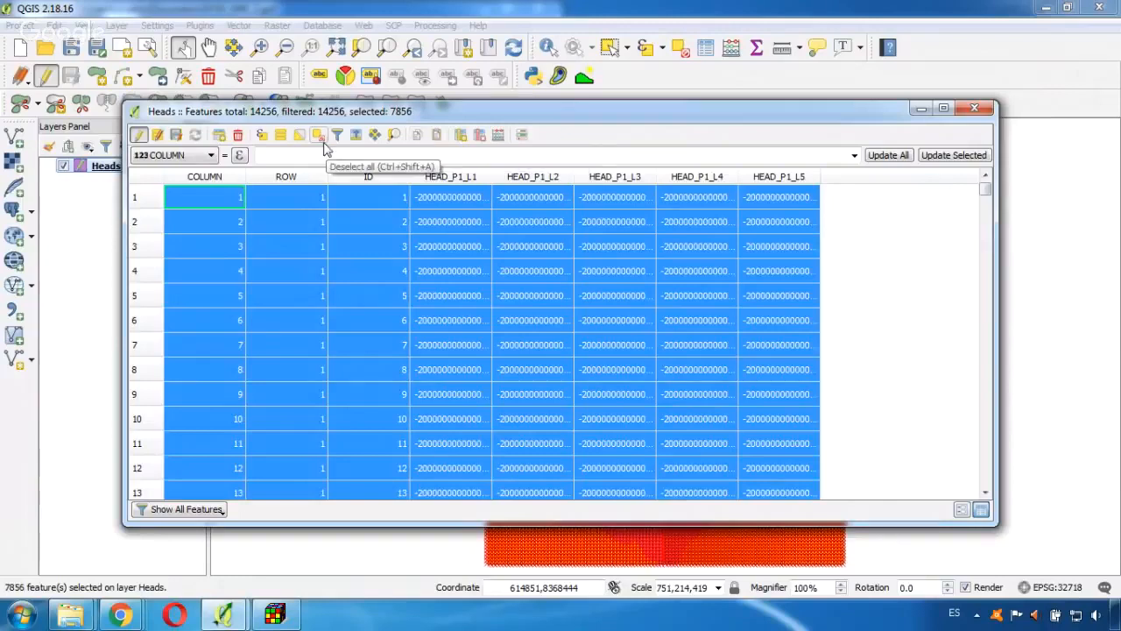
left_click(244, 139)
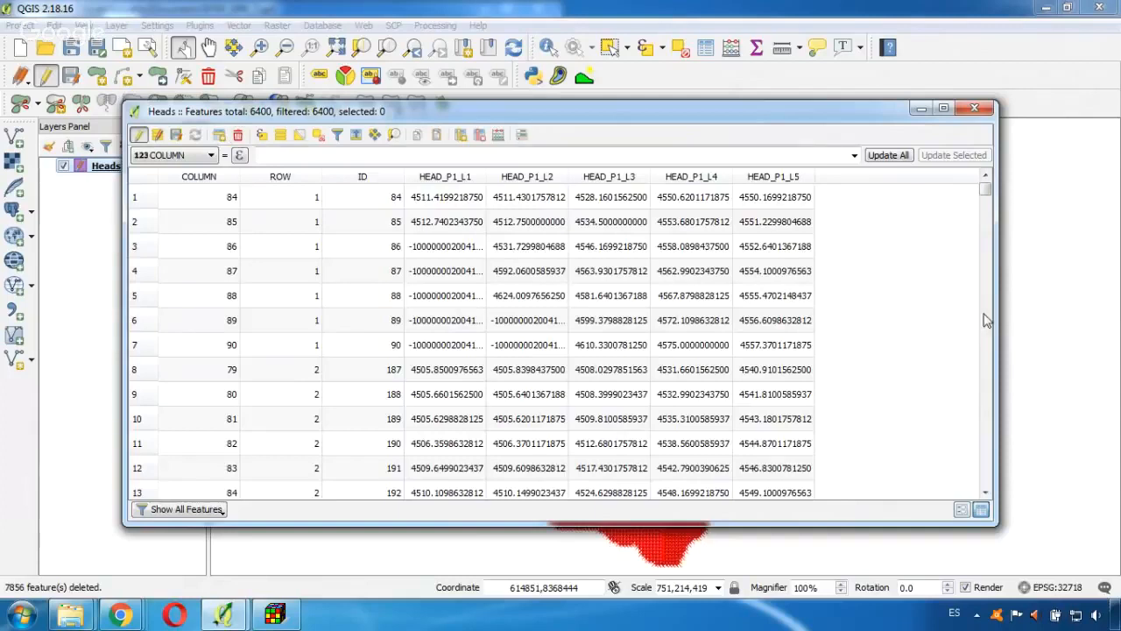
Stop editing the Heads layer, save the changes and close its attribute table
left_click(138, 136)
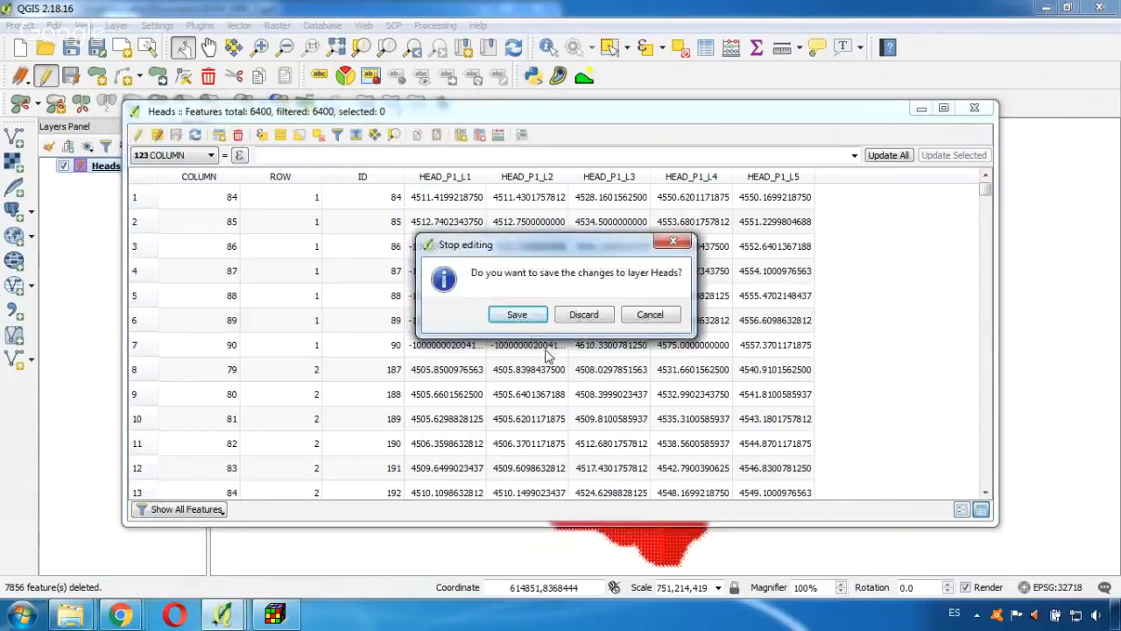
left_click(517, 314)
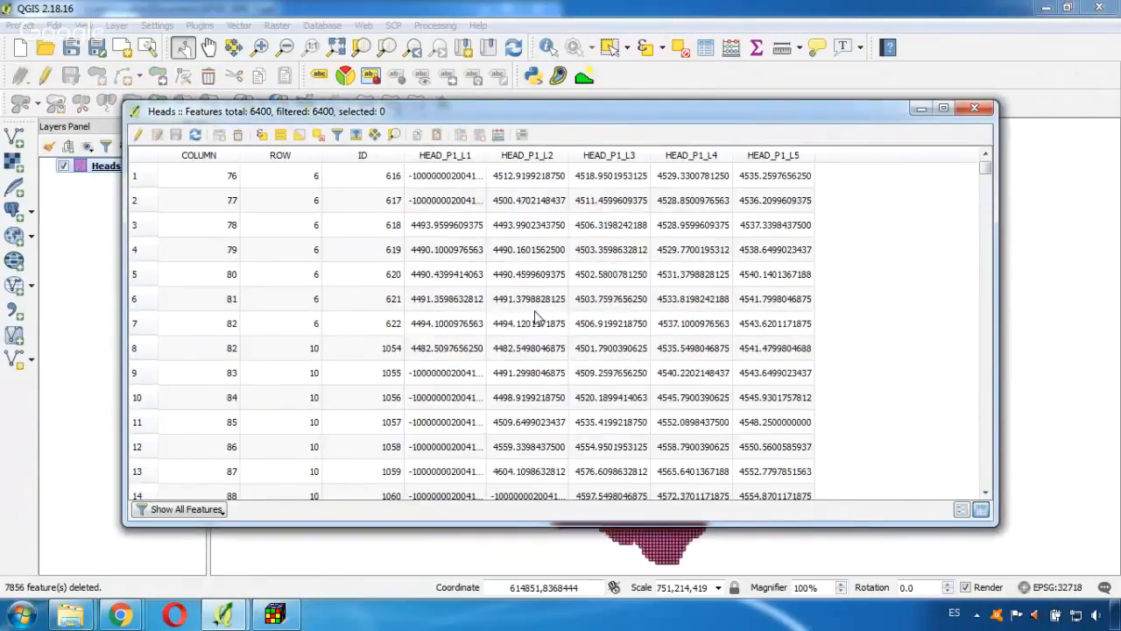
left_click(974, 108)
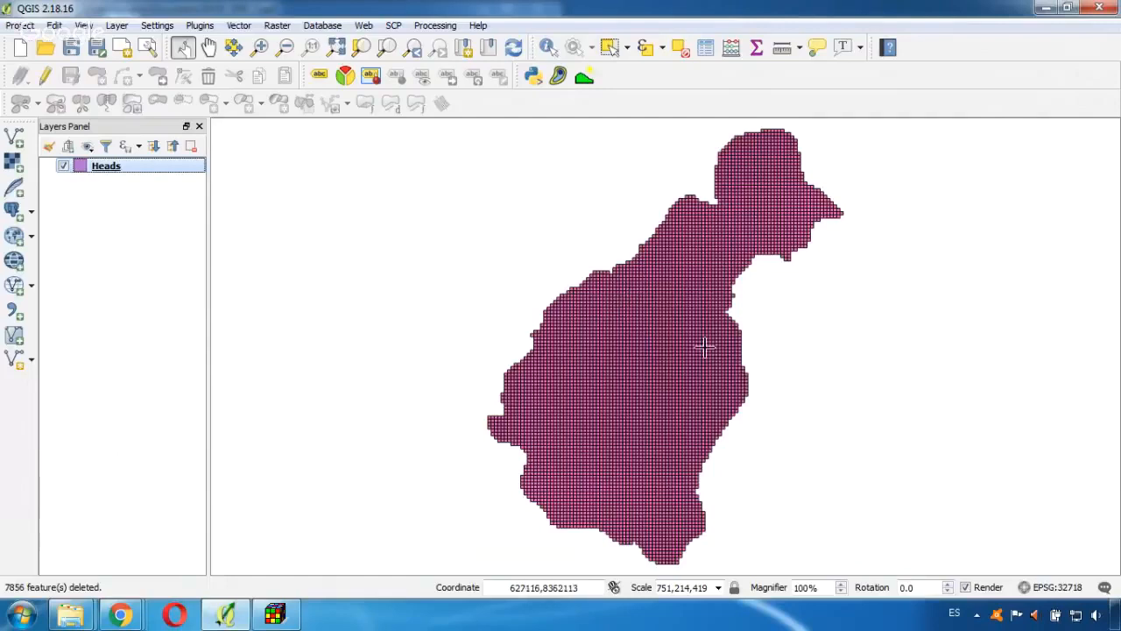
Style the Heads layer as Graduated on the HEAD_P1_L5 column with the Blues ramp and classify it by Equal Interval
right_click(111, 172)
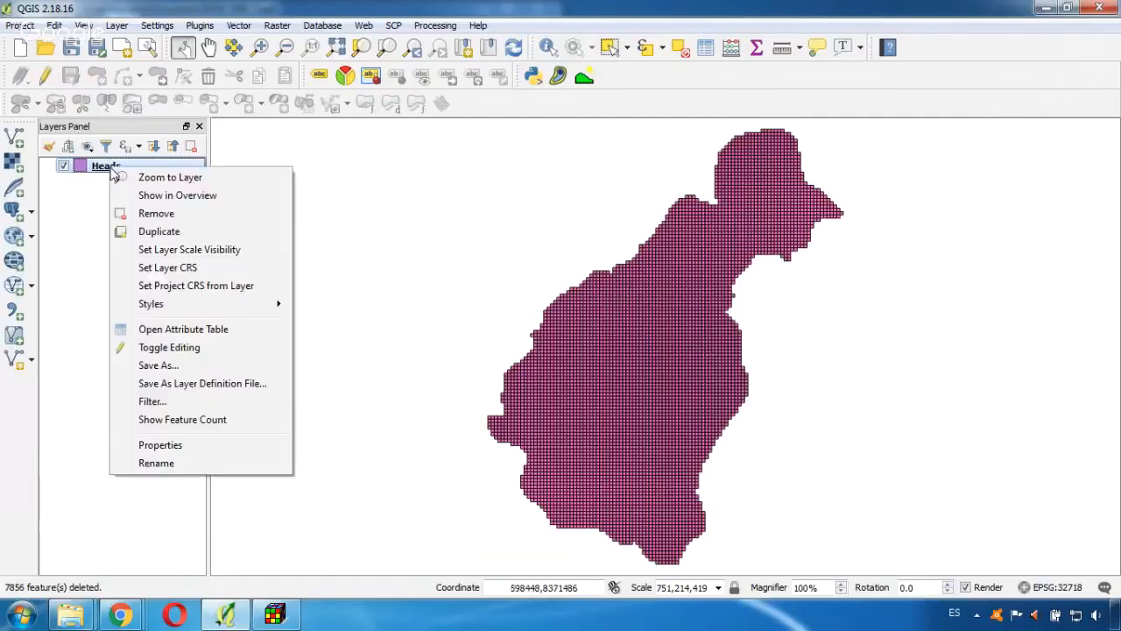
left_click(221, 446)
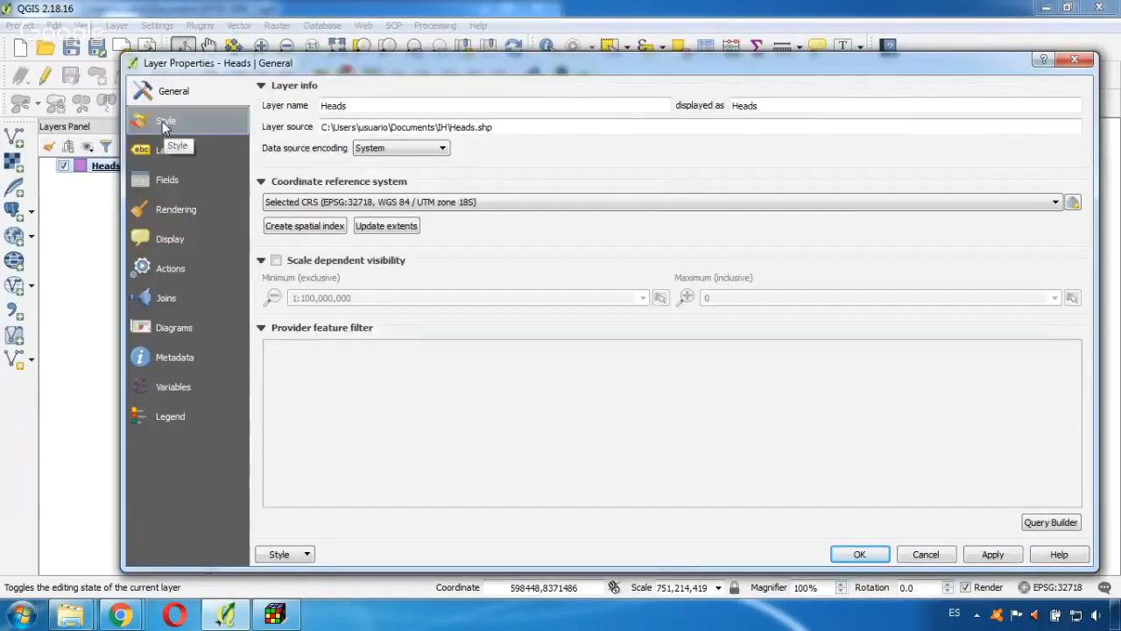
left_click(162, 121)
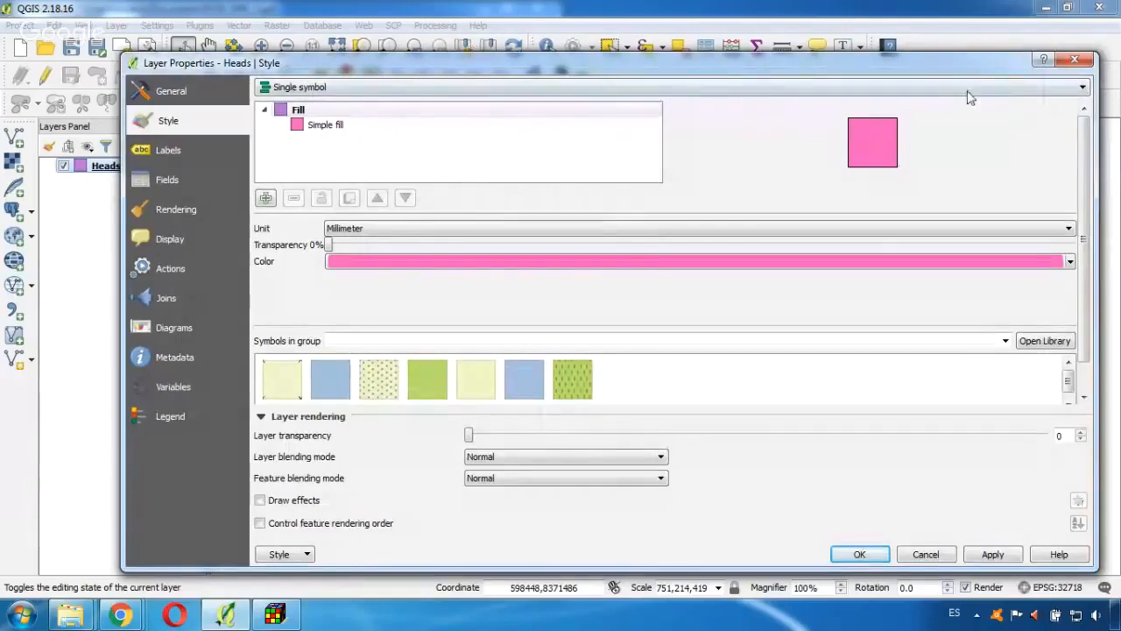
left_click(1083, 90)
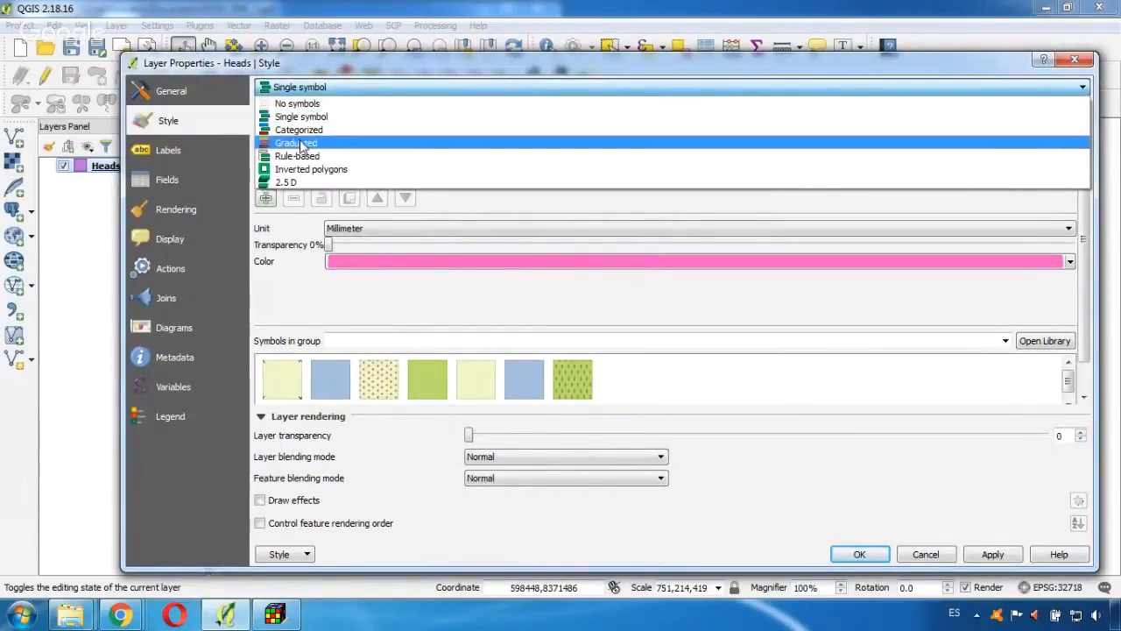
left_click(298, 144)
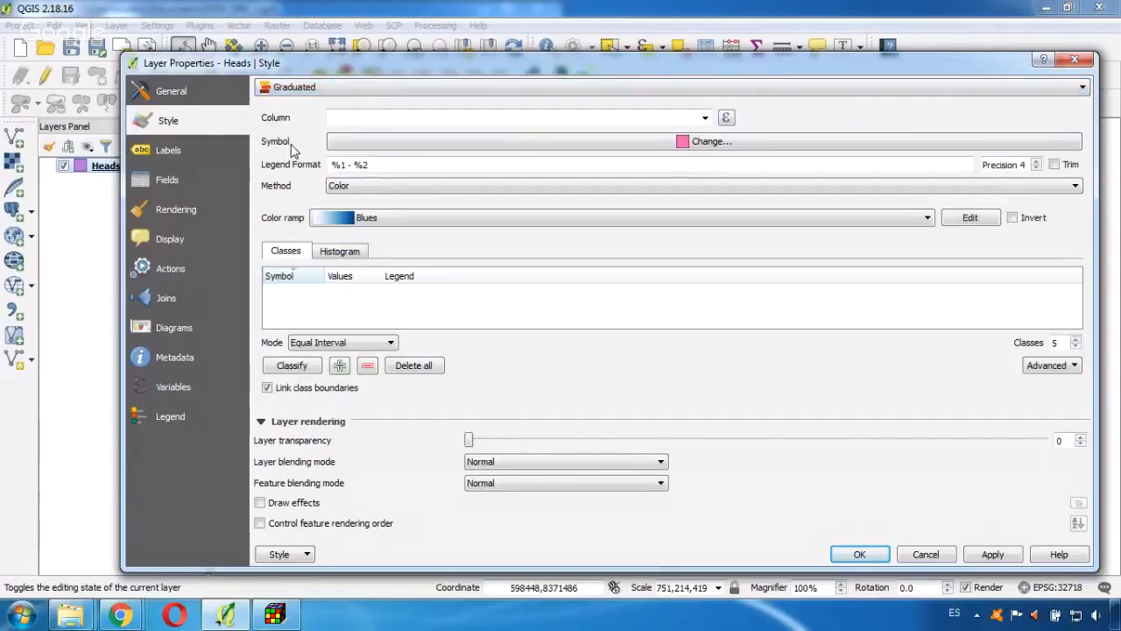
left_click(705, 118)
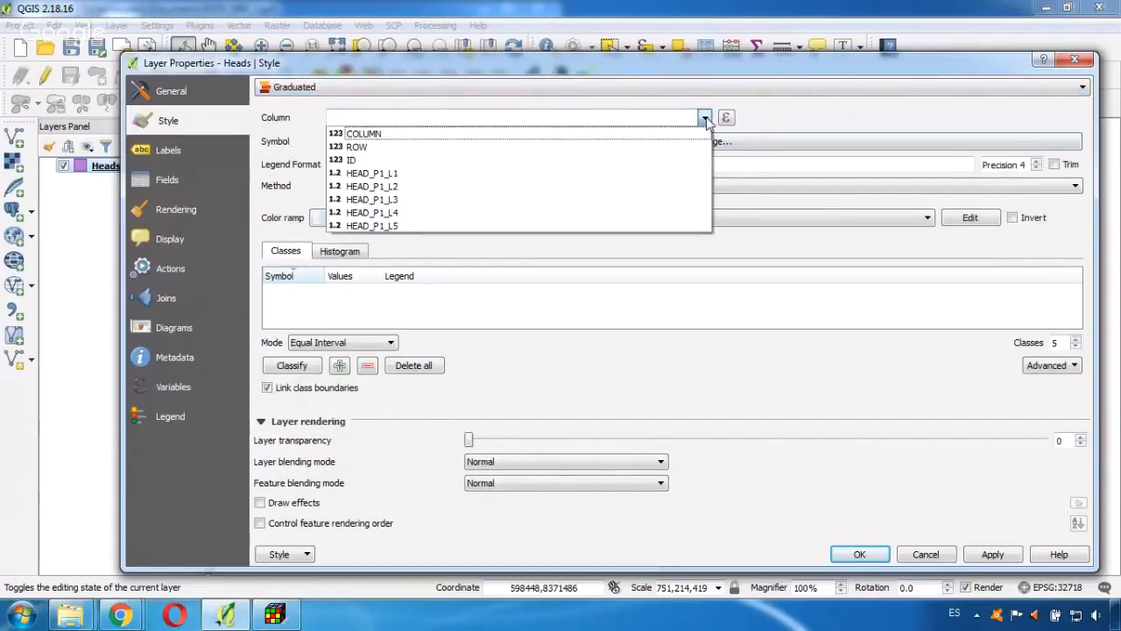
left_click(395, 230)
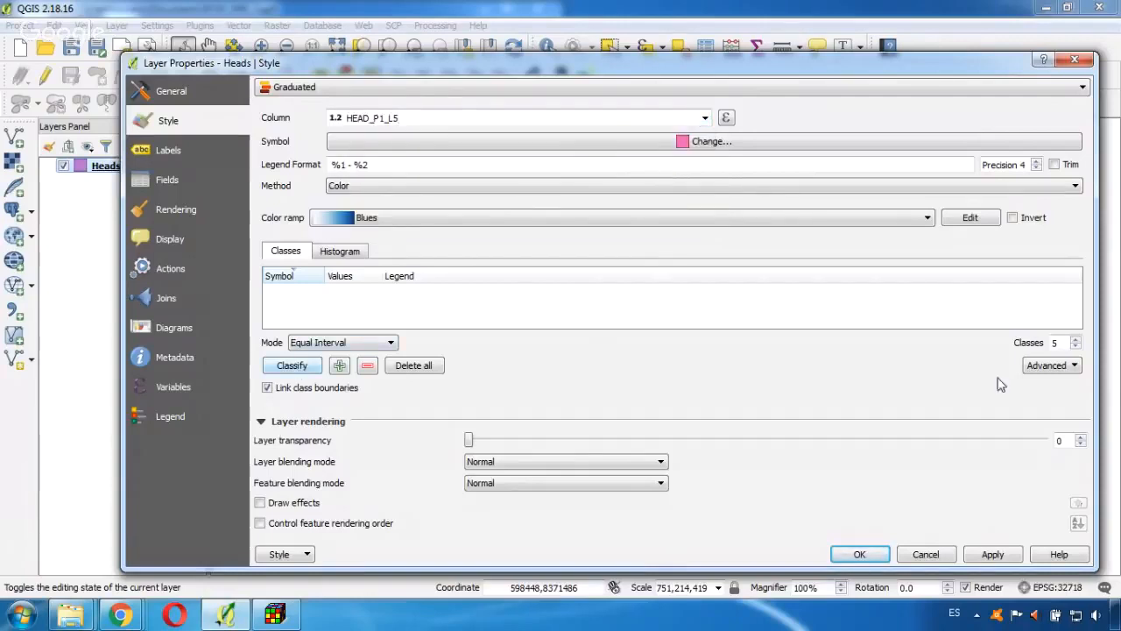
left_click(292, 366)
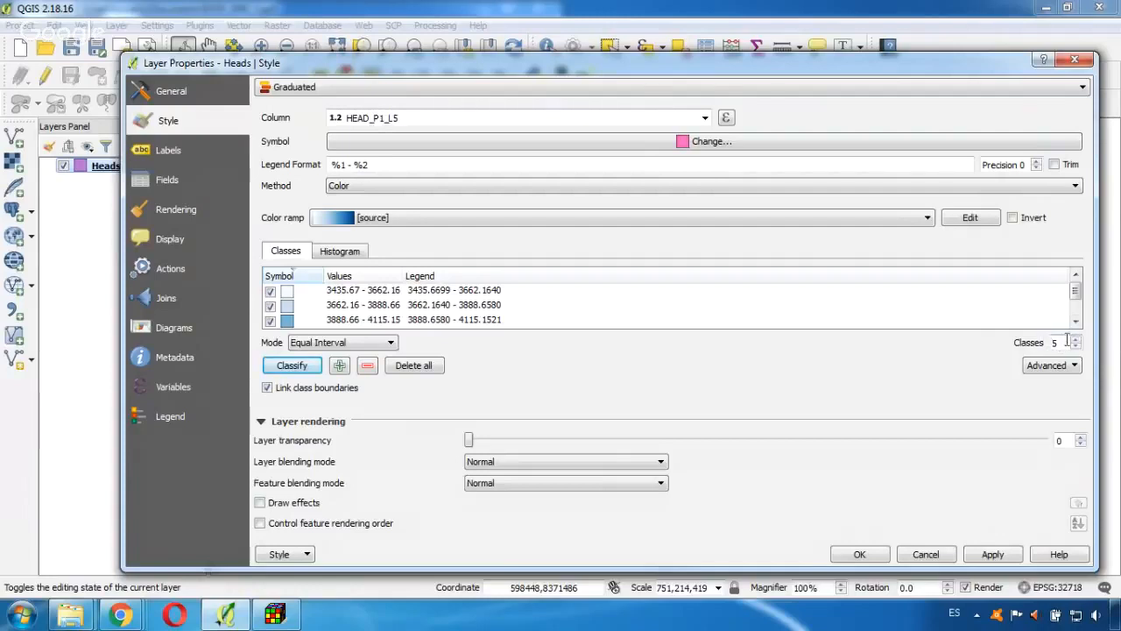
mouse_move(1077, 292)
left_mouse_down()
mouse_move(1080, 321)
mouse_move(1077, 307)
left_mouse_up()
left_click(928, 224)
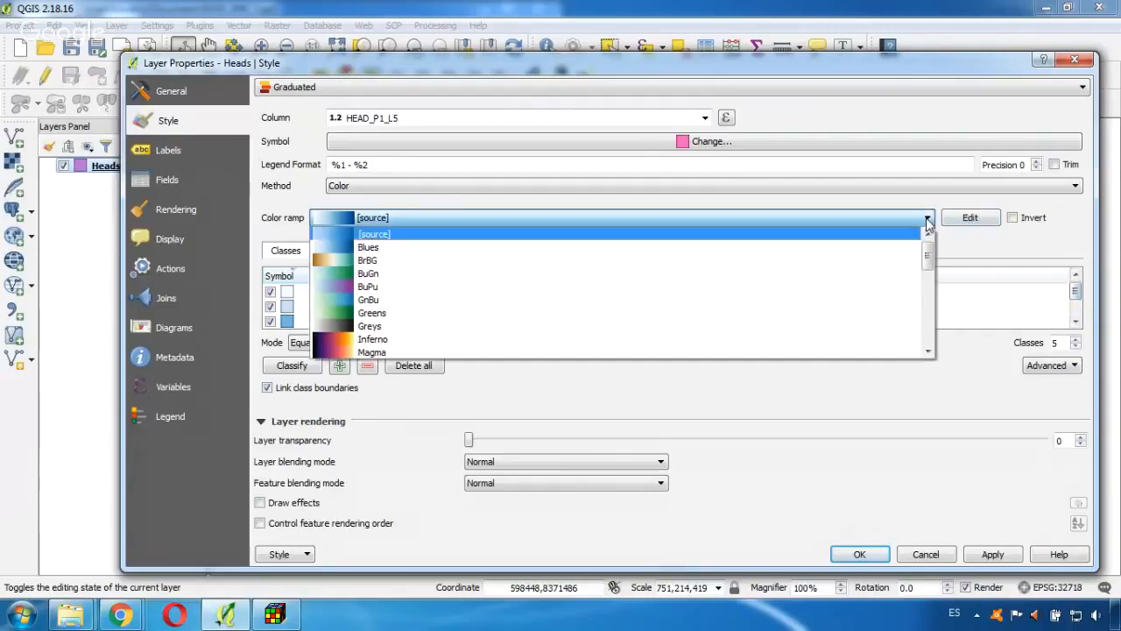
left_click_drag(928, 261, 928, 320)
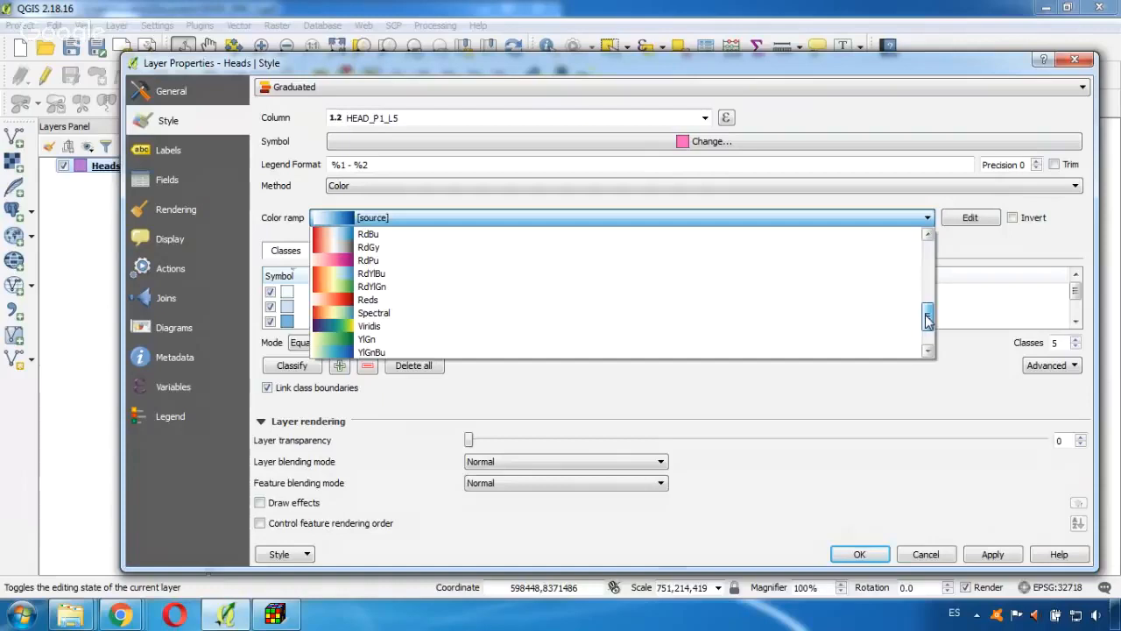
left_click_drag(927, 317, 928, 256)
left_click(927, 218)
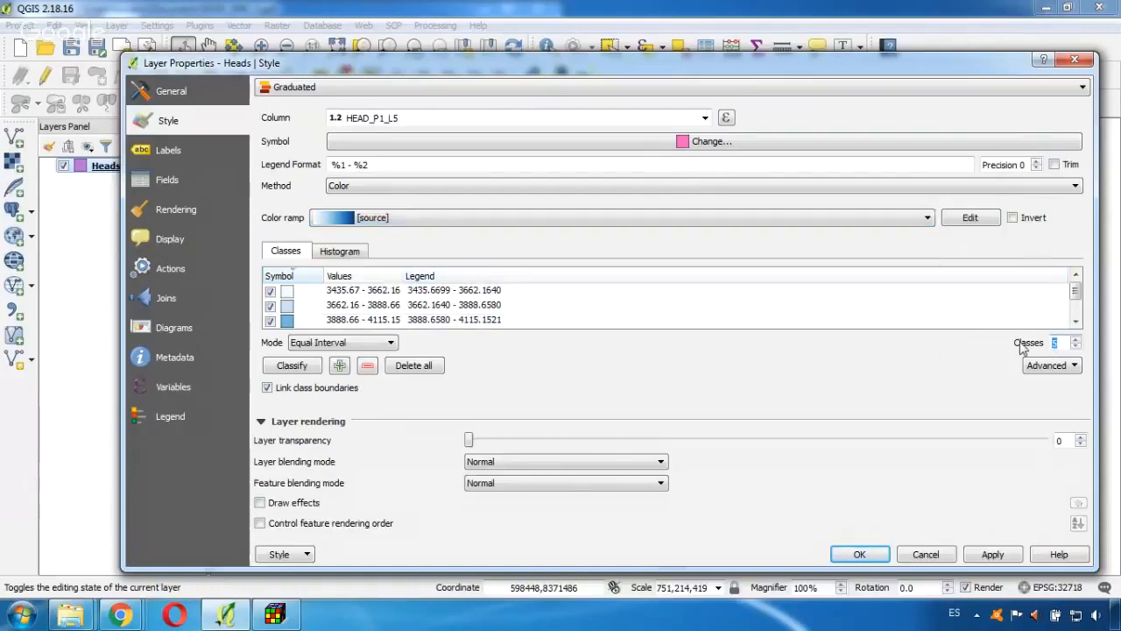
Set the number of graduated classes to 10, accept the style and expand the Heads layer's legend
type("10")
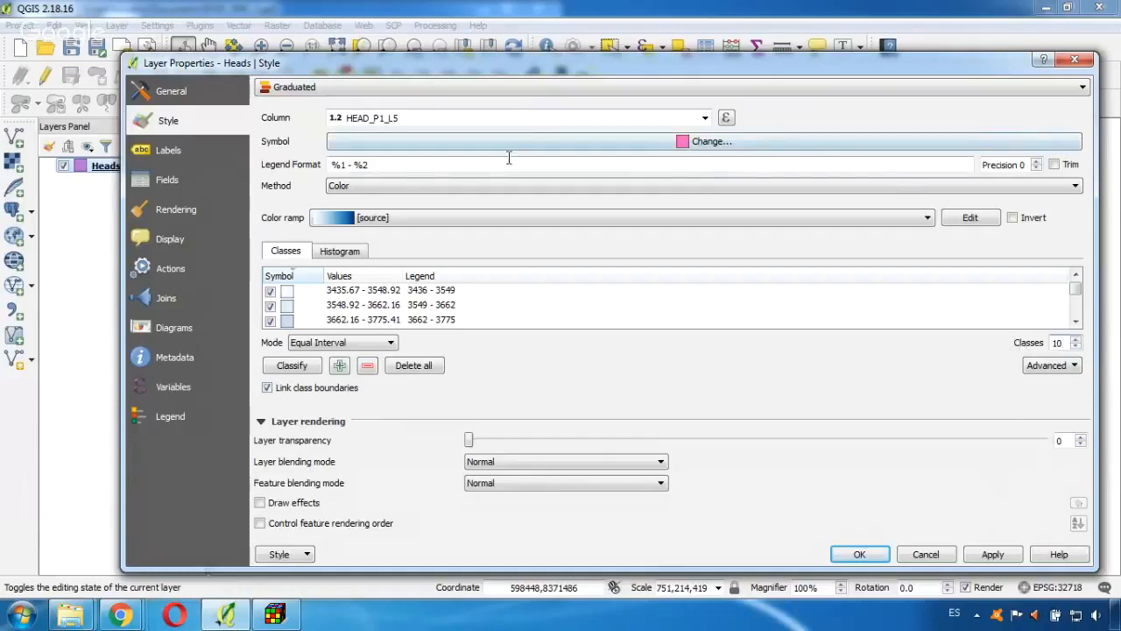
left_click(691, 142)
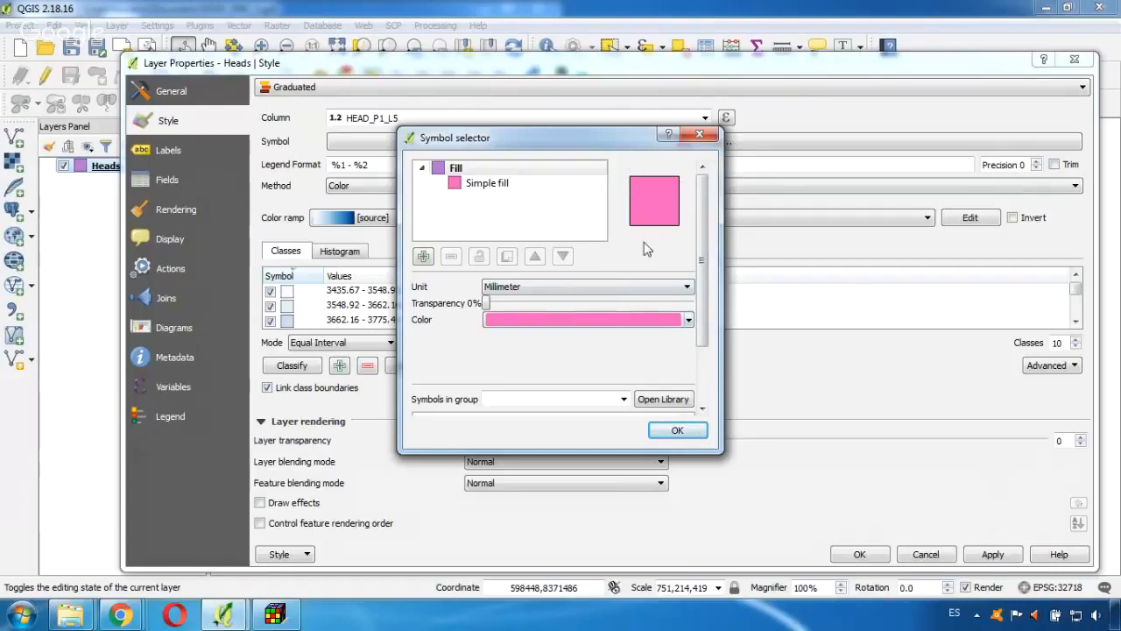
left_click(697, 138)
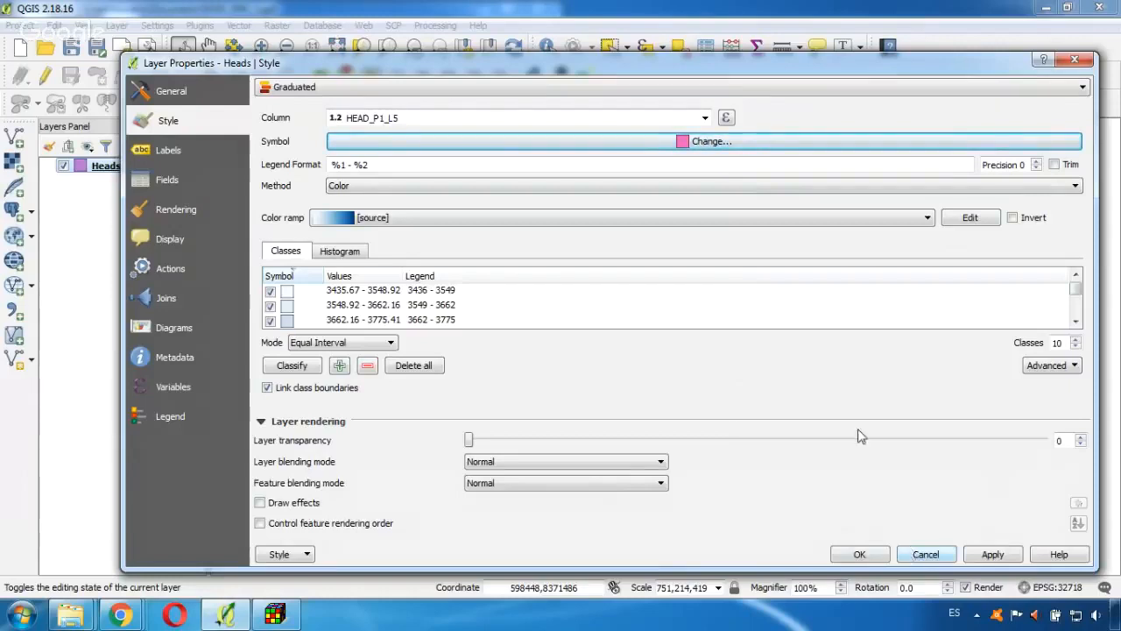
left_click(866, 560)
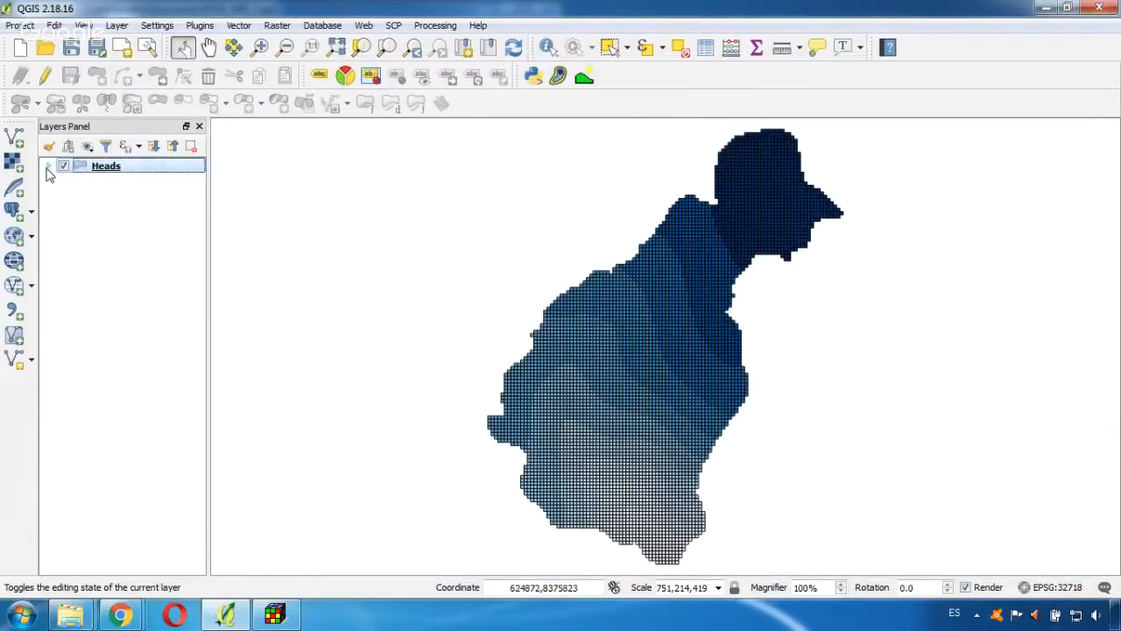
left_click(49, 167)
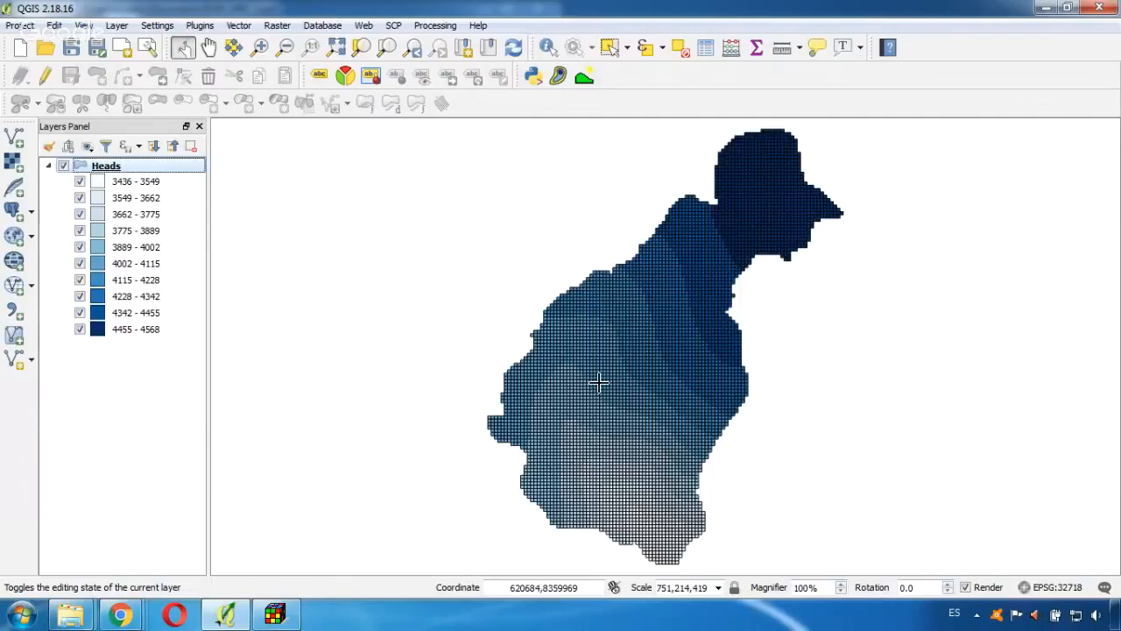
Add the shapefile Water_Table_P1_S1.shp from the IH folder as a vector layer
left_click(15, 139)
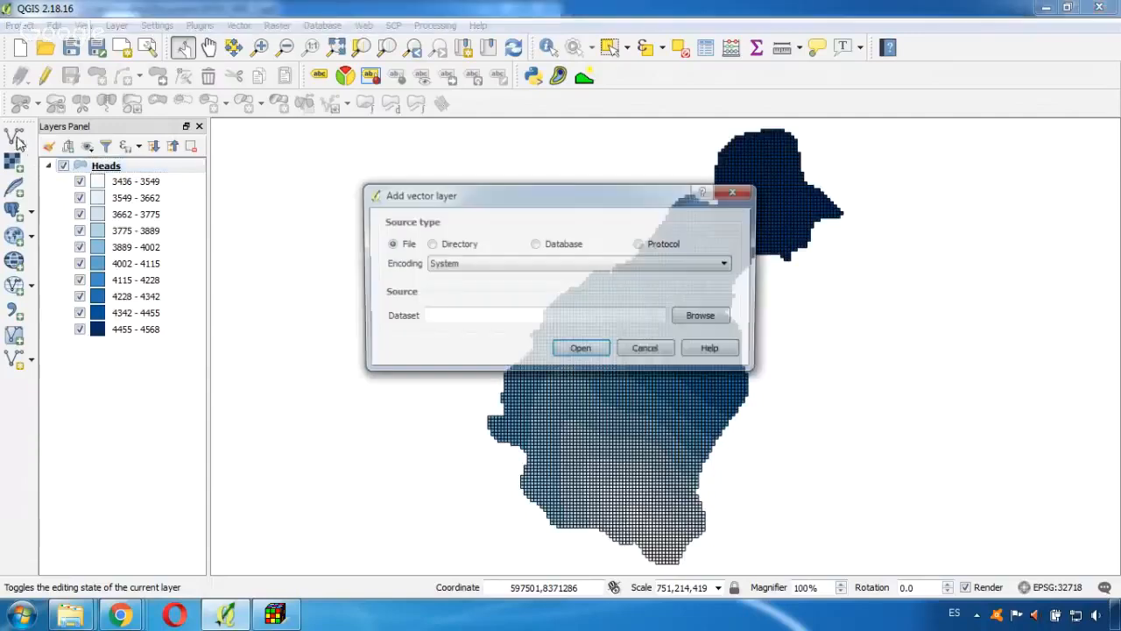
left_click(711, 320)
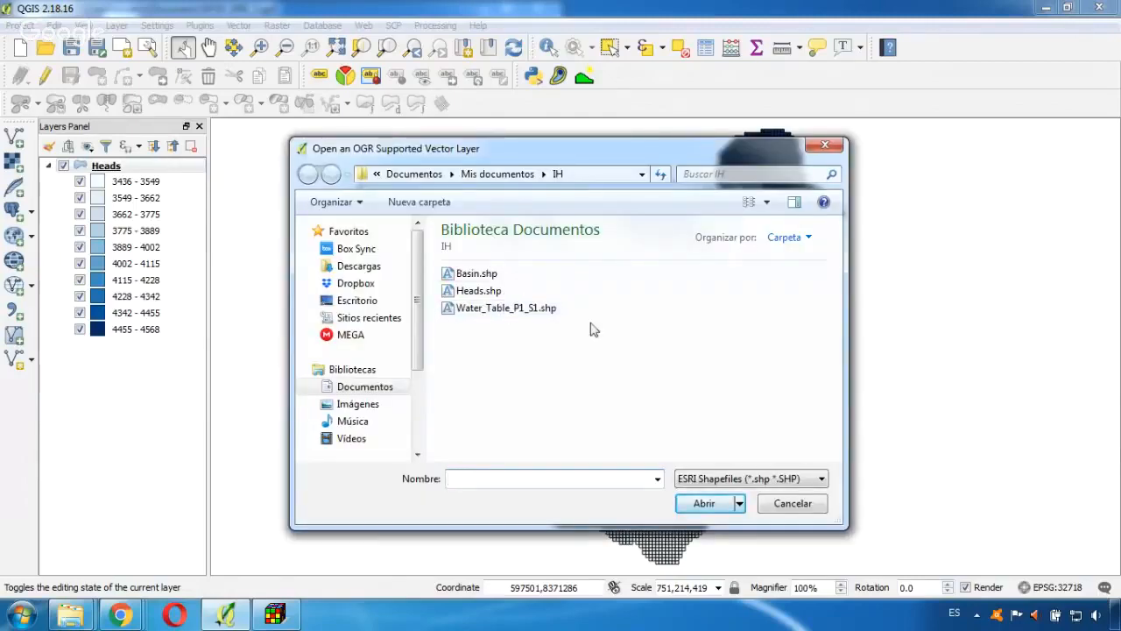
left_click(536, 314)
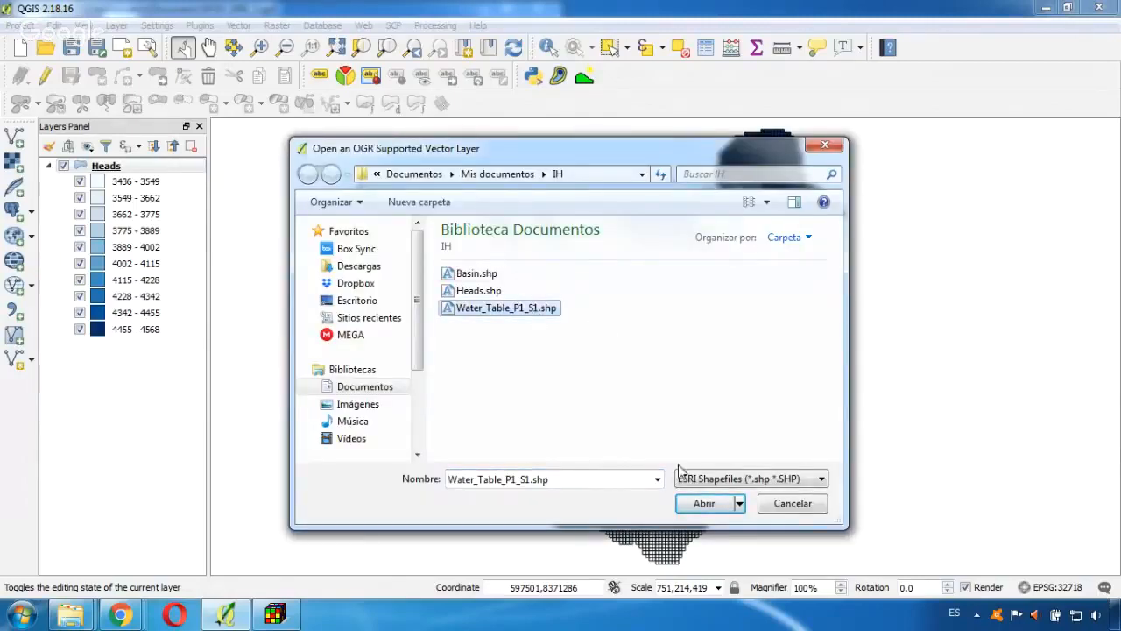
left_click(711, 506)
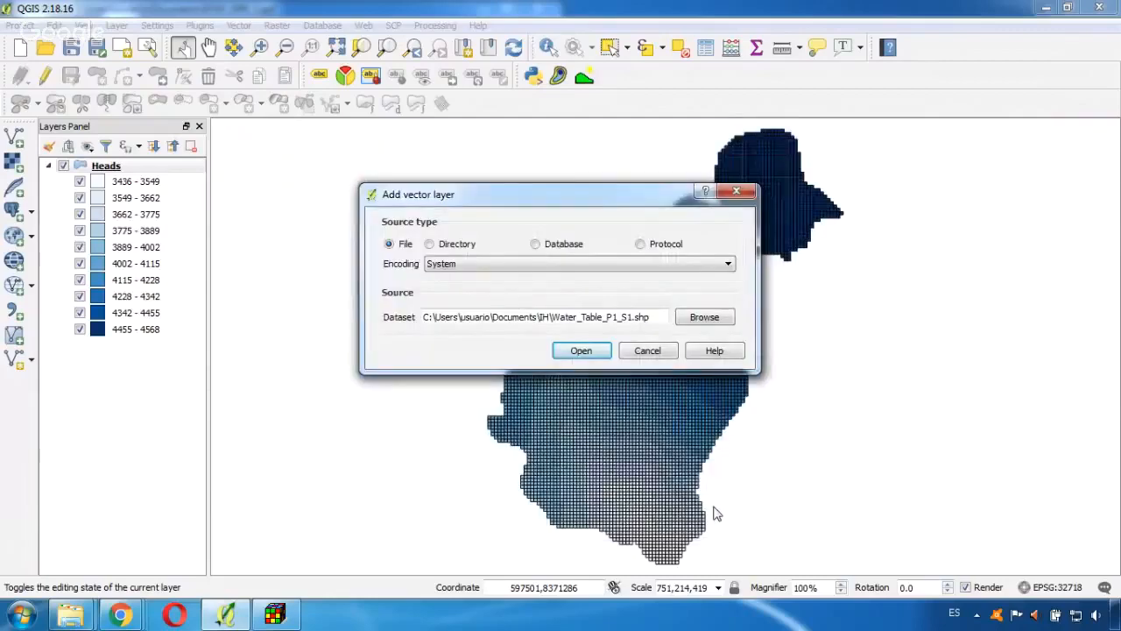
left_click(581, 350)
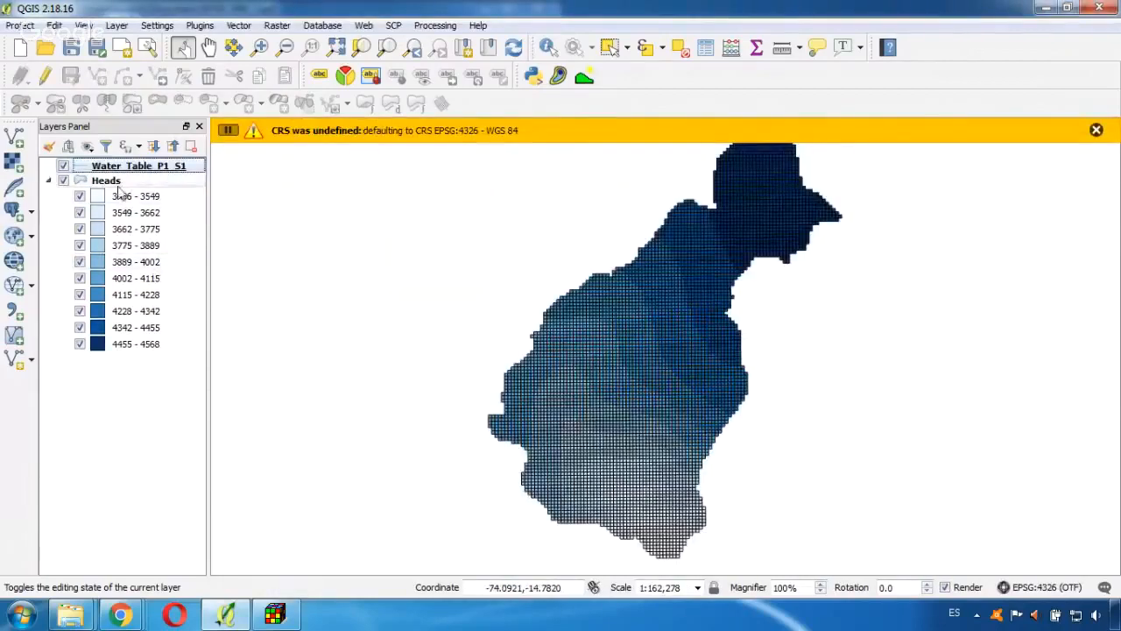
Set the Water_Table_P1_S1 layer's coordinate reference system to the project CRS, EPSG:32718 - WGS 84 / UTM zone 18S
right_click(132, 171)
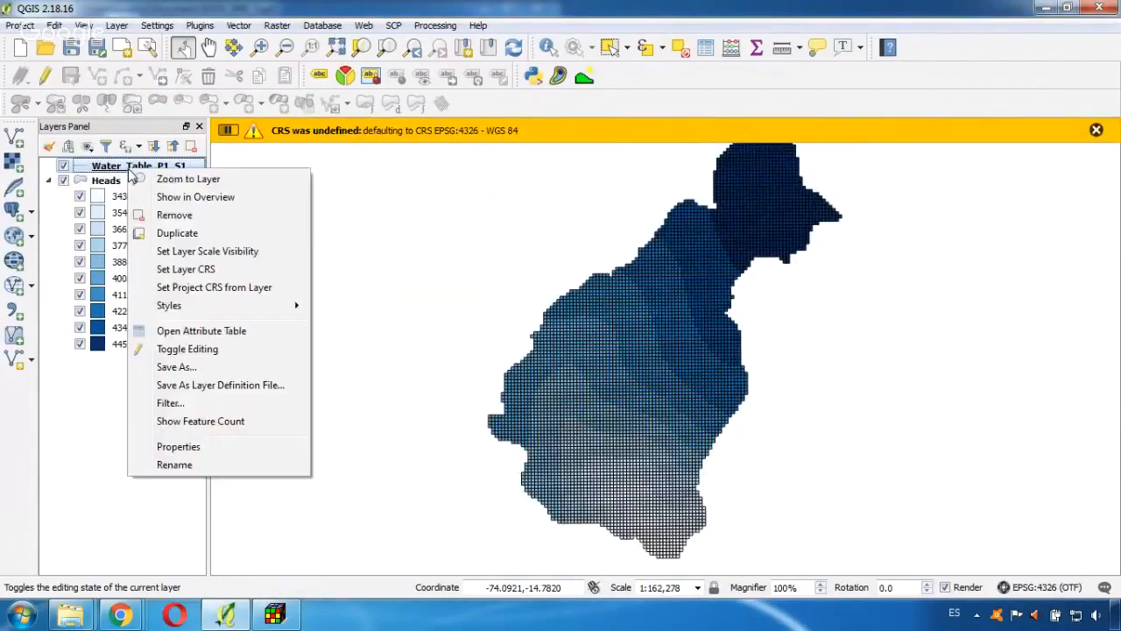
left_click(208, 449)
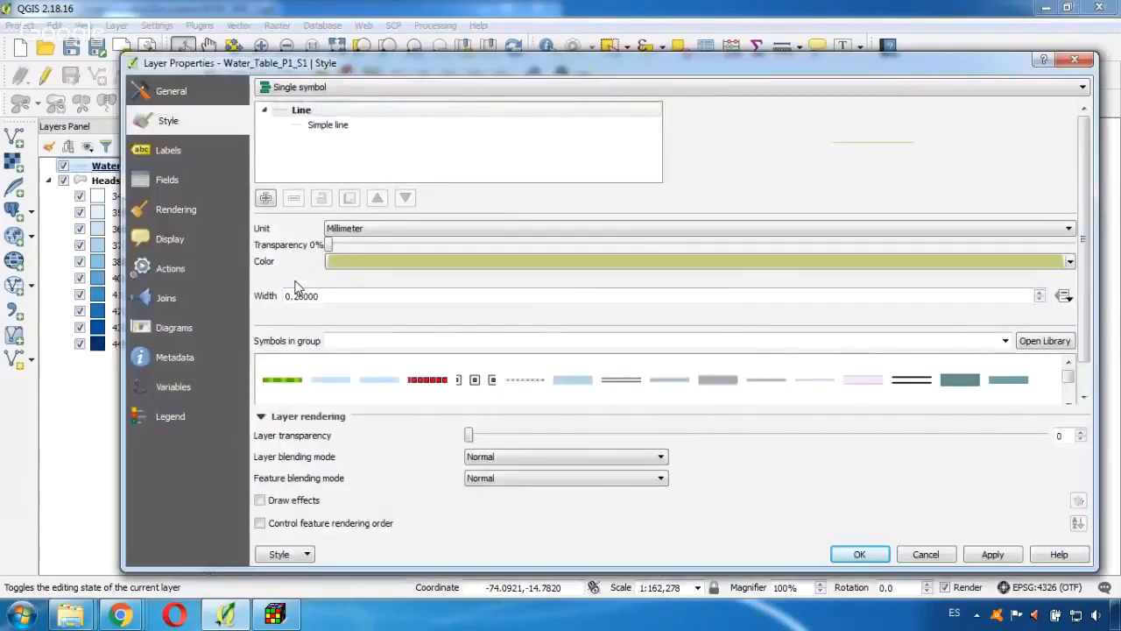
left_click(162, 97)
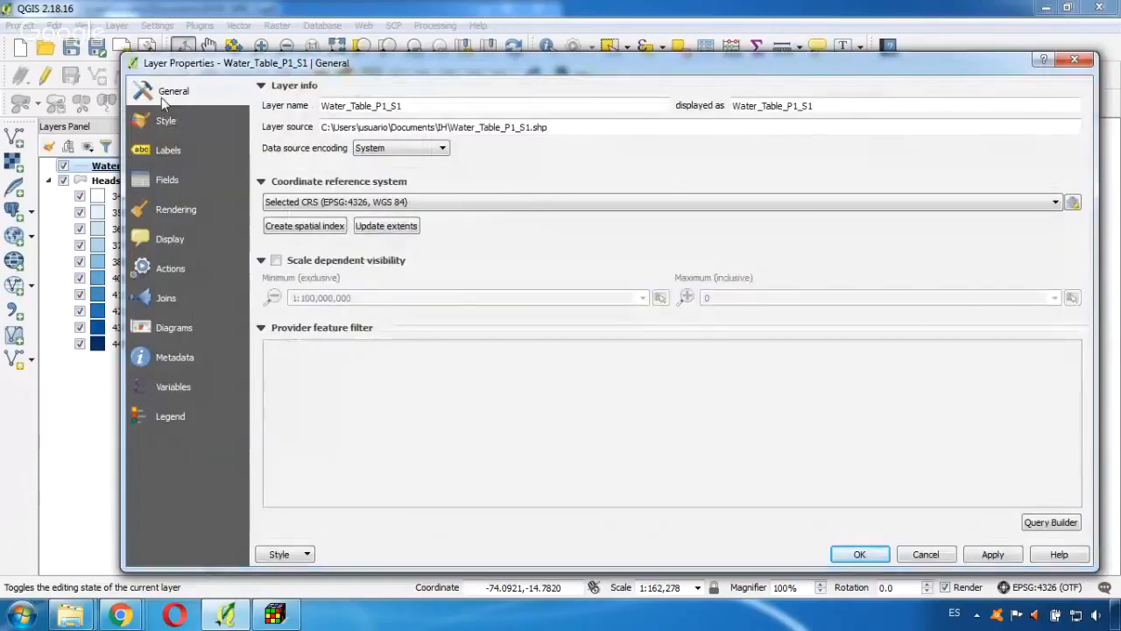
left_click(481, 204)
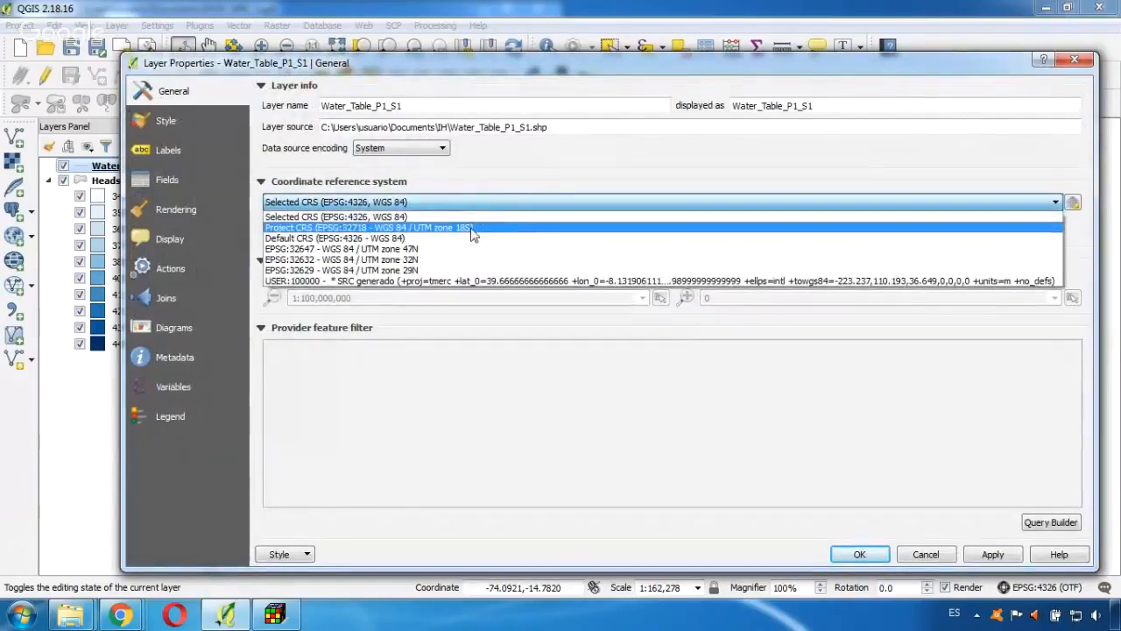
left_click(477, 222)
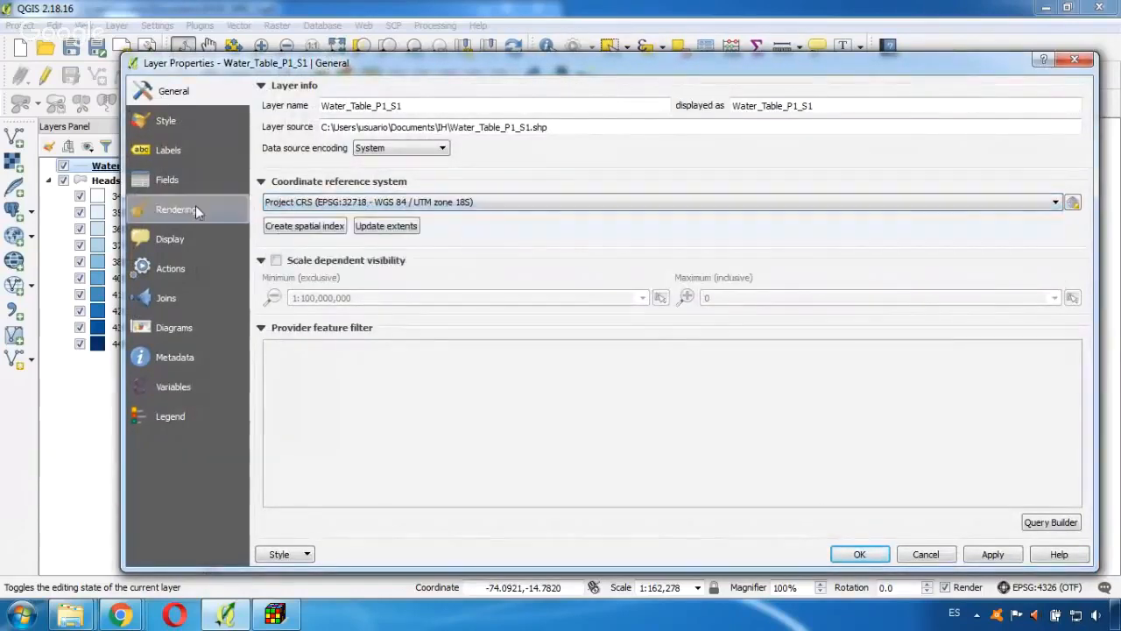
left_click(860, 554)
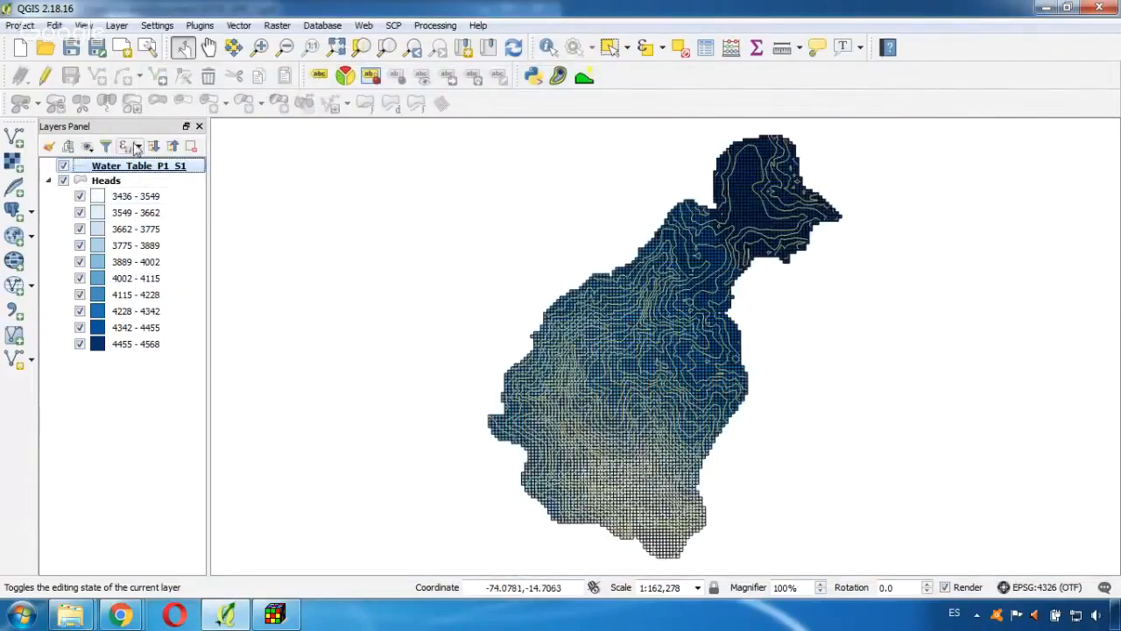
Hide the Heads layer so only the water table contours are drawn on the map
left_click(63, 181)
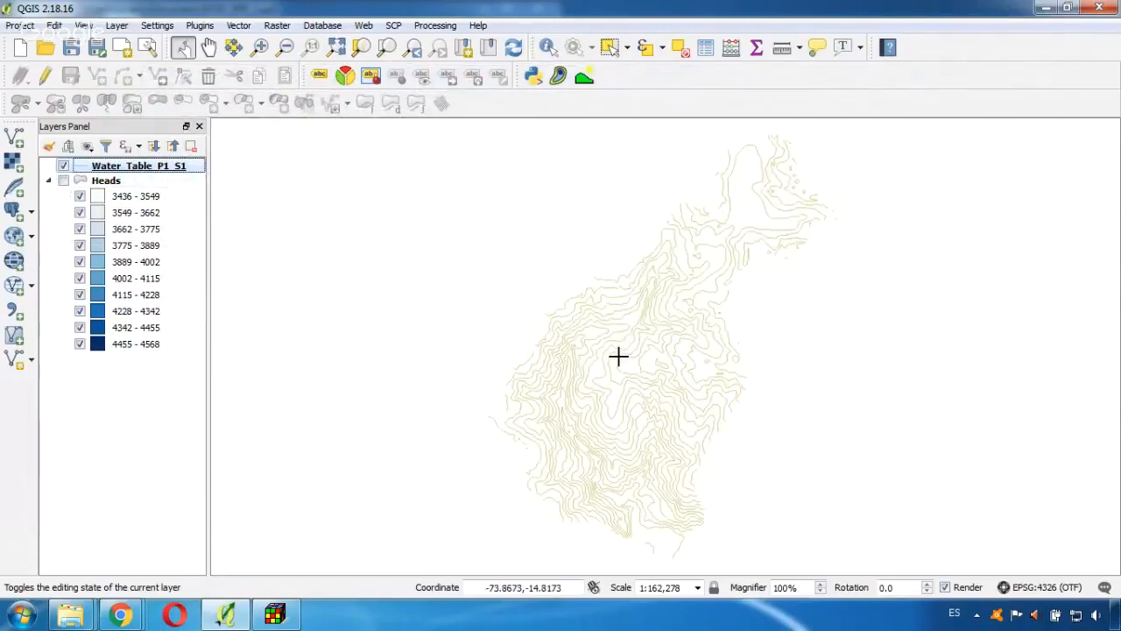
right_click(168, 167)
left_click(270, 460)
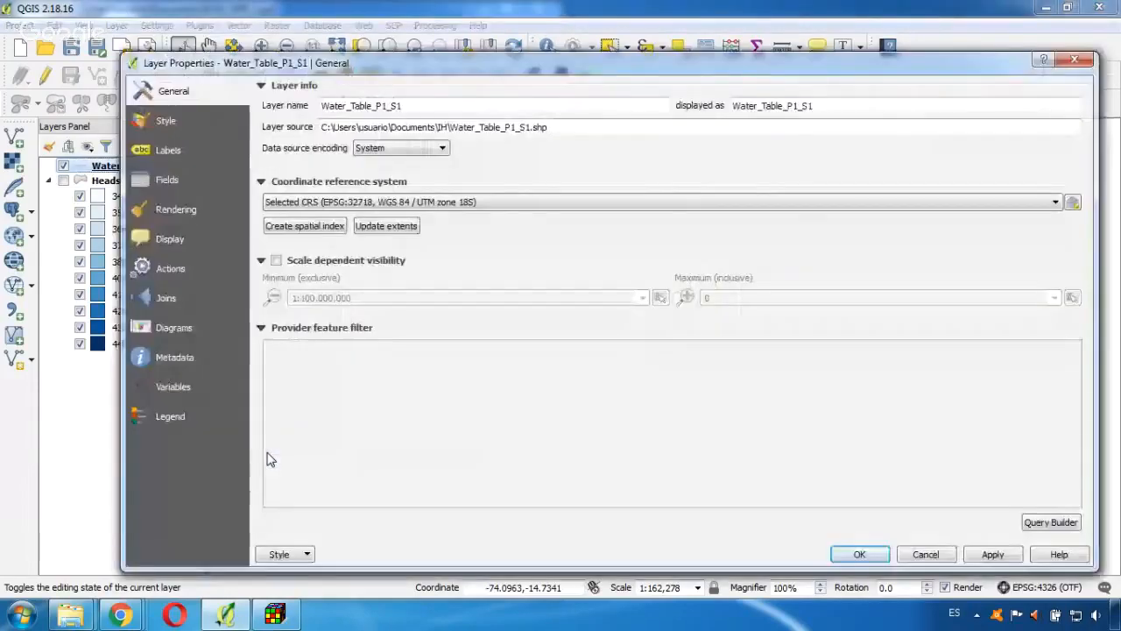
left_click(206, 123)
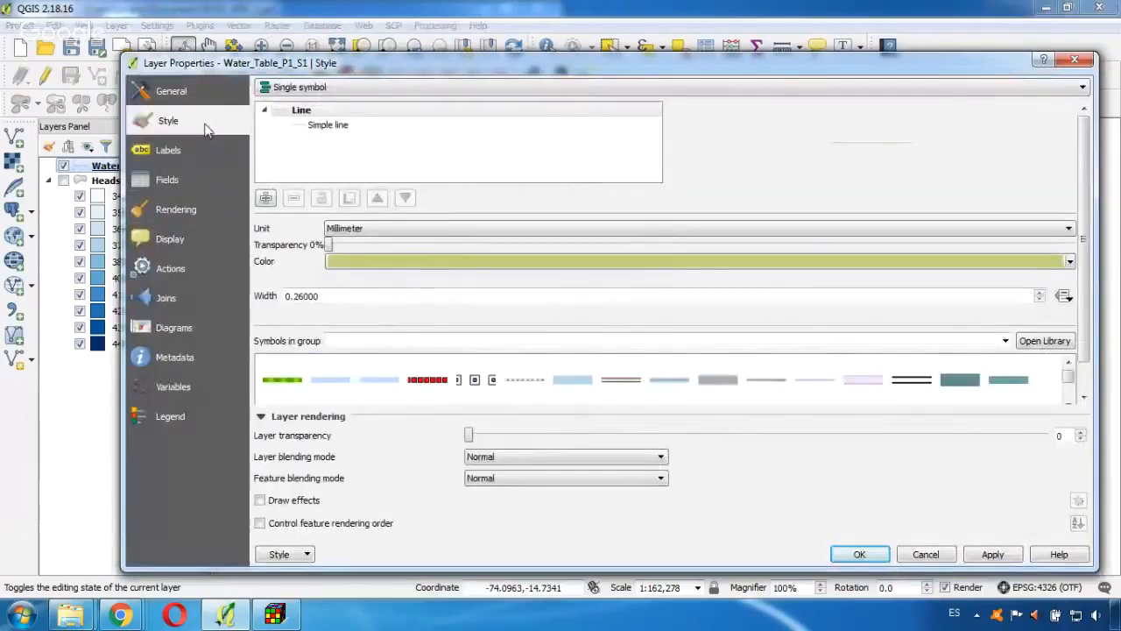
left_click(350, 87)
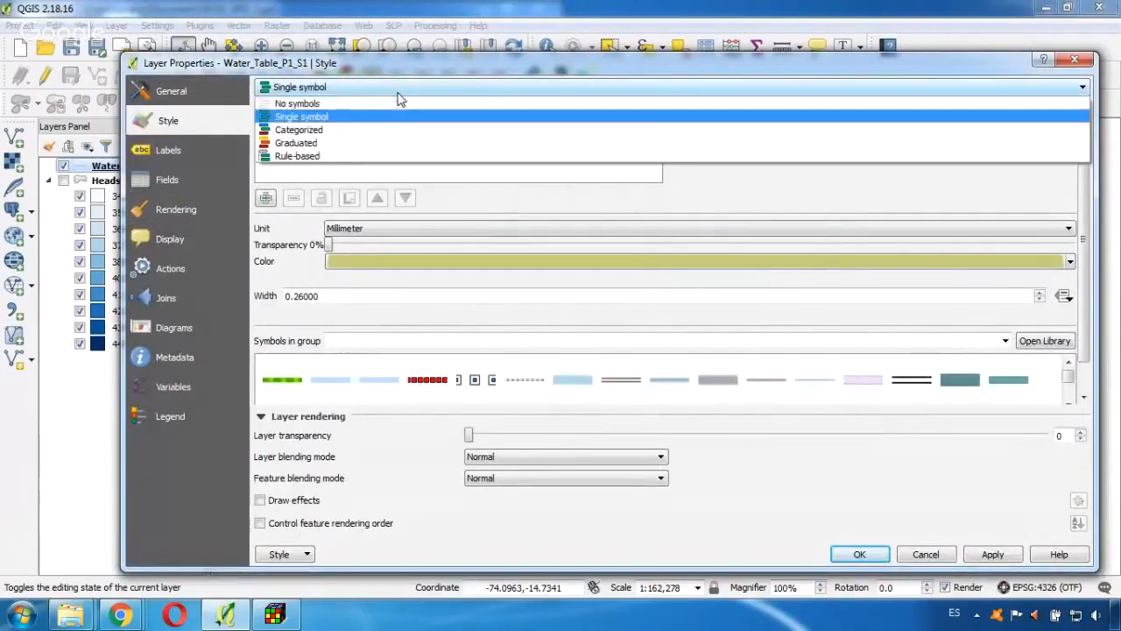
left_click(319, 131)
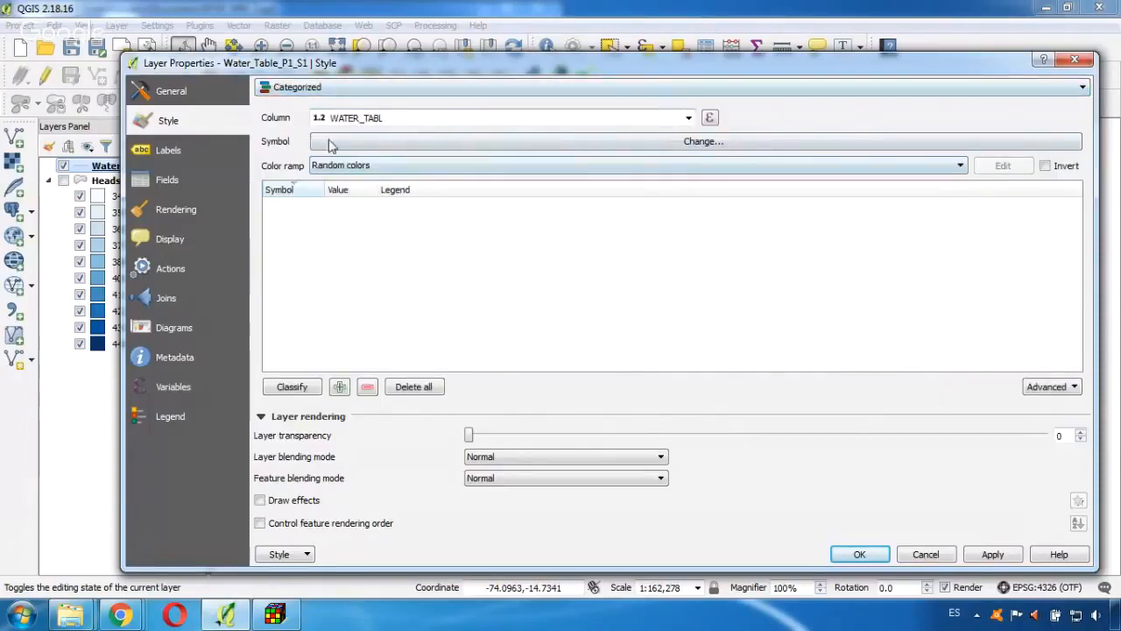
left_click(1089, 59)
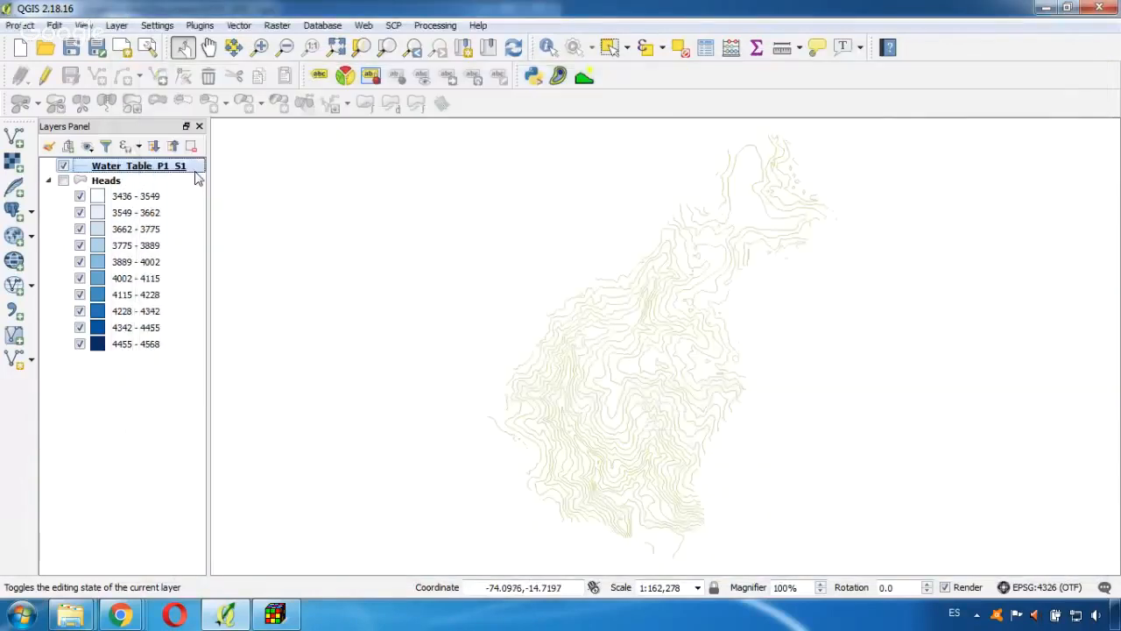
Examine the WATER_TABL values in the attribute table of the Water_Table_P1_S1 layer and close the table
right_click(191, 175)
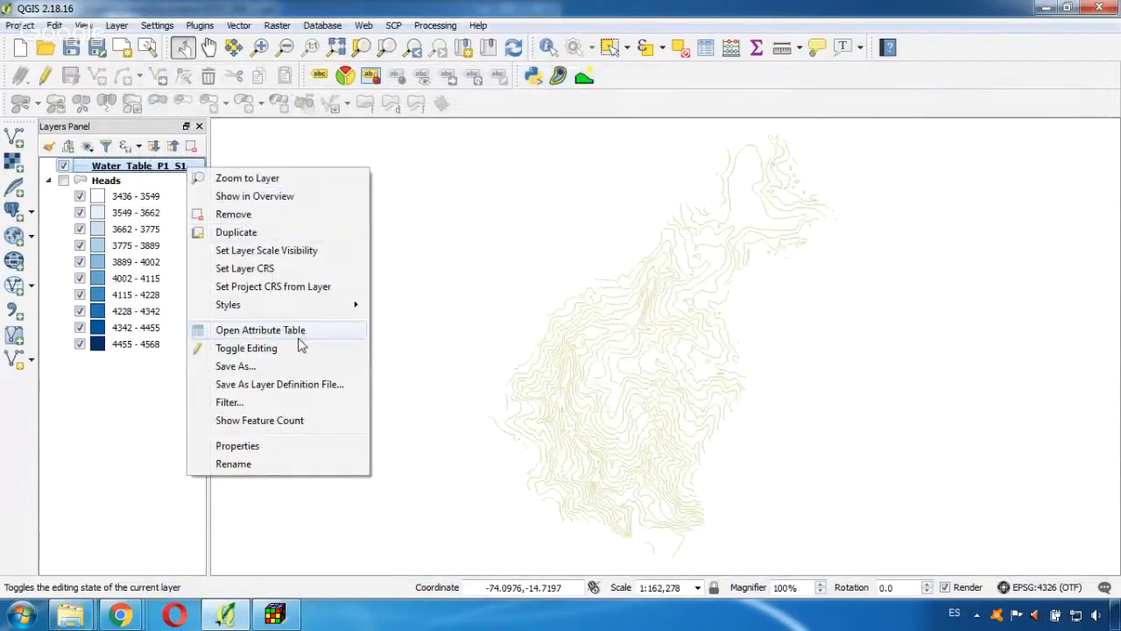
left_click(263, 330)
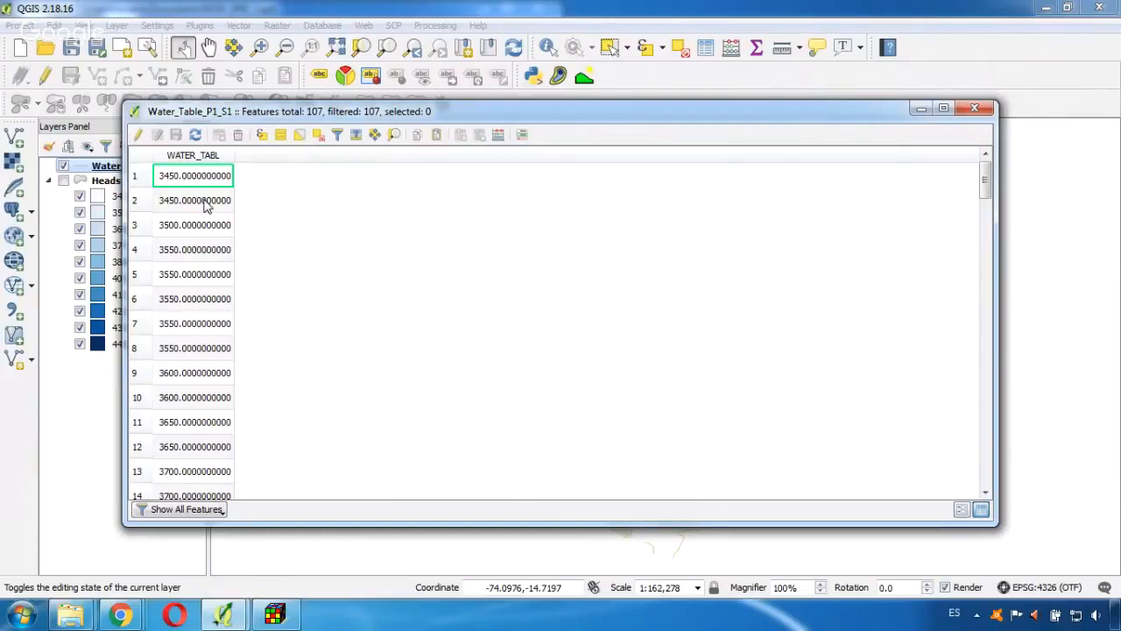
left_click(974, 108)
Style the Water_Table_P1_S1 layer as Categorized on the WATER_TABL column, classify it and give it the YlGnBu color ramp
right_click(125, 167)
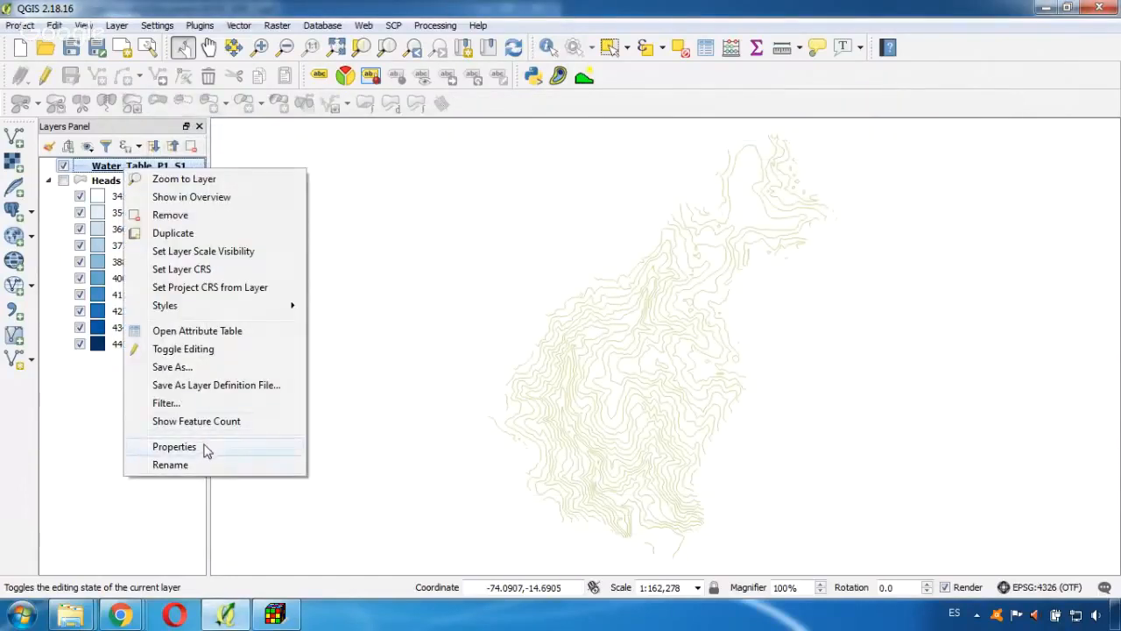
left_click(174, 447)
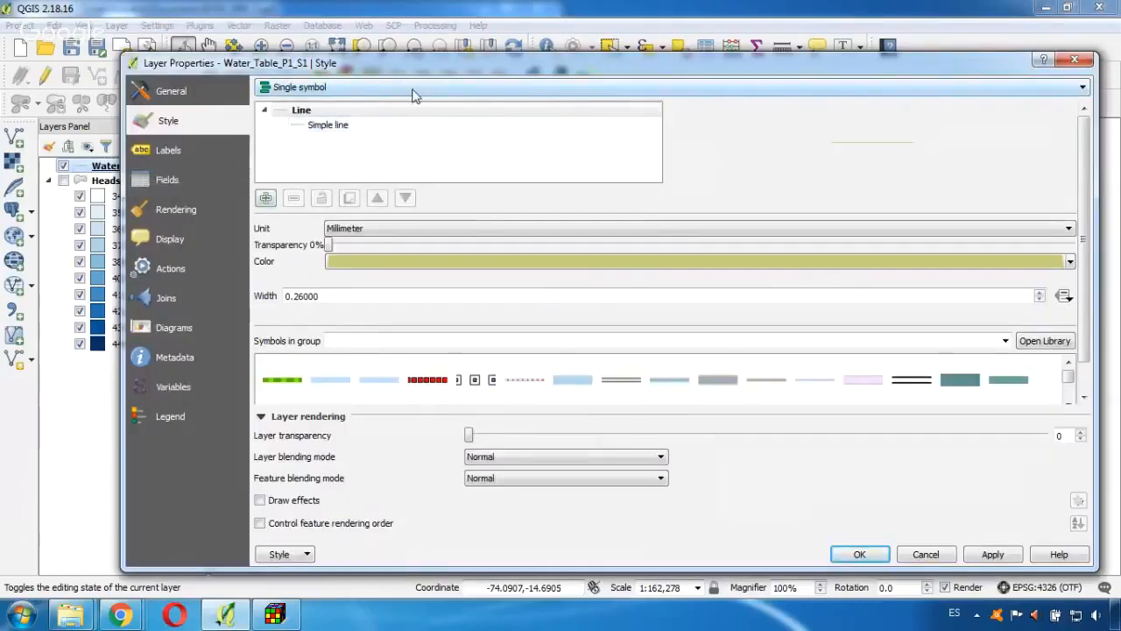
left_click(412, 88)
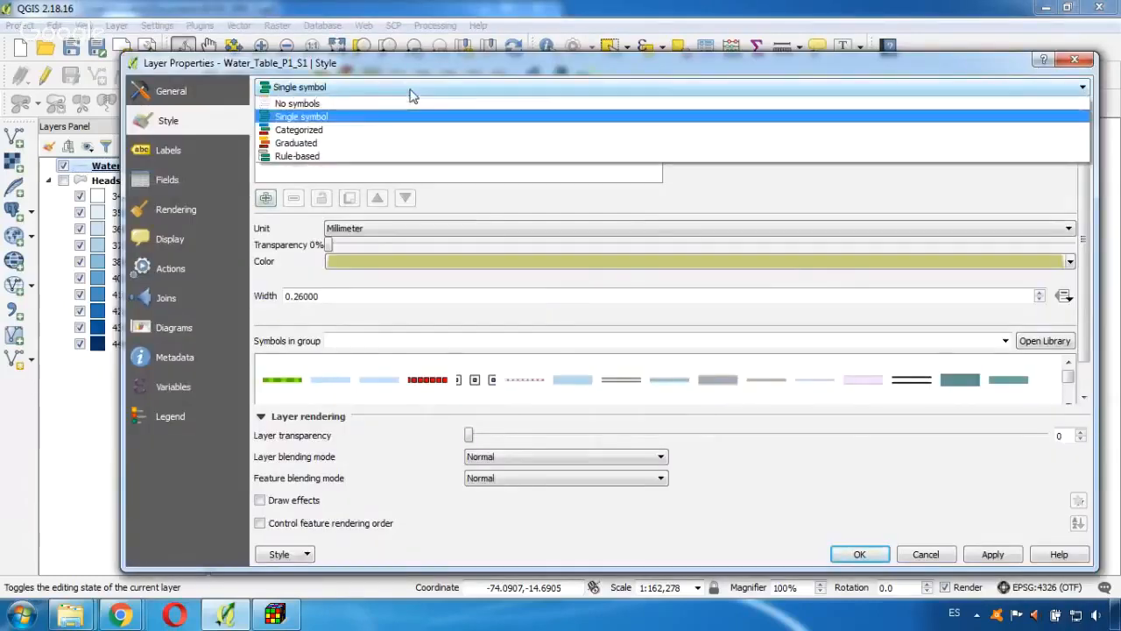
left_click(297, 130)
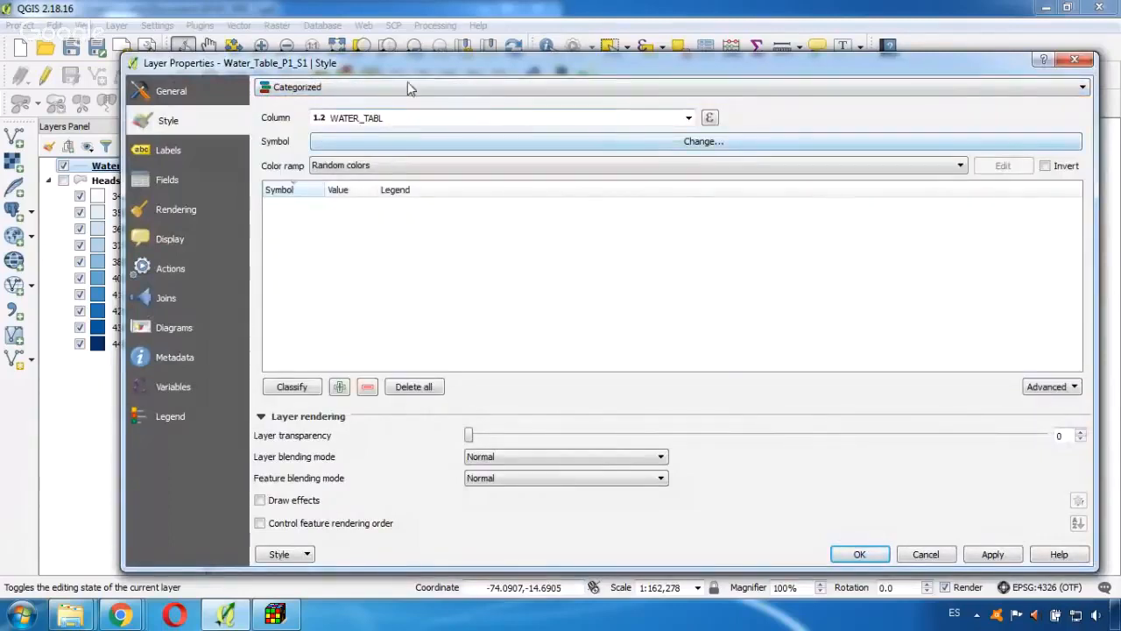
left_click(292, 386)
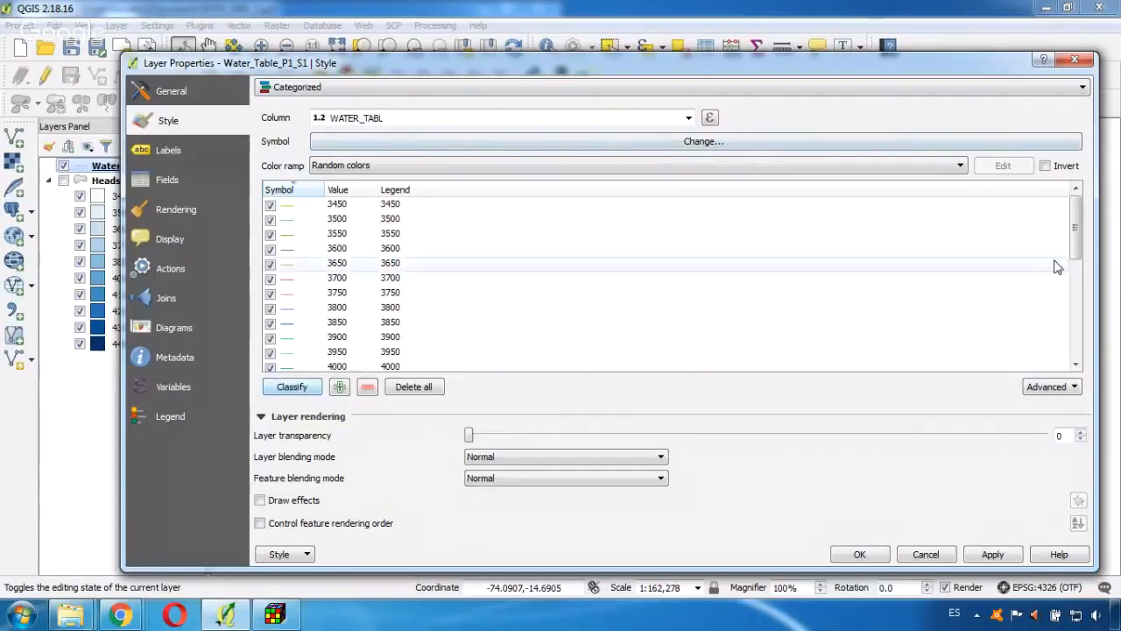
left_click_drag(1080, 234, 1078, 325)
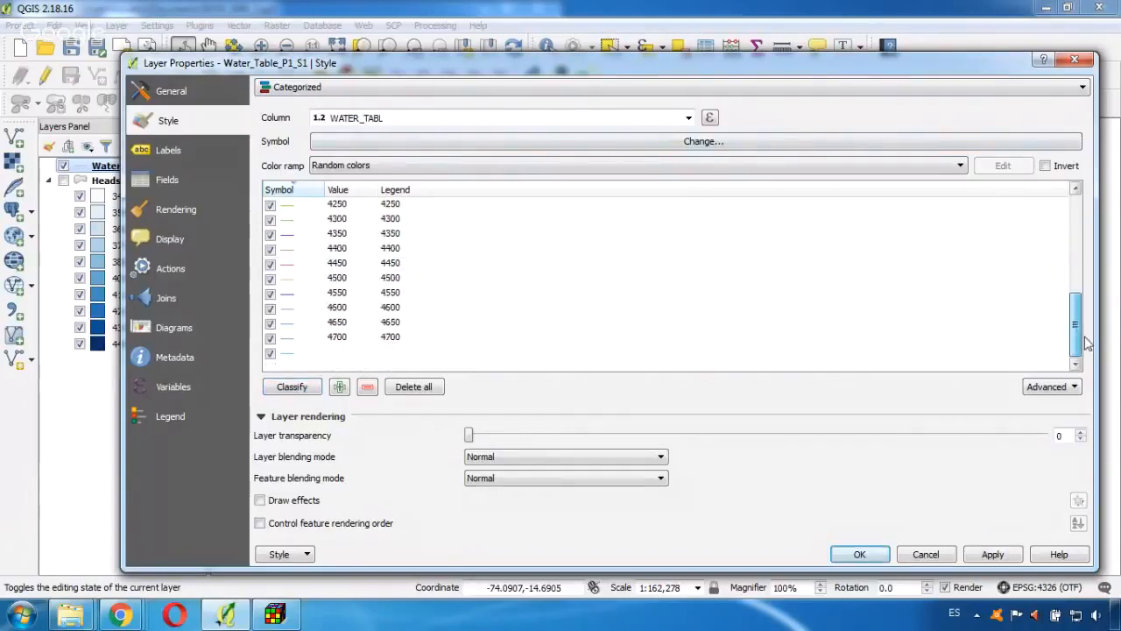
left_click(961, 167)
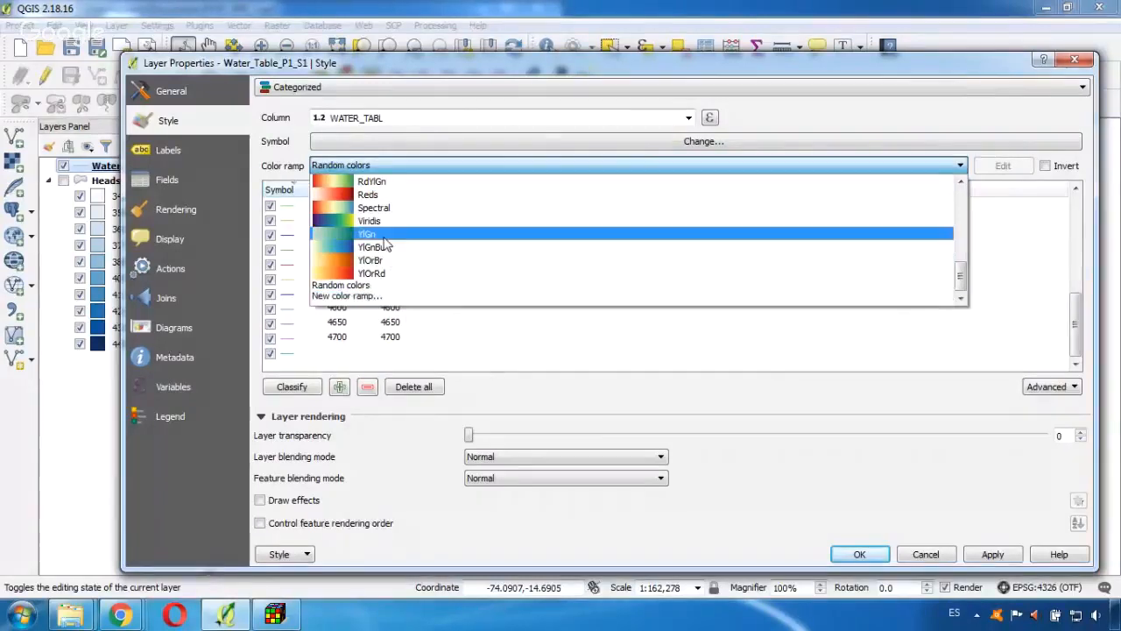
left_click(398, 251)
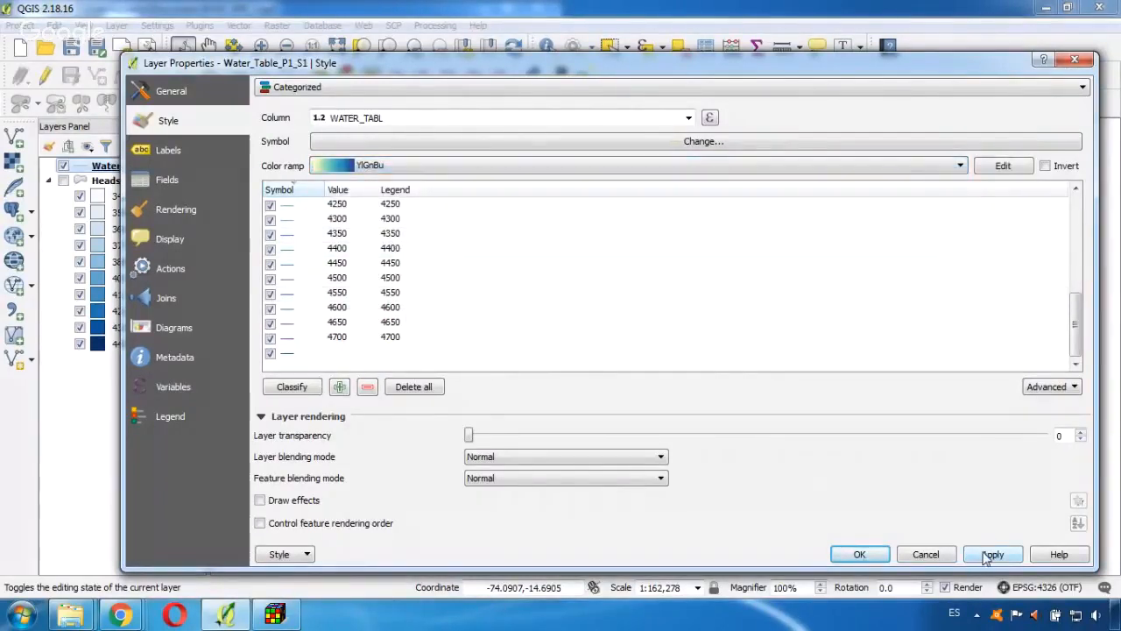
Show labels for the Water_Table_P1_S1 contours using the WATER_TABL field, apply the properties and check the labels on the map
left_click(168, 155)
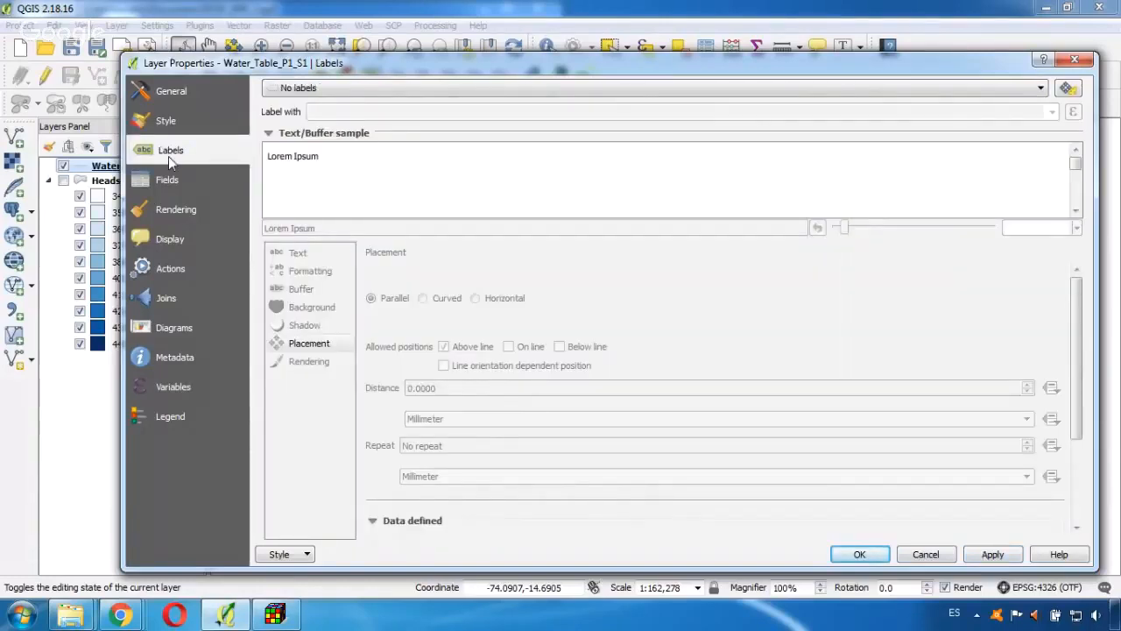
left_click(963, 88)
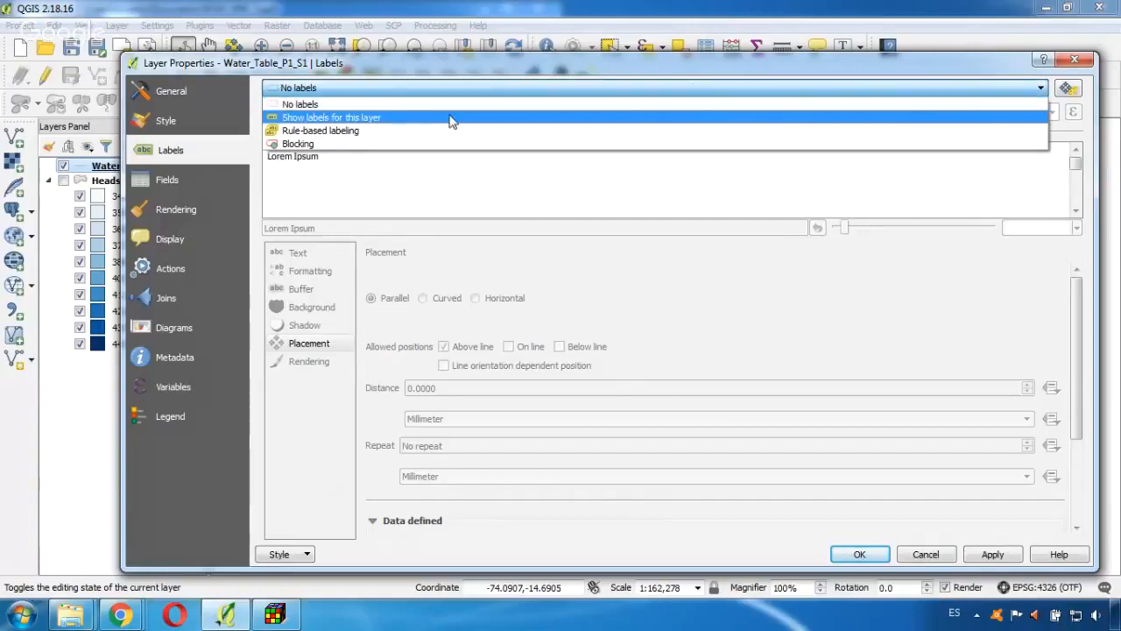
left_click(335, 119)
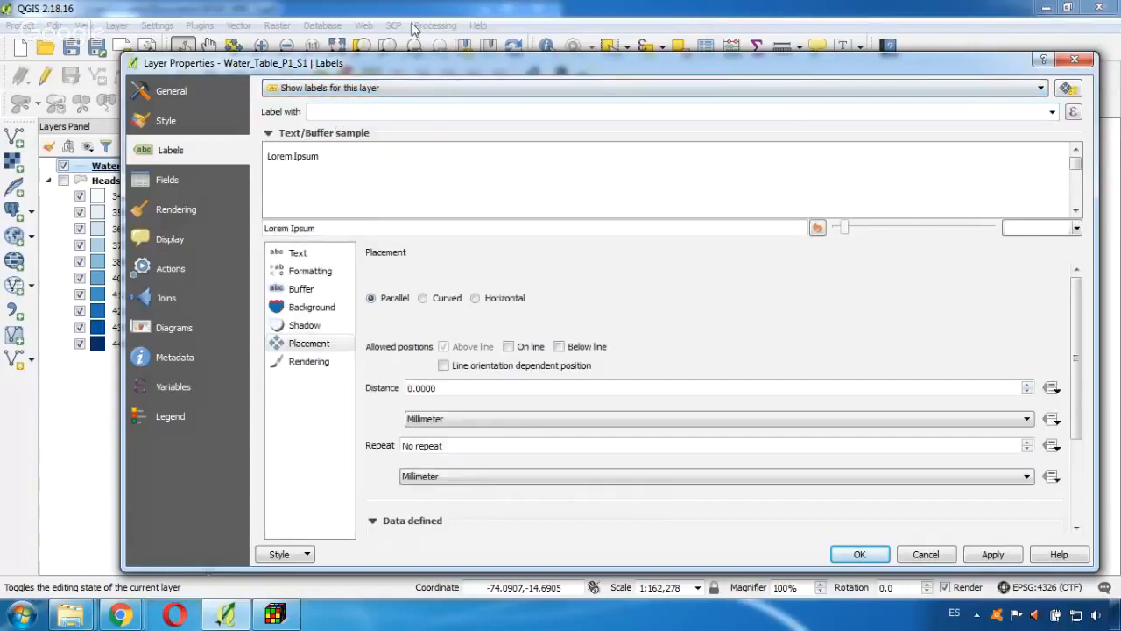
left_click(1051, 112)
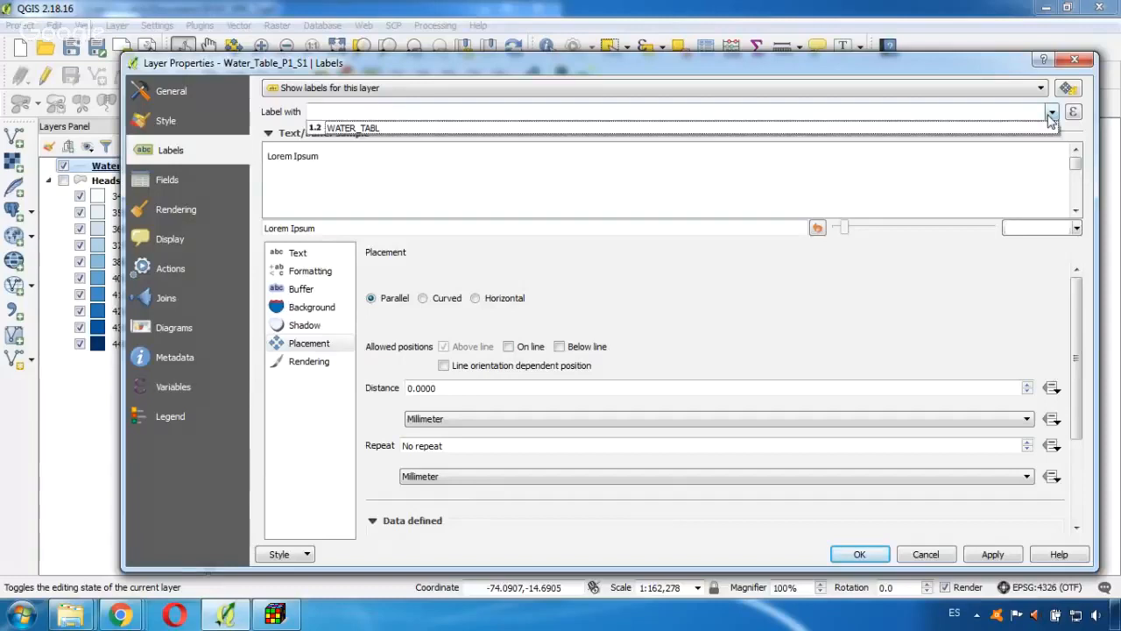
left_click(399, 131)
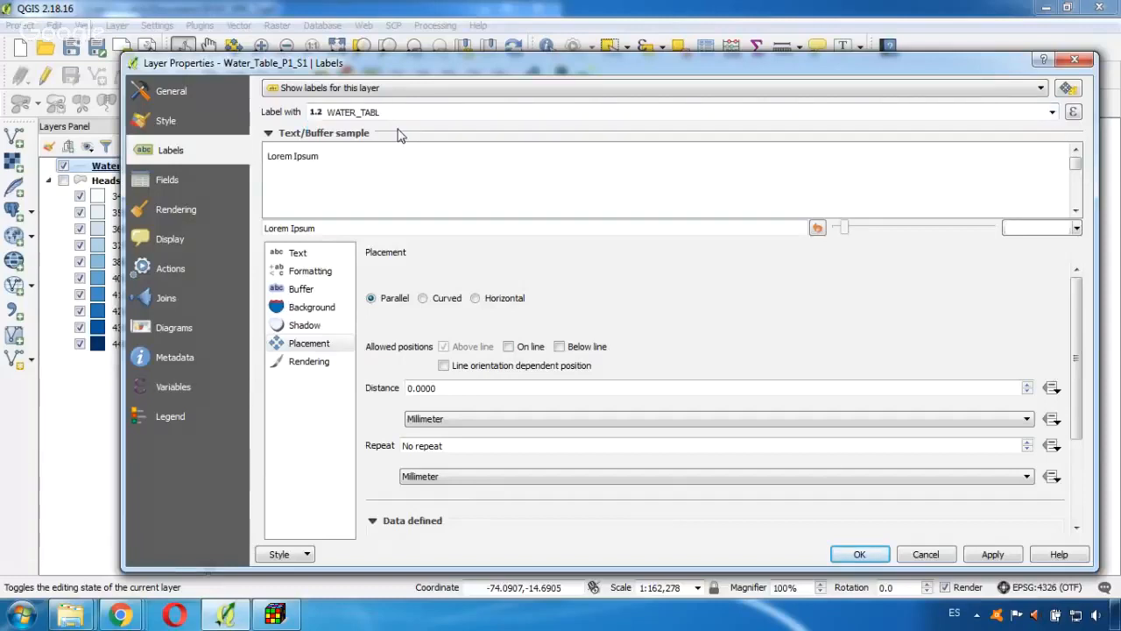
left_click(303, 255)
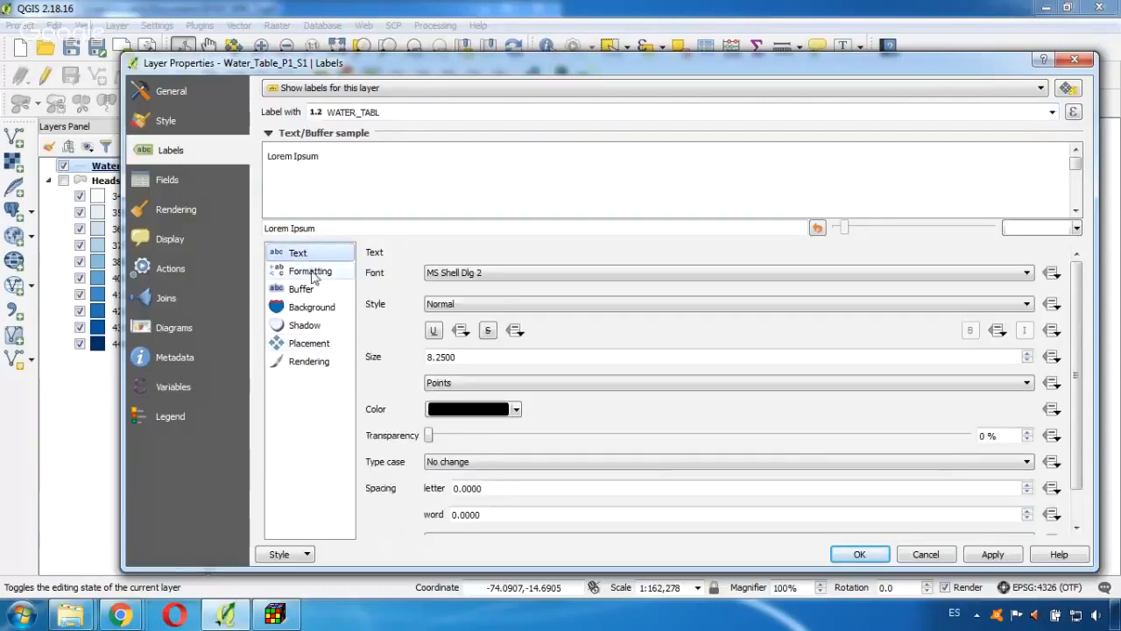
left_click(313, 271)
left_click(300, 289)
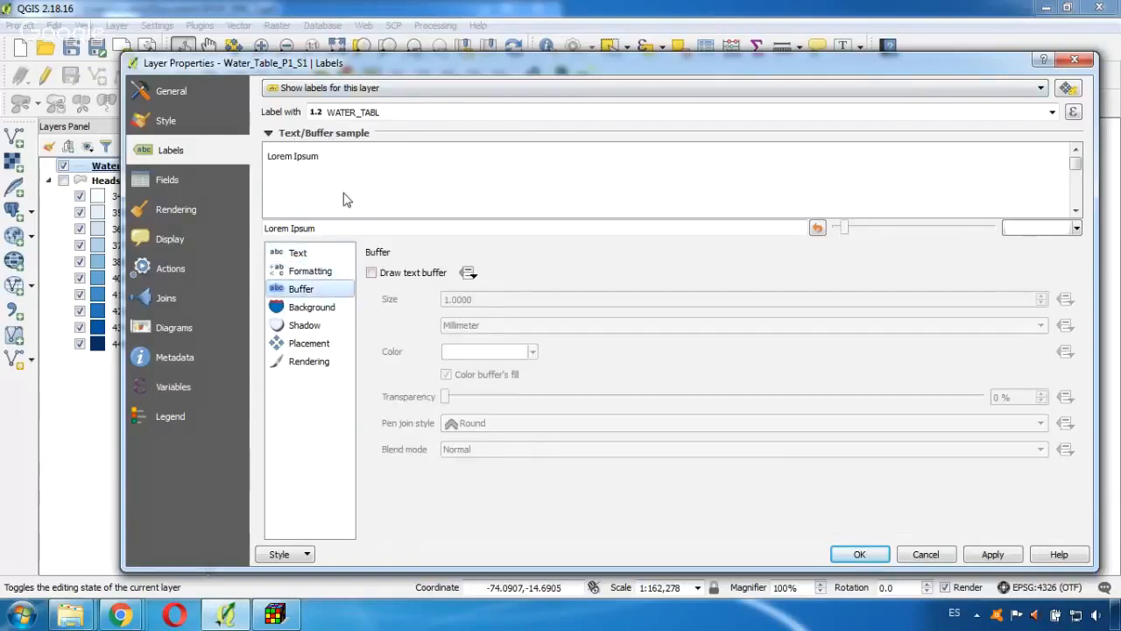
left_click(989, 558)
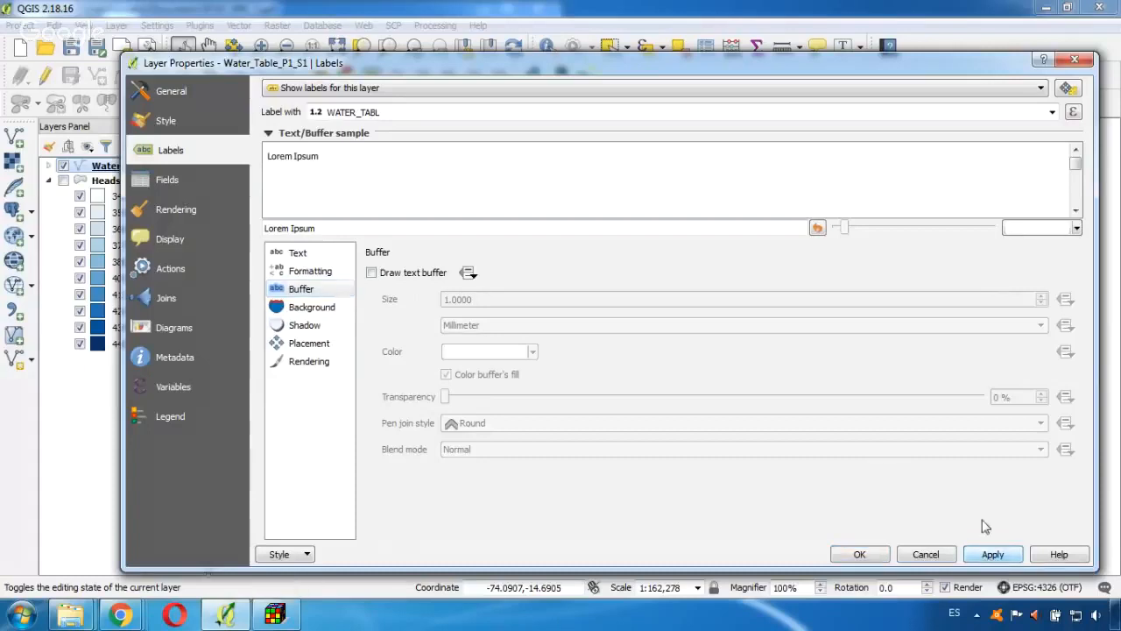
left_click(1078, 63)
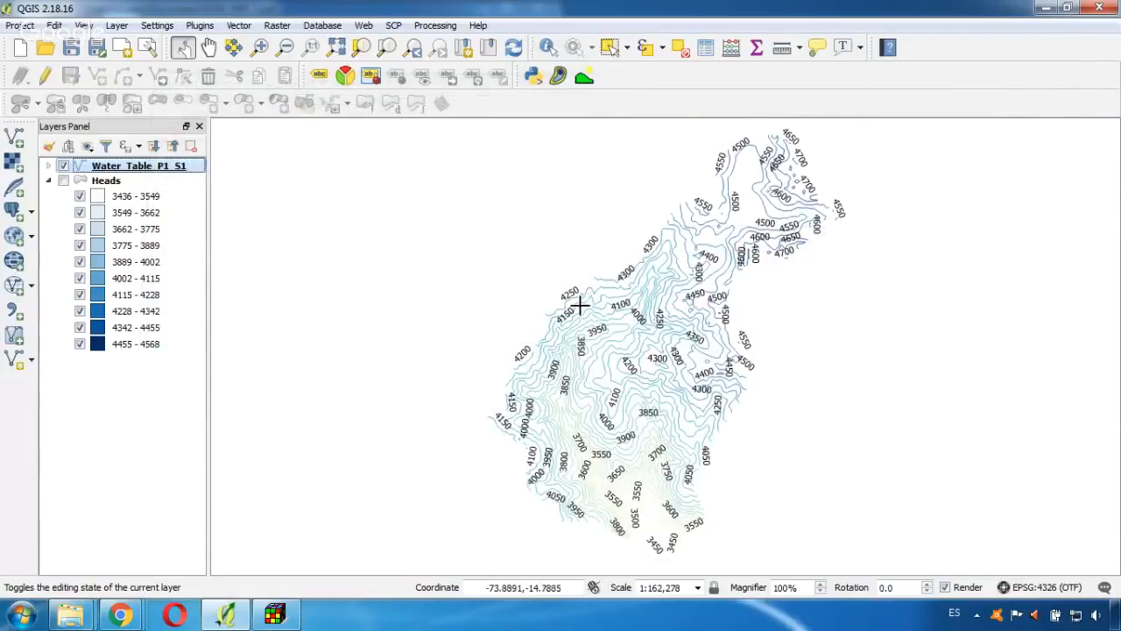
scroll(580, 304, "up", 2)
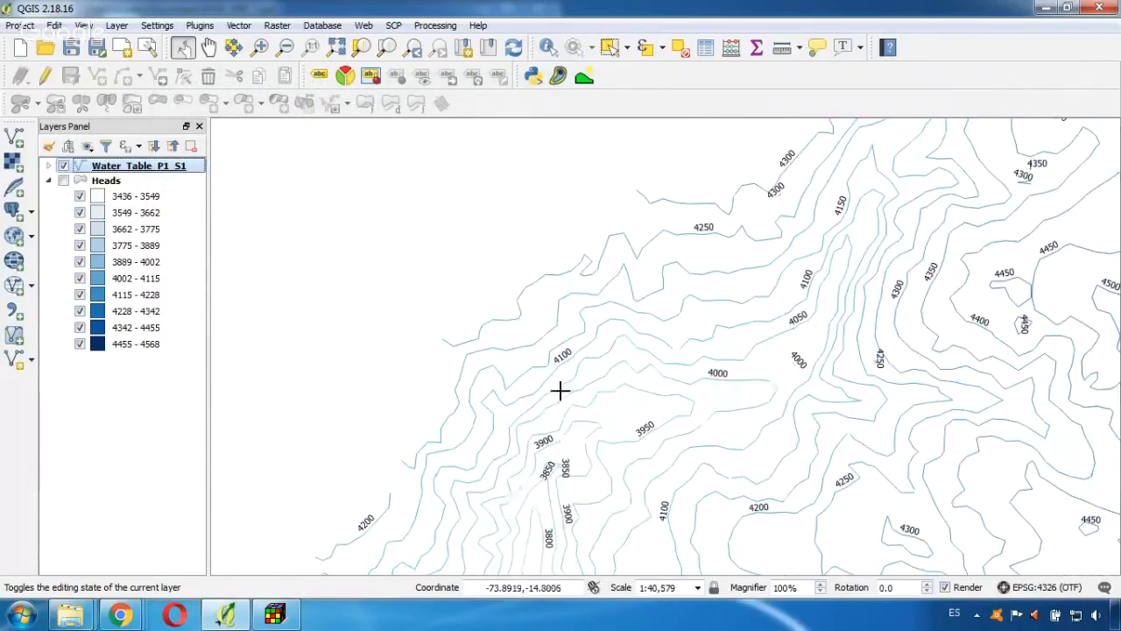
scroll(573, 333, "down", 2)
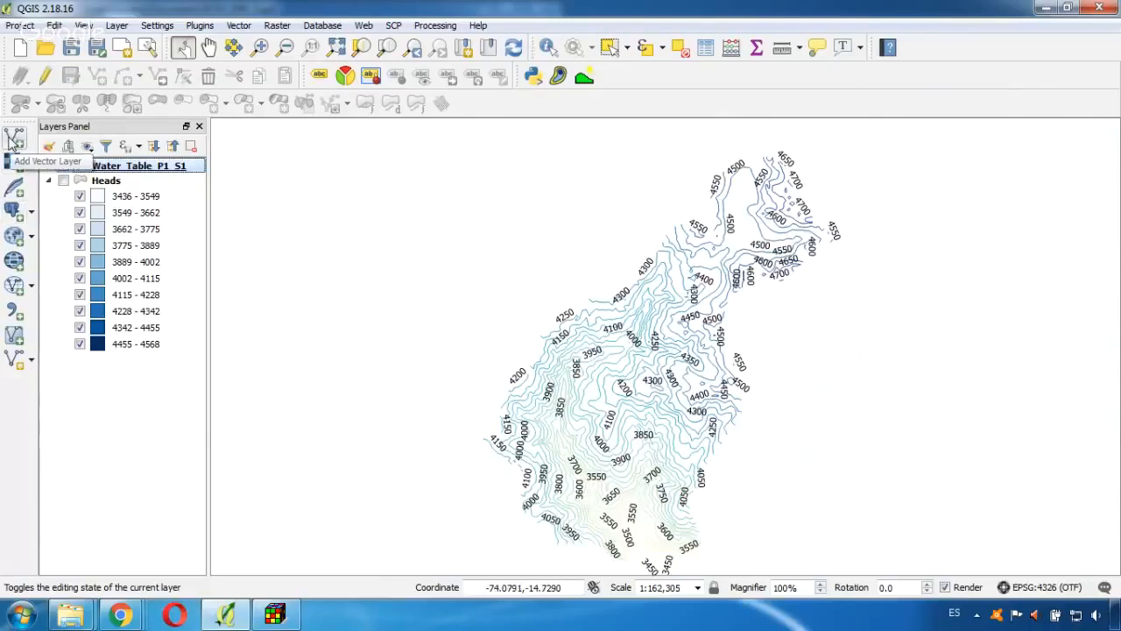
Add the shapefile Basin.shp from the IH folder as a vector layer
left_click(13, 139)
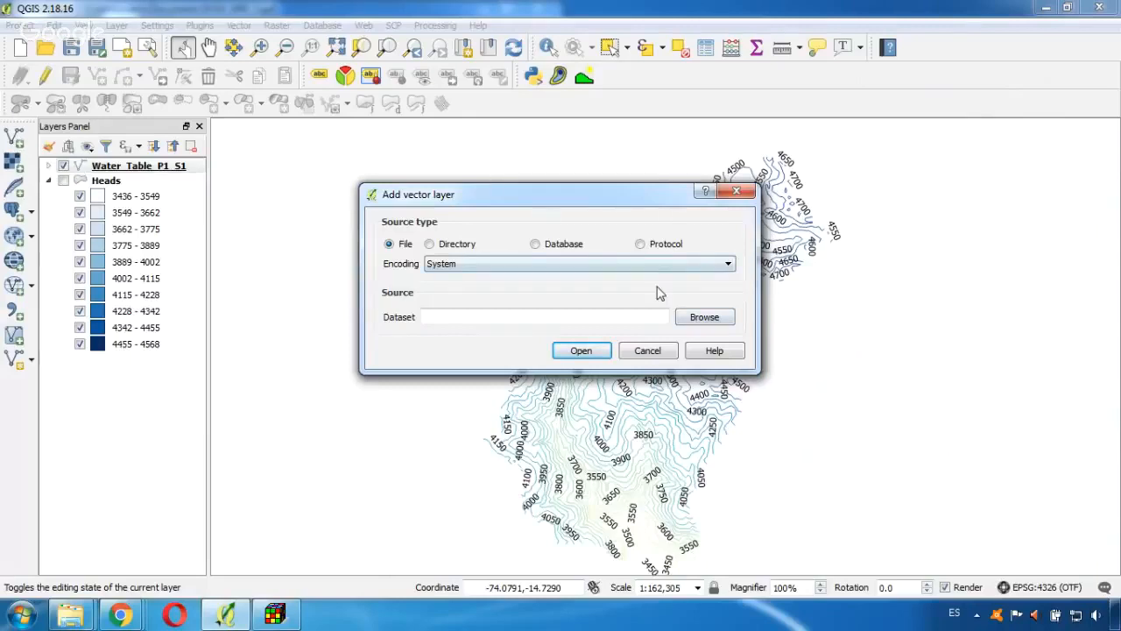
left_click(703, 318)
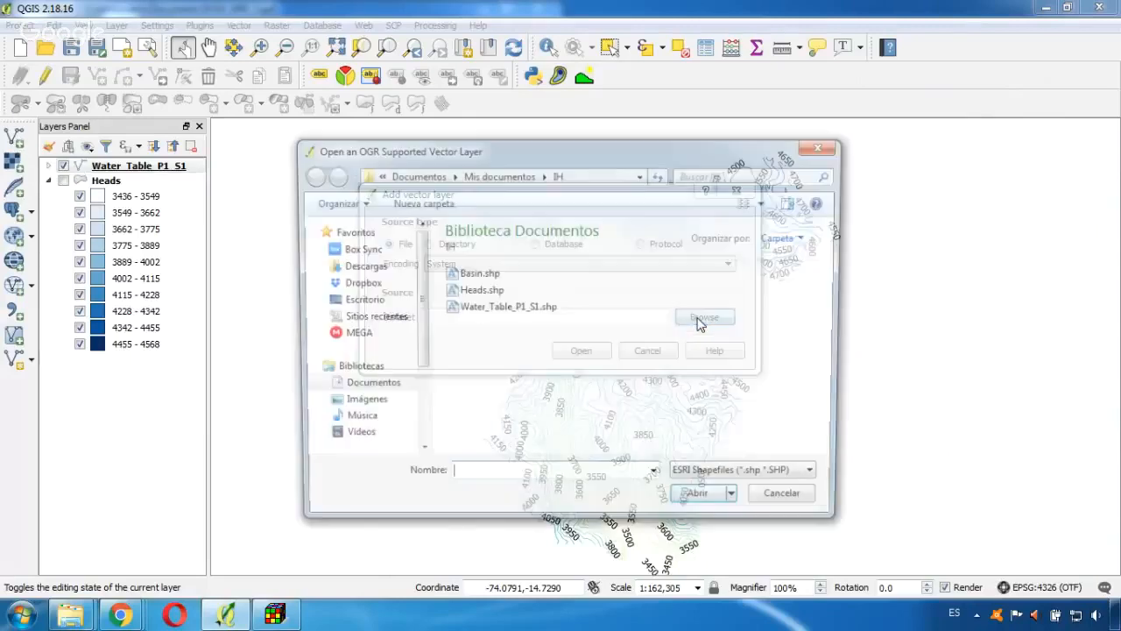
left_click(490, 279)
left_click(706, 505)
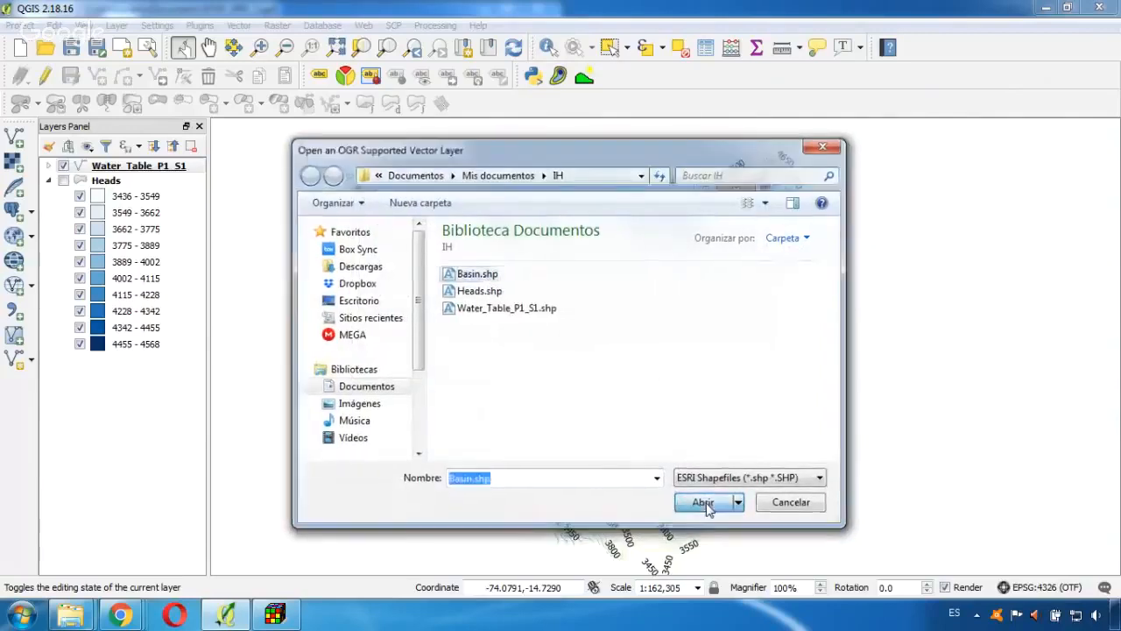
left_click(581, 350)
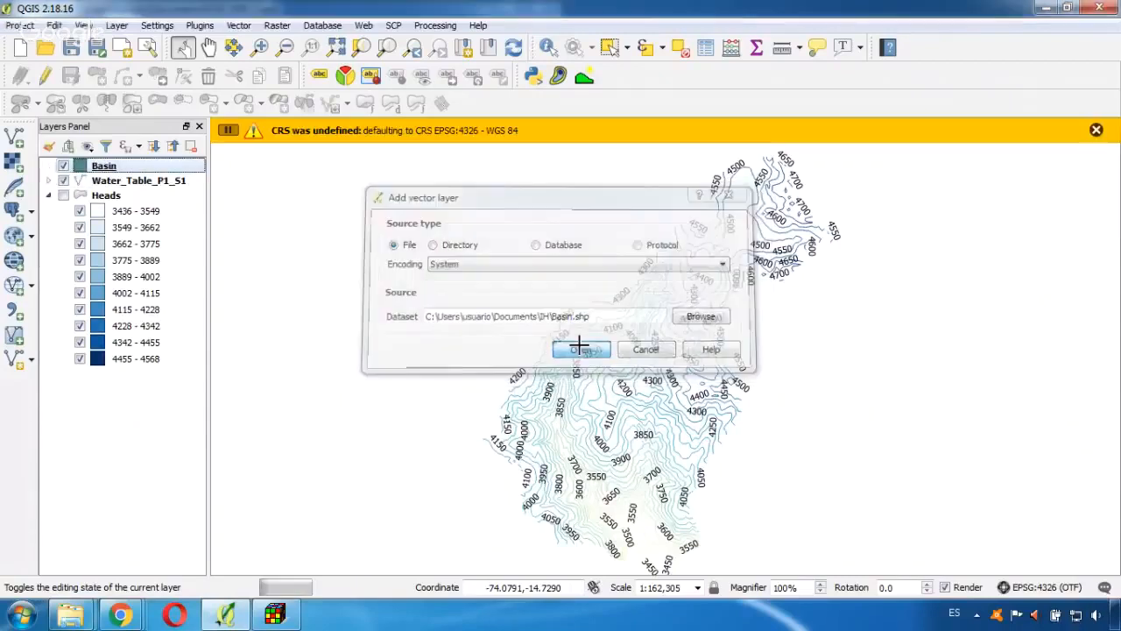
Set the Basin layer's coordinate reference system to the project CRS, EPSG:32718 - WGS 84 / UTM zone 18S
right_click(114, 175)
left_click(204, 443)
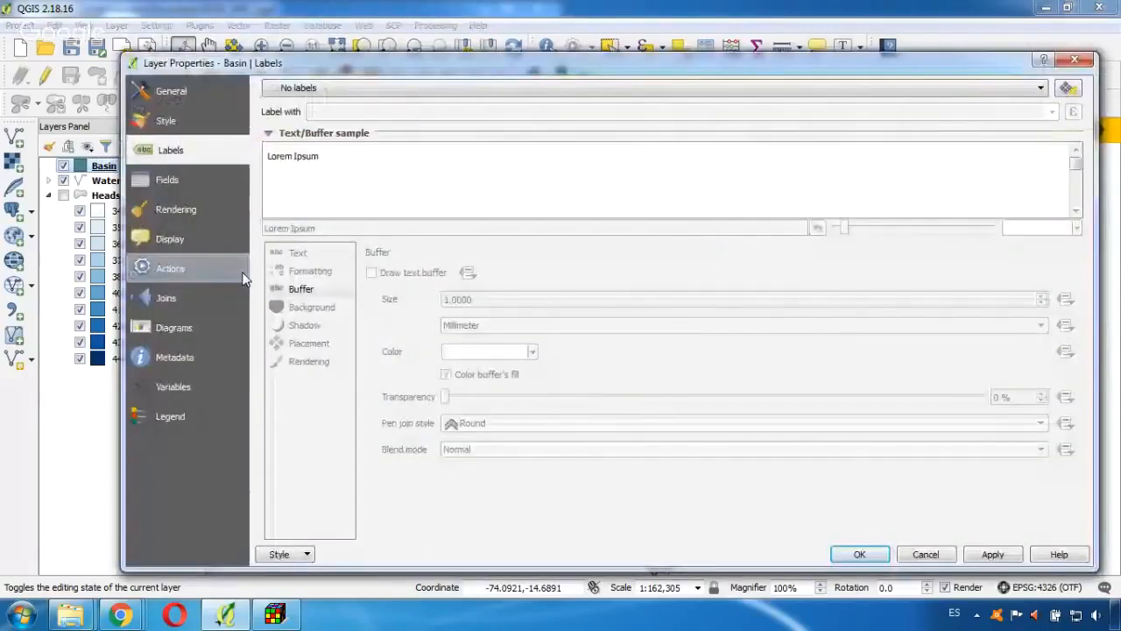
left_click(197, 94)
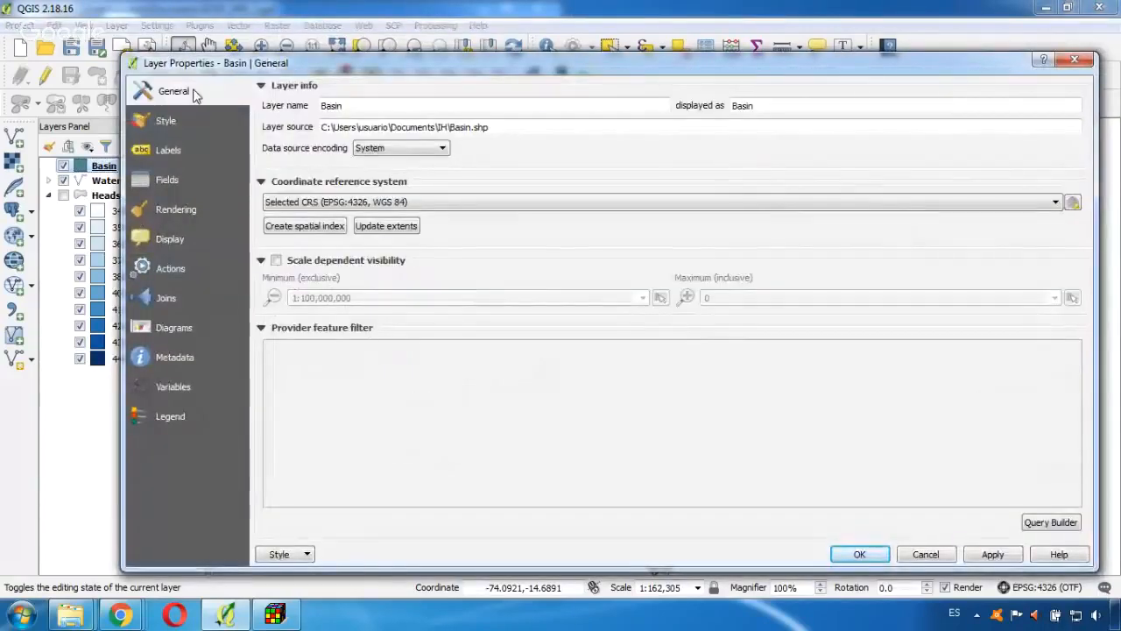
left_click(454, 206)
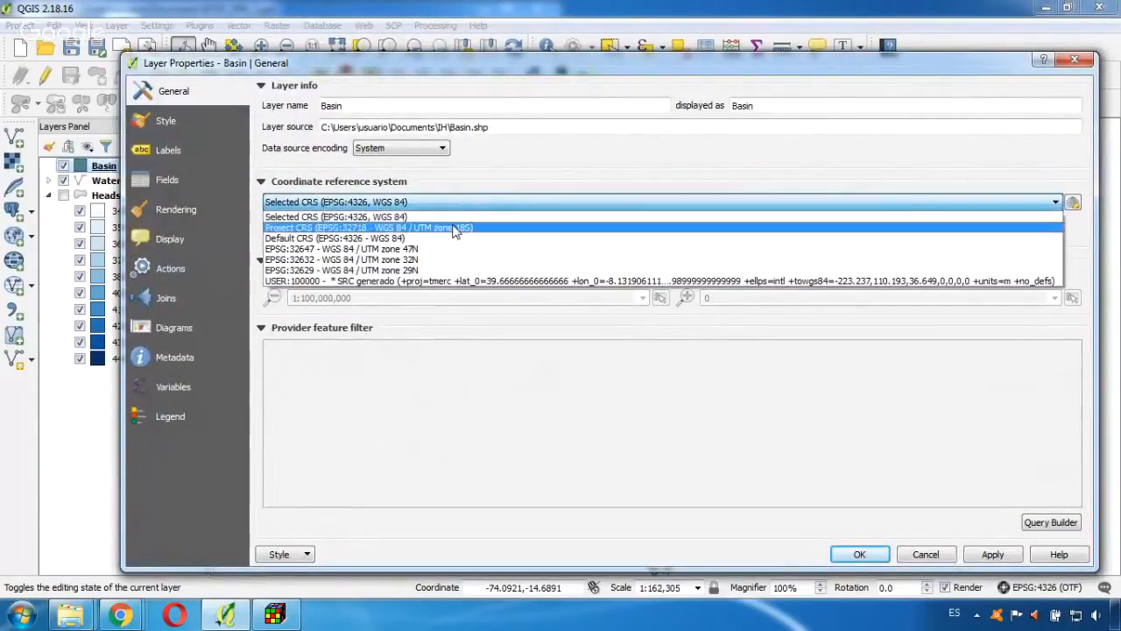
left_click(453, 228)
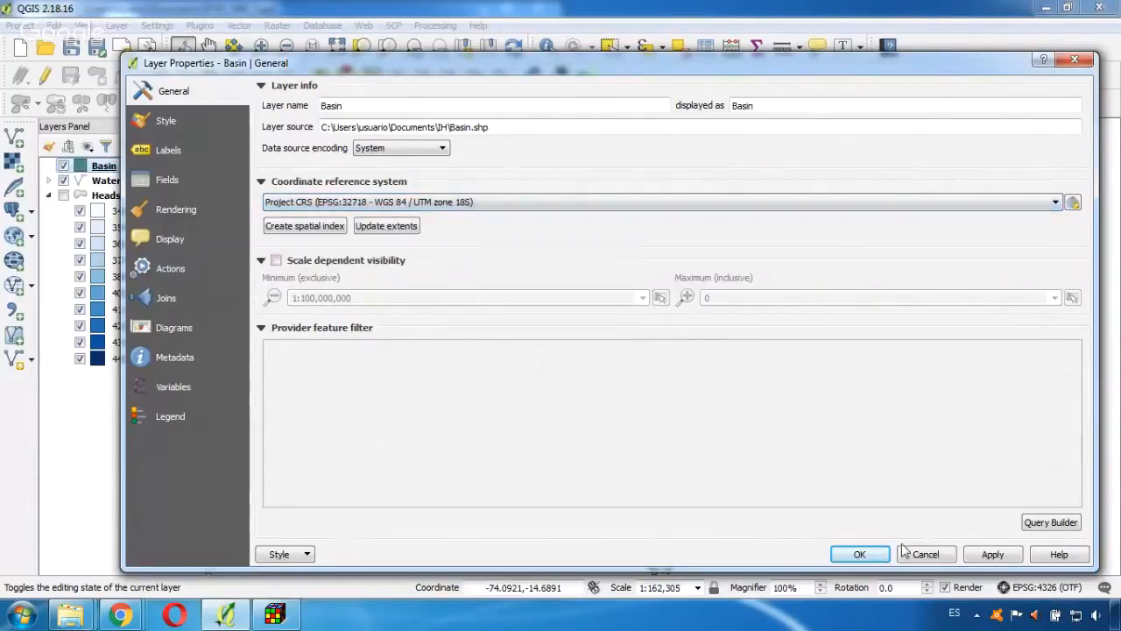
left_click(860, 554)
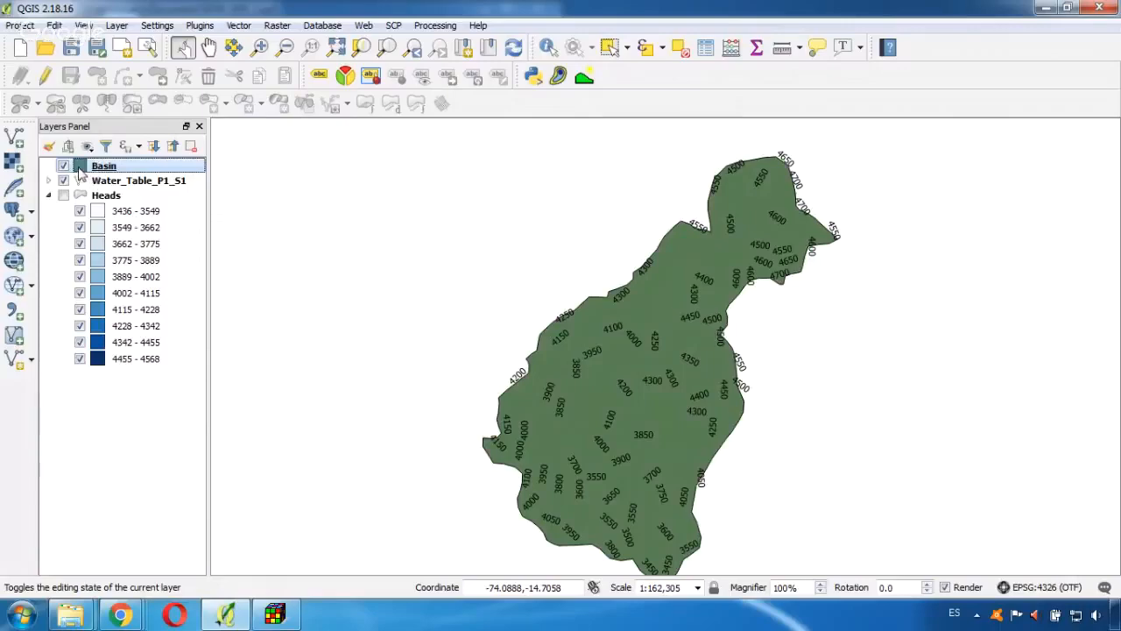
Style the Basin layer's simple fill with a transparent fill and an outline width of 0.66 mm
double_click(79, 167)
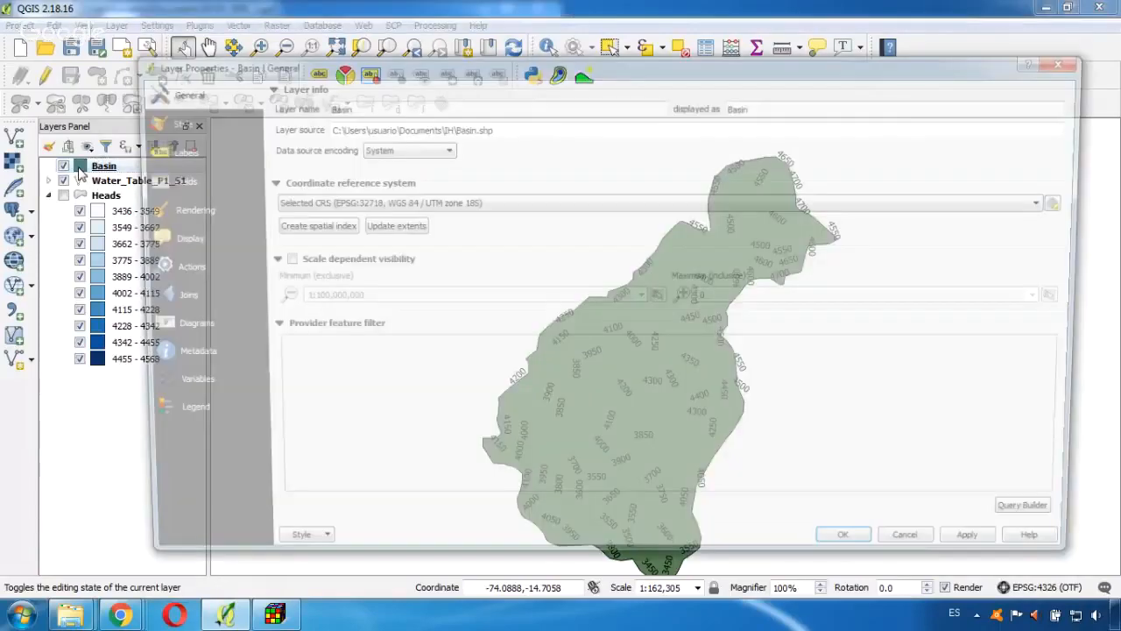
left_click(196, 120)
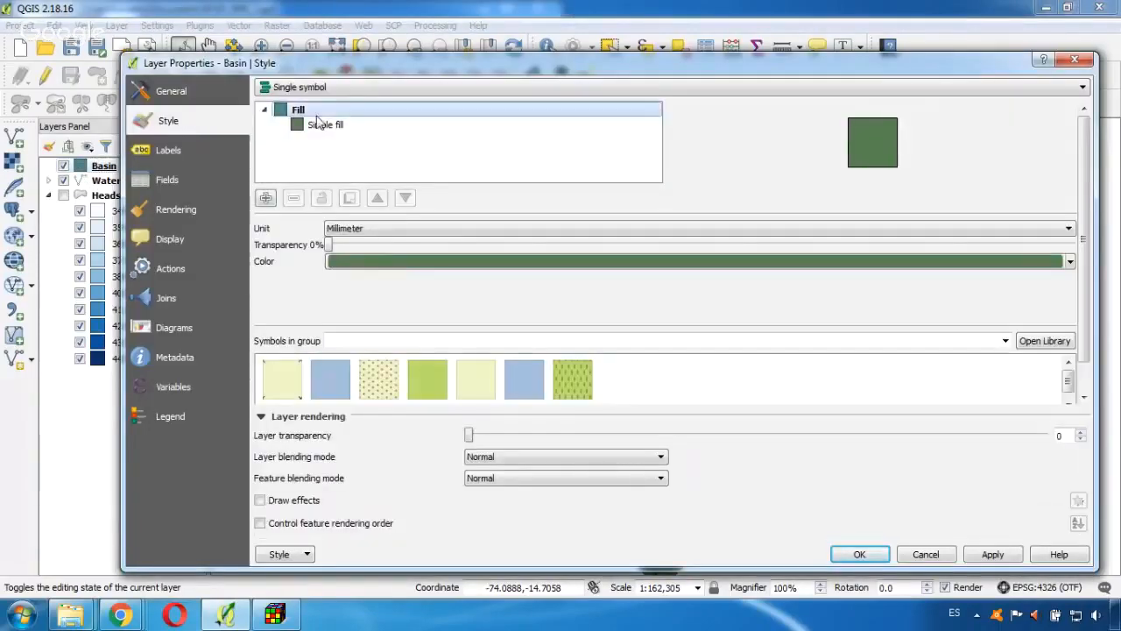
left_click(341, 127)
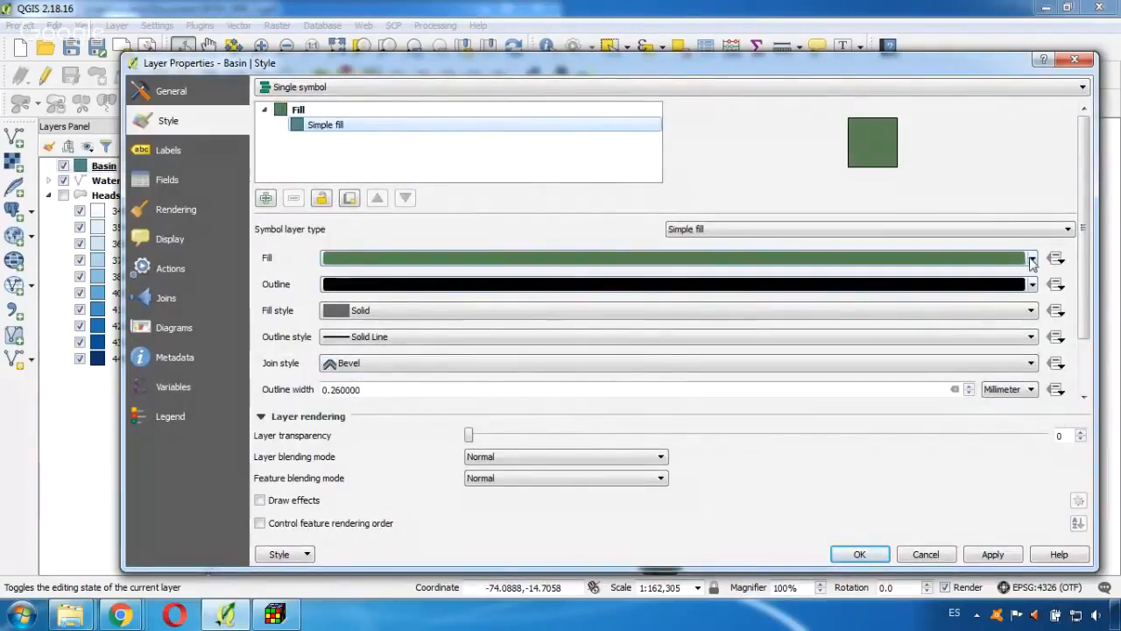
left_click(1033, 259)
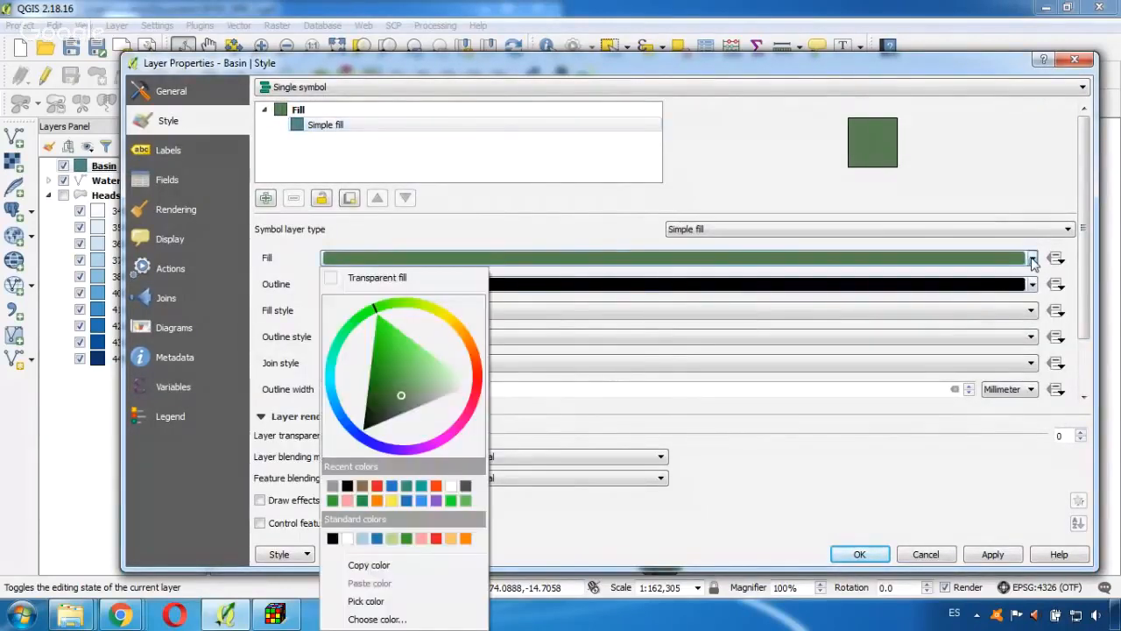
left_click(370, 279)
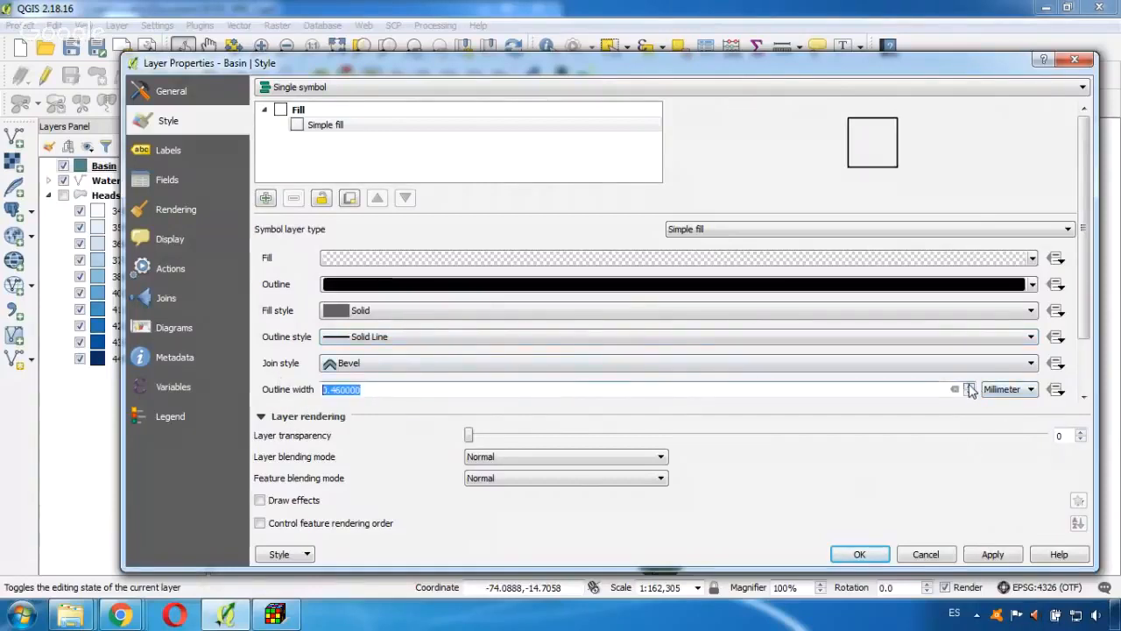
left_click(969, 386)
left_click(969, 385)
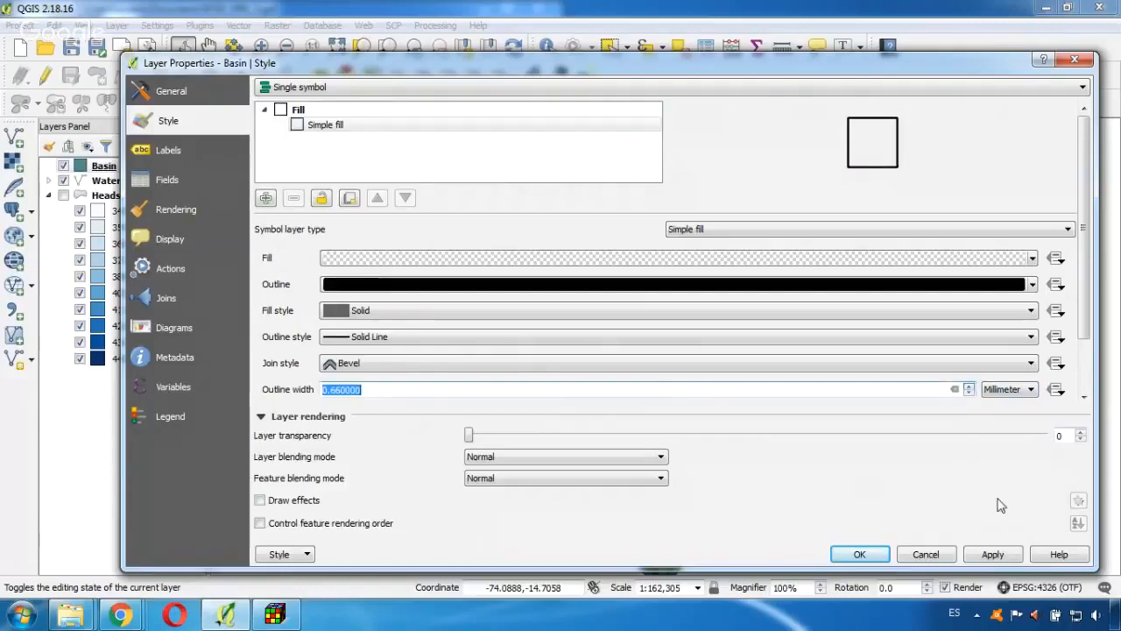
left_click(872, 558)
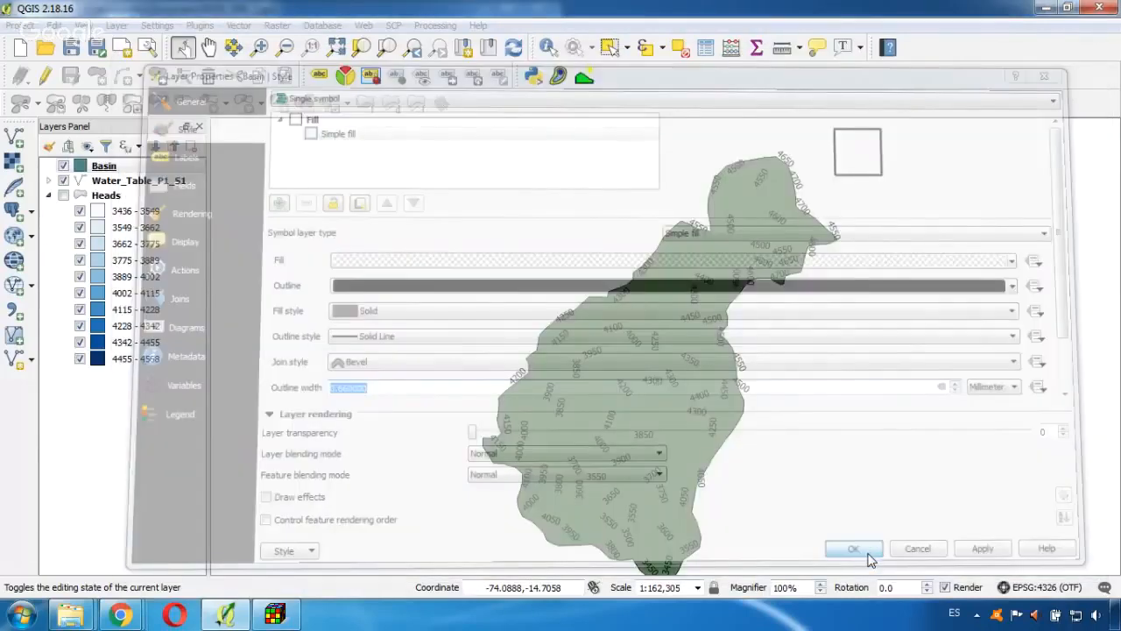